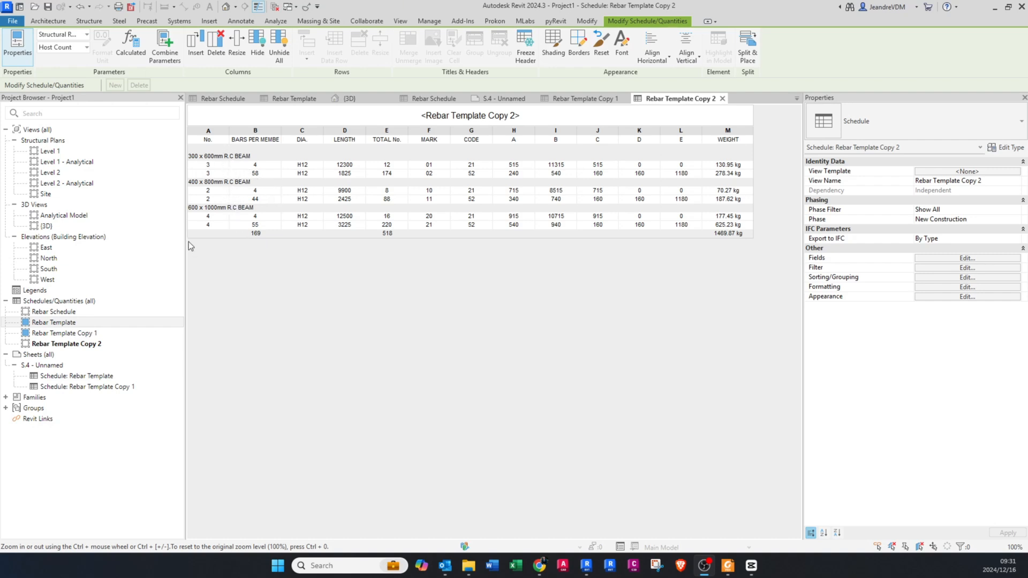
Open the sheet S.4 - Unnamed and examine the finished rebar schedules placed on it.
double_click(60, 366)
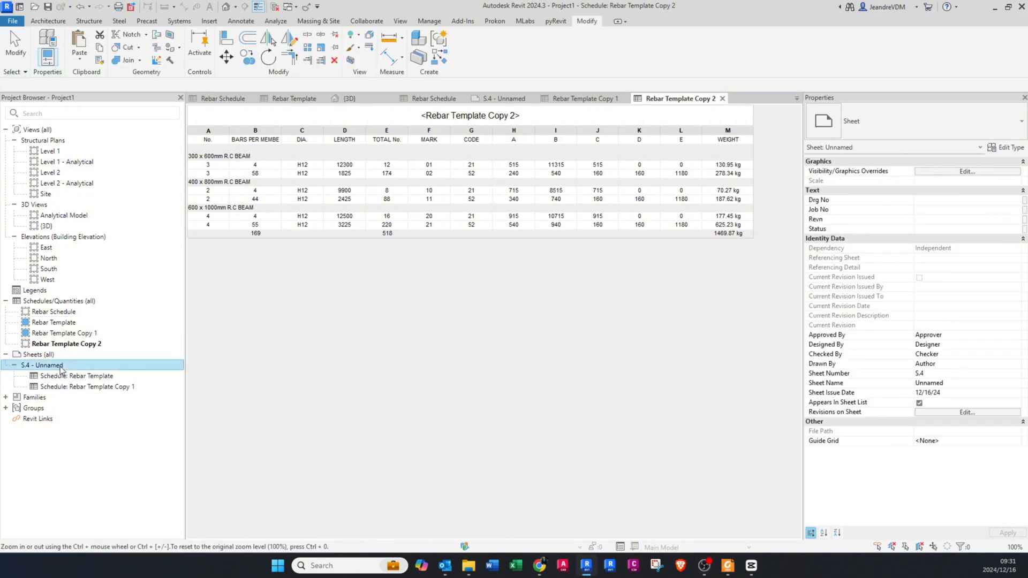
scroll(391, 283, "down", 1)
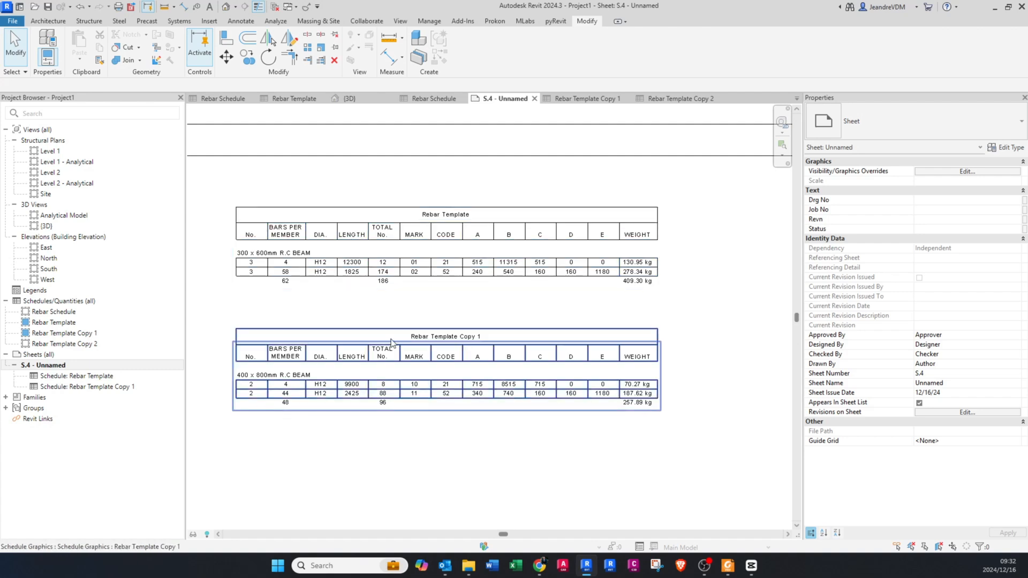
scroll(284, 291, "up", 2)
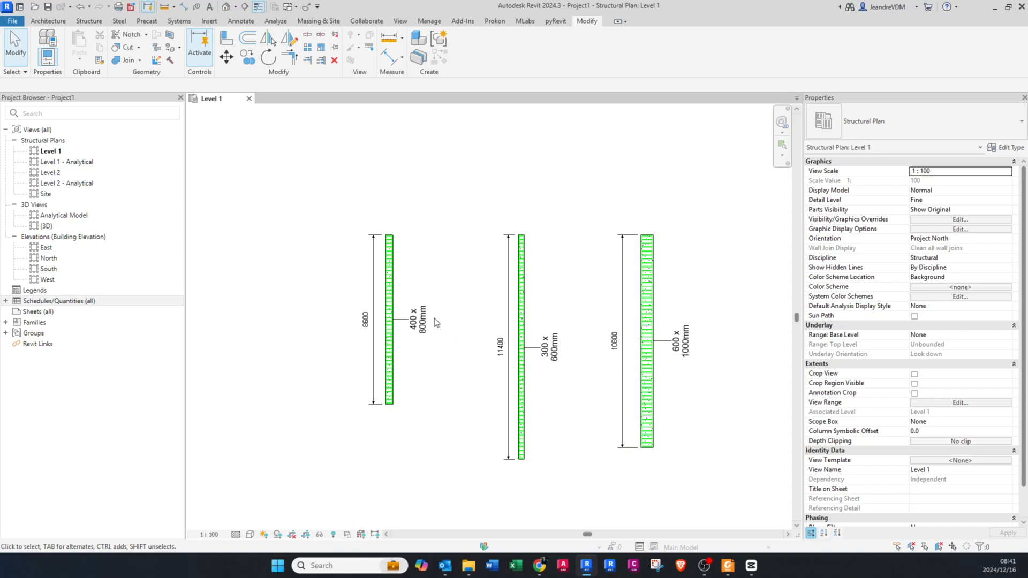
Inspect the rebar set in the 400 x 800mm beam on the Level 1 plan.
scroll(386, 299, "up", 3)
left_click(388, 300)
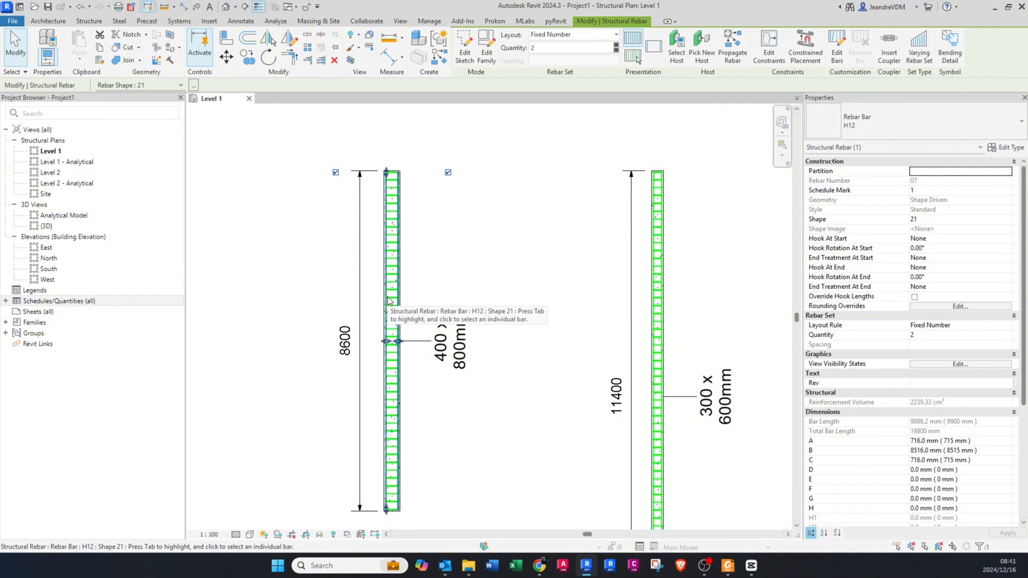
key("Escape")
scroll(388, 299, "down", 3)
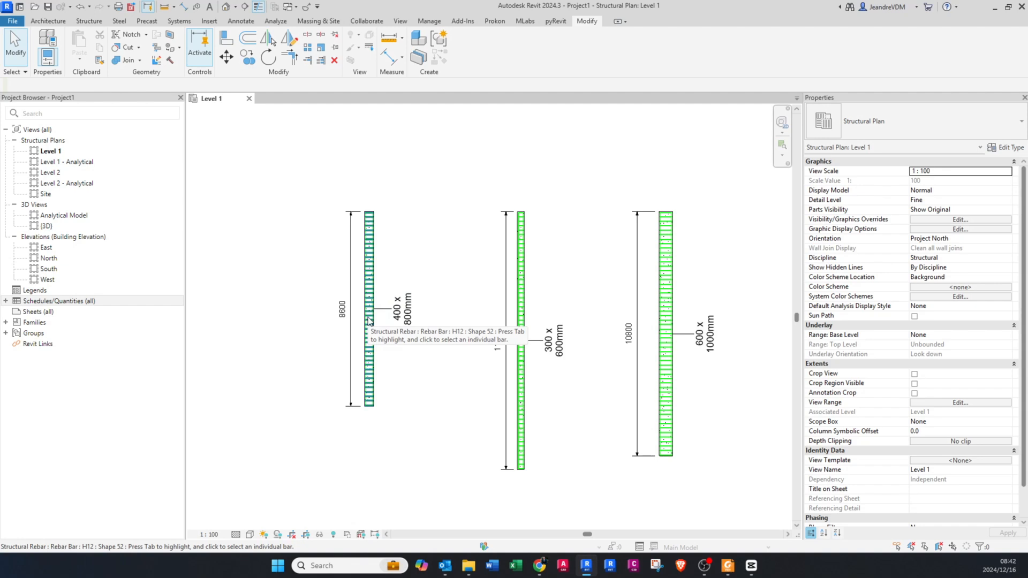
Open the project's existing Rebar Schedule to review its columns.
left_click(5, 303)
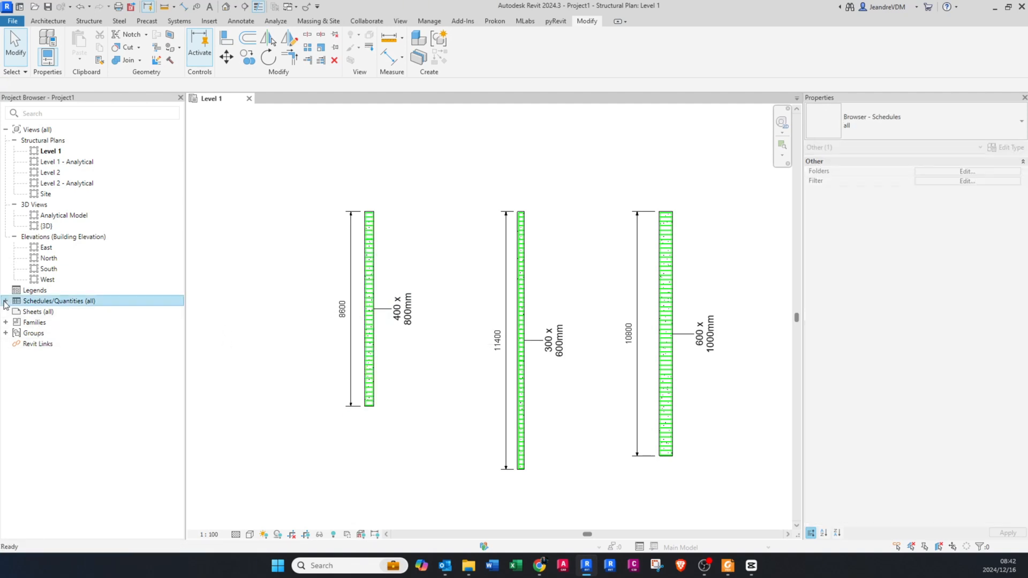
left_click(6, 303)
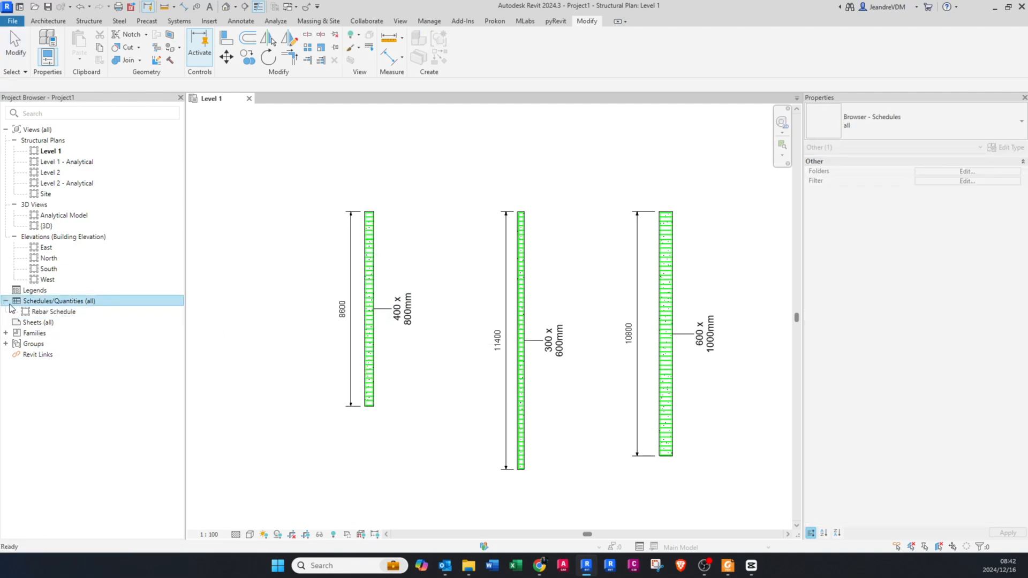
left_click(45, 313)
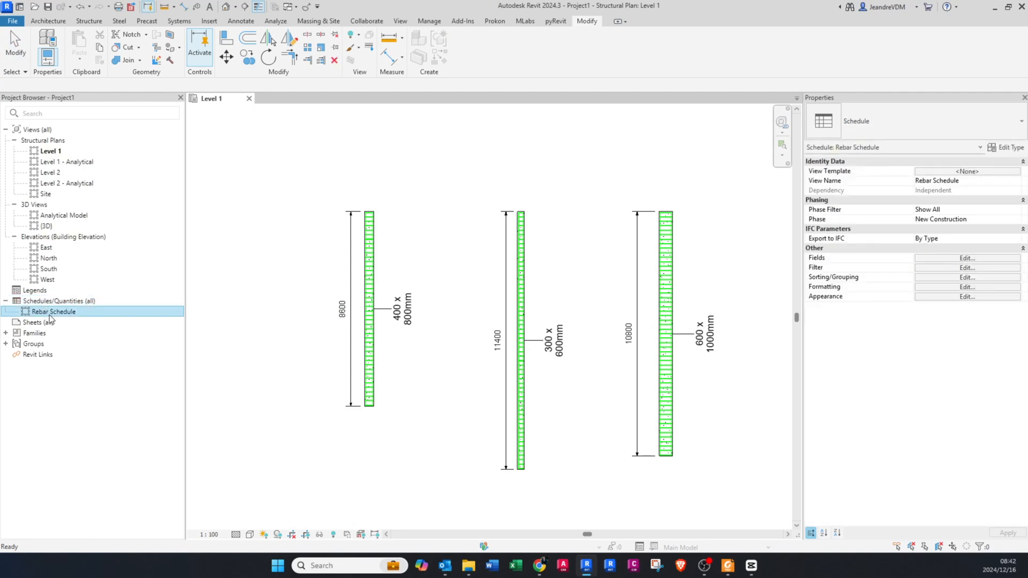
double_click(49, 313)
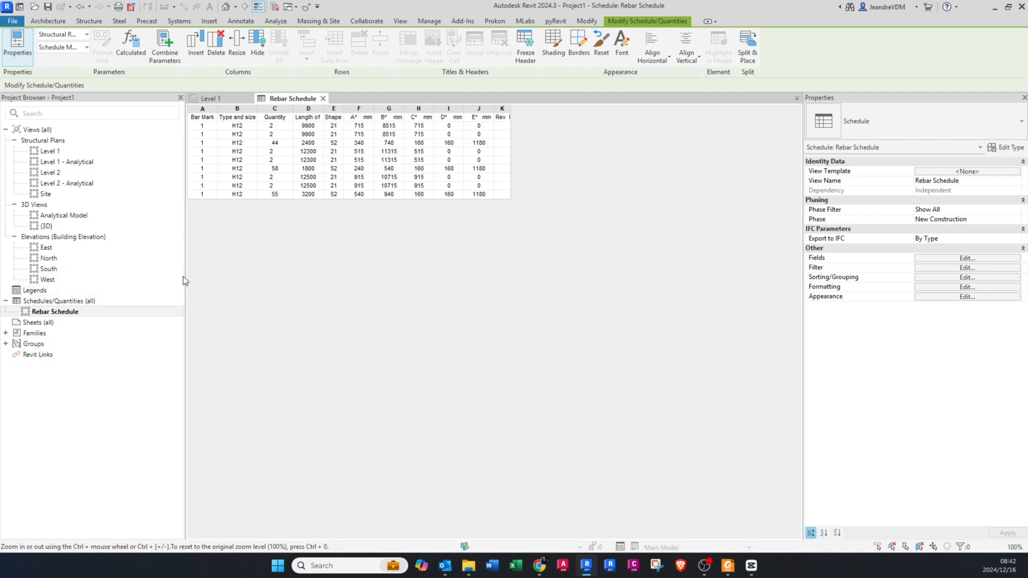
Create a new building components schedule for the Structural Rebar category, named "Rebar Template".
right_click(73, 303)
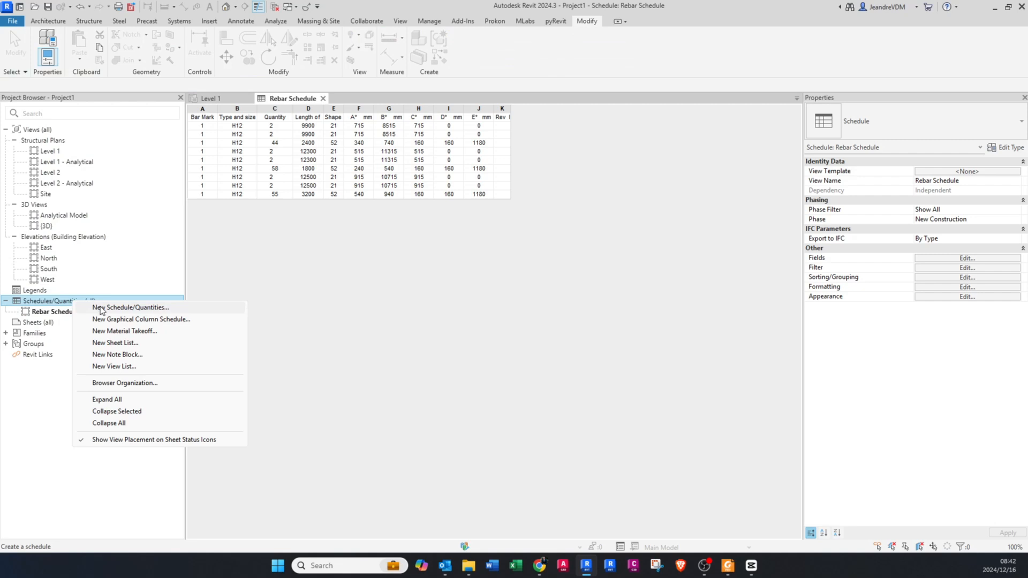
right_click(63, 303)
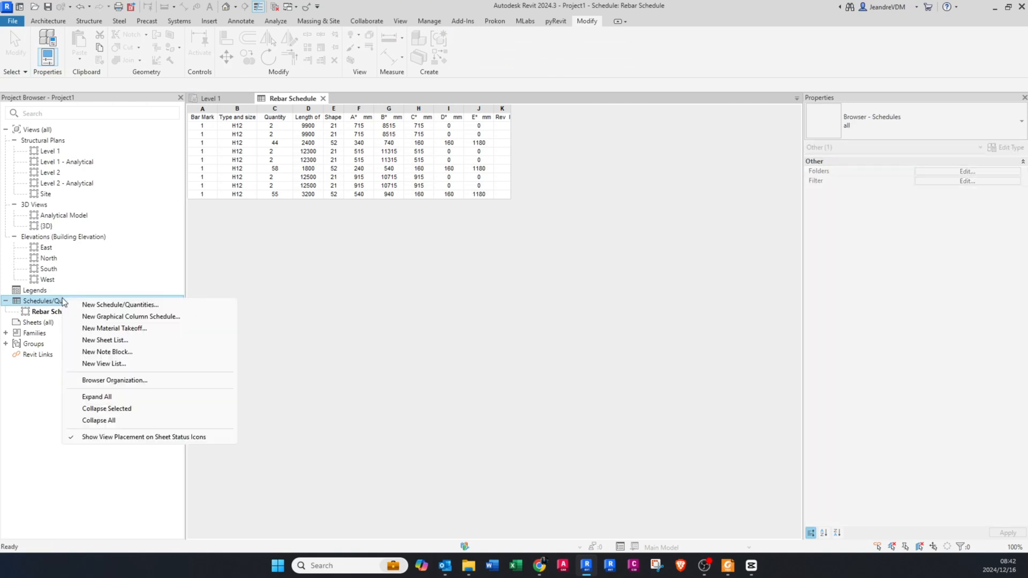
left_click(94, 305)
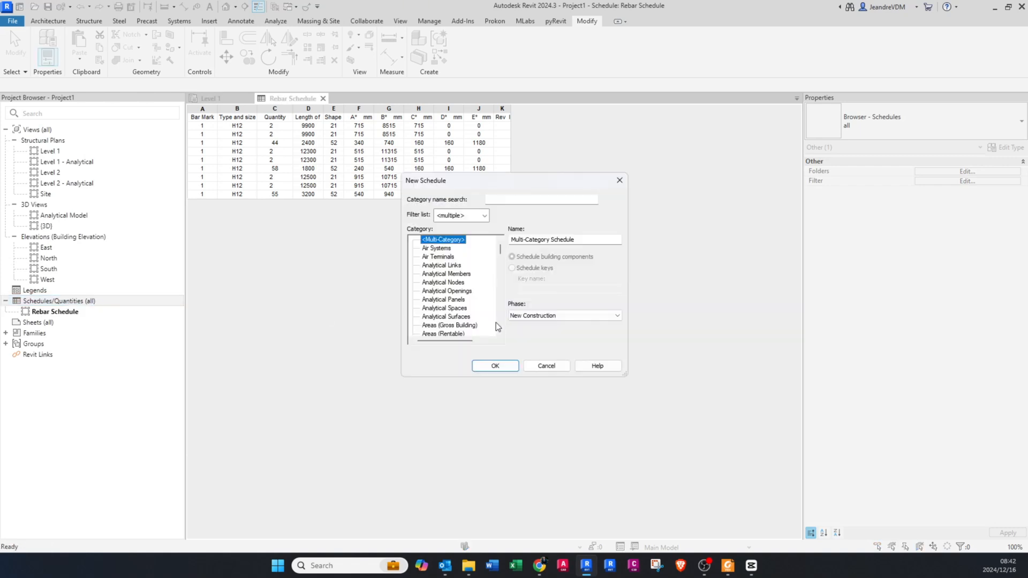
left_click(500, 198)
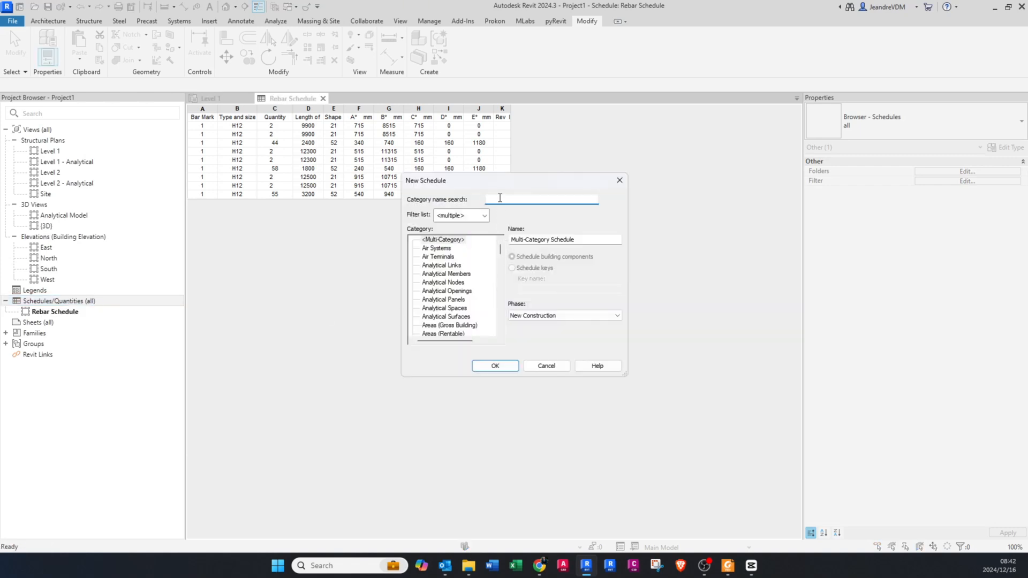
type("rebv")
key("BackSpace")
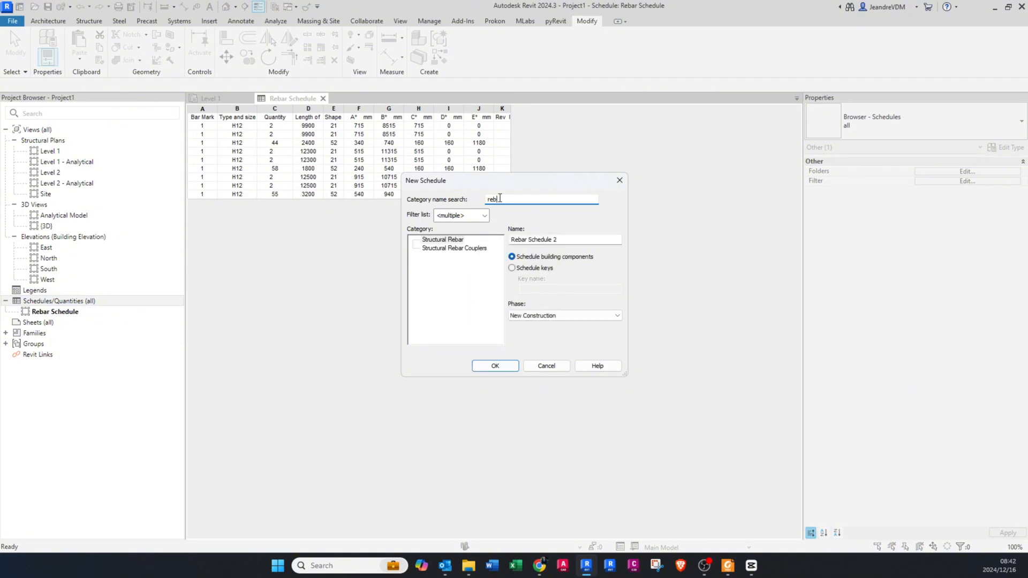
left_click(447, 241)
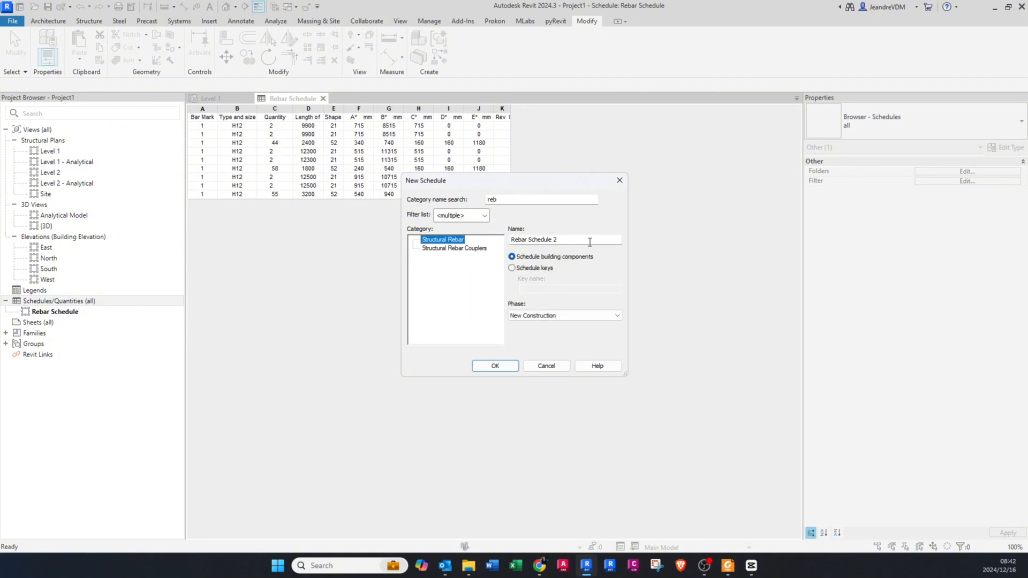
left_click_drag(579, 239, 529, 240)
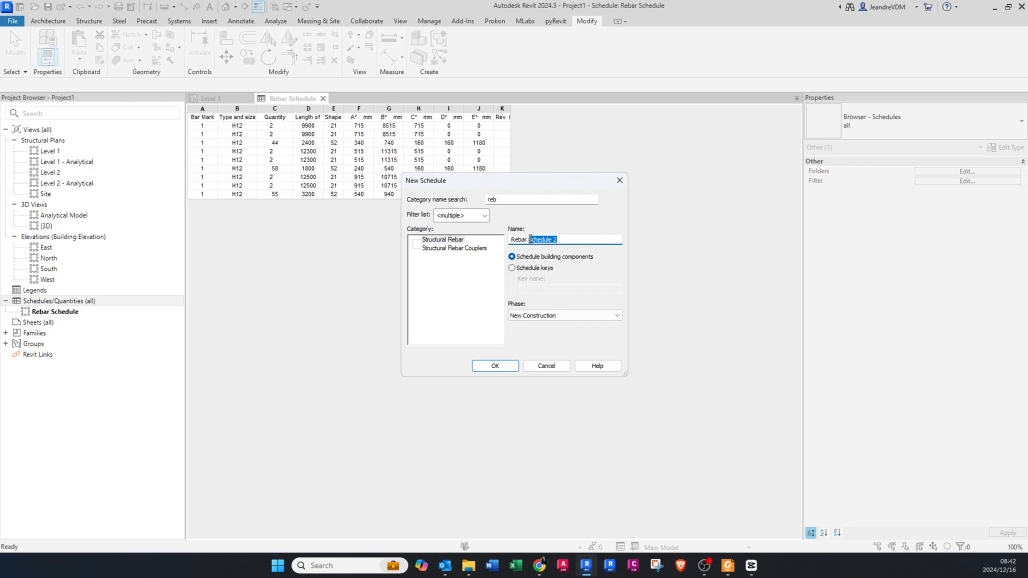
type("Template")
left_click(484, 367)
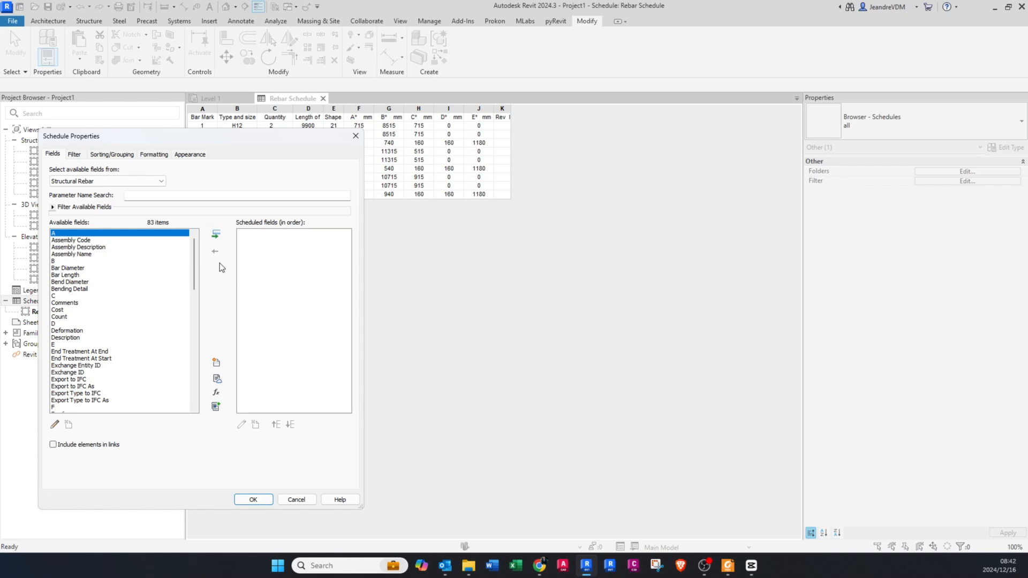
Add the Partition and Host Count fields to the new schedule's scheduled fields.
left_click(167, 195)
type("pa")
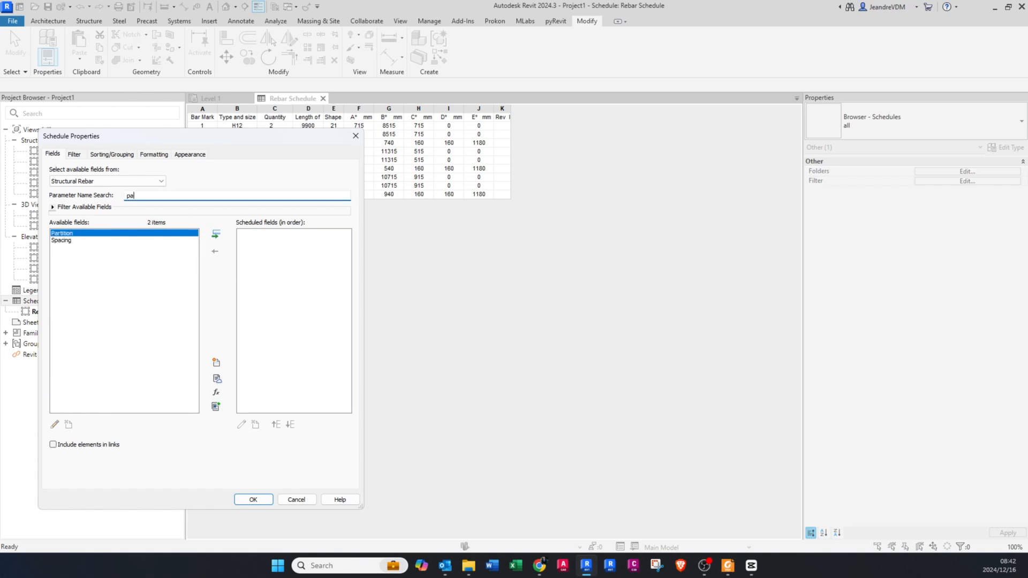
type("r")
left_click(215, 235)
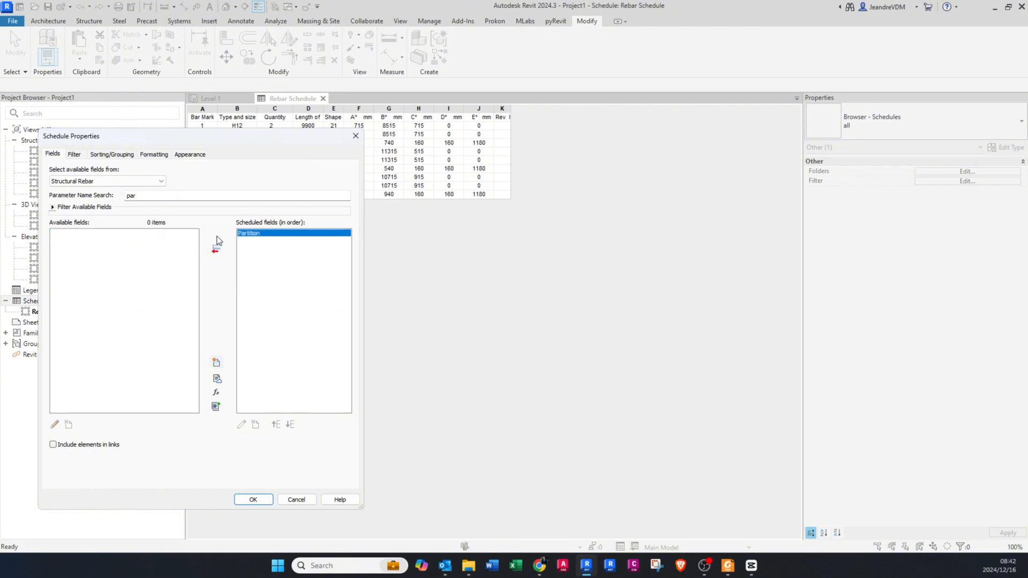
left_click(155, 194)
double_click(156, 194)
key("BackSpace")
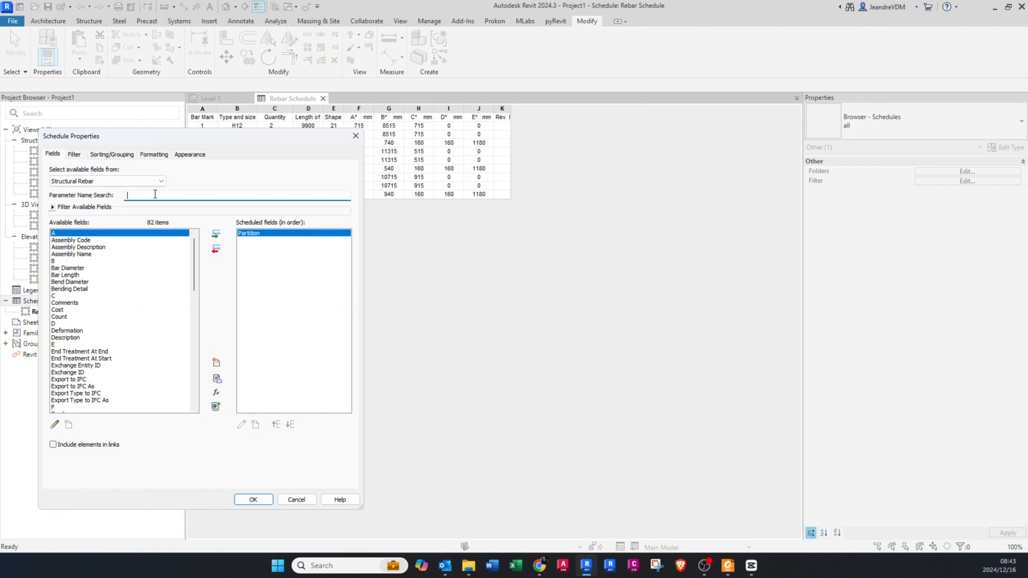
type("hos")
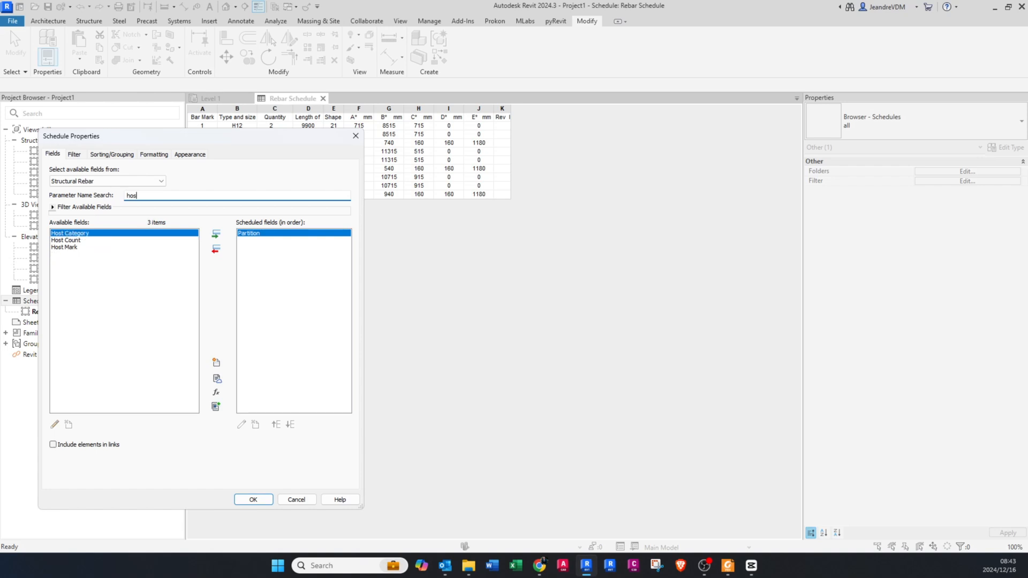
double_click(91, 241)
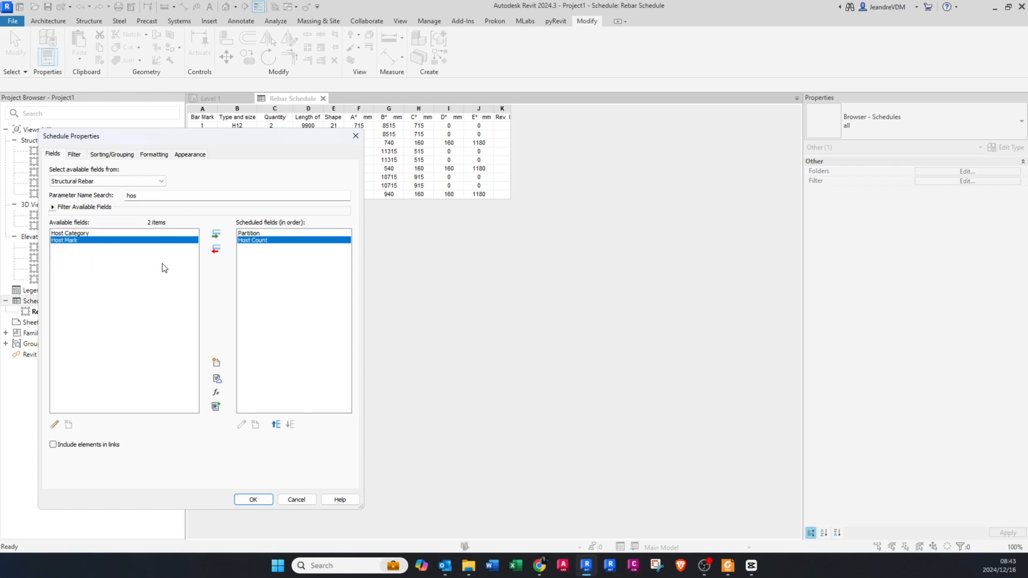
Add the Type and Bar Length fields to the scheduled fields, following Host Count.
double_click(154, 195)
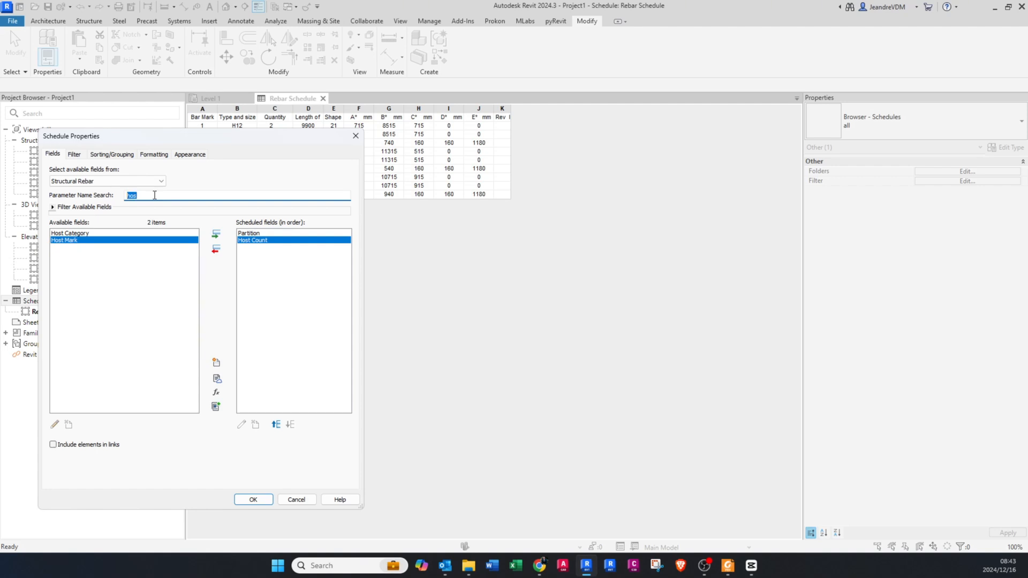
key("BackSpace")
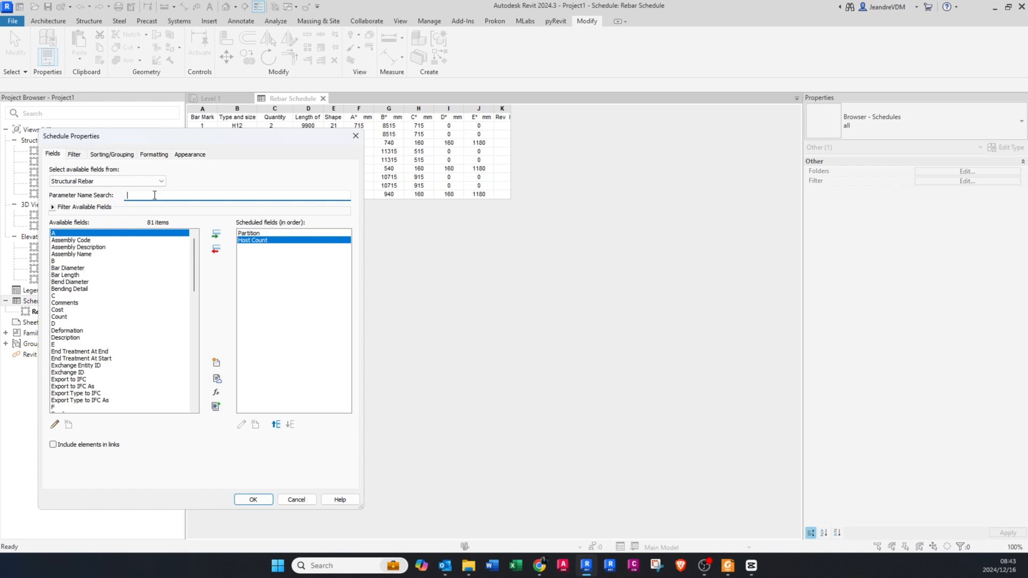
type("ty")
left_click(86, 288)
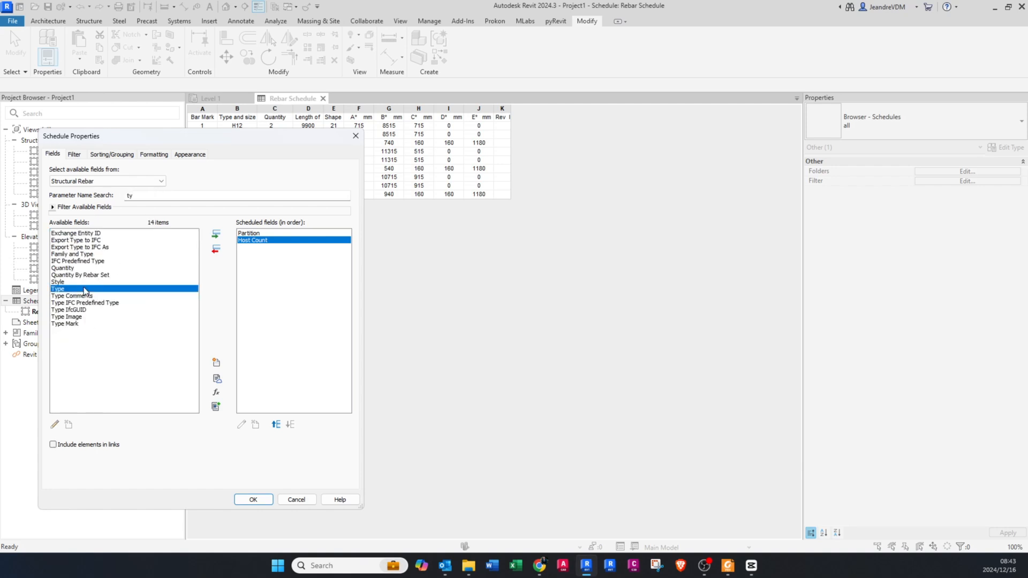
left_click(216, 235)
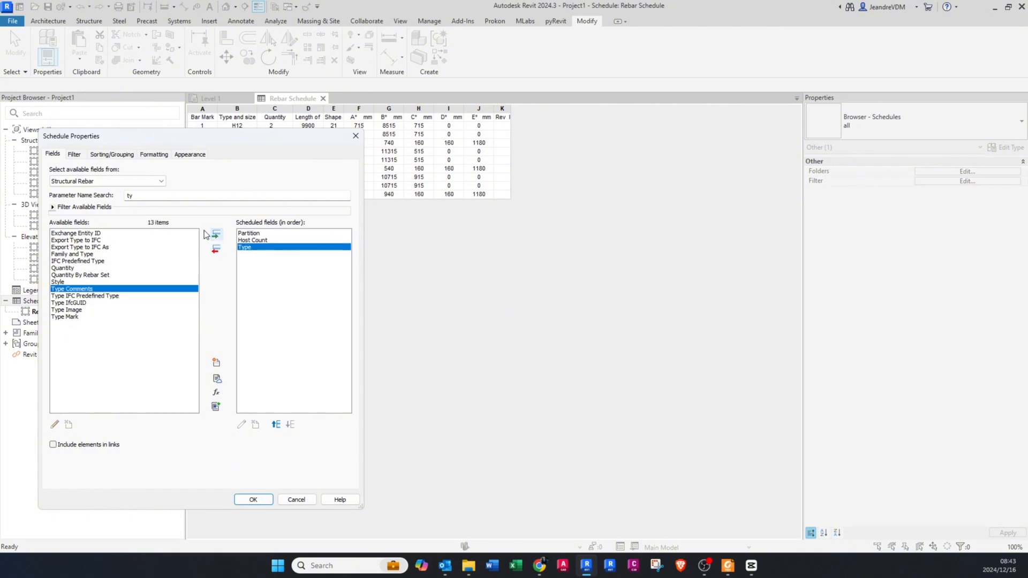
double_click(157, 196)
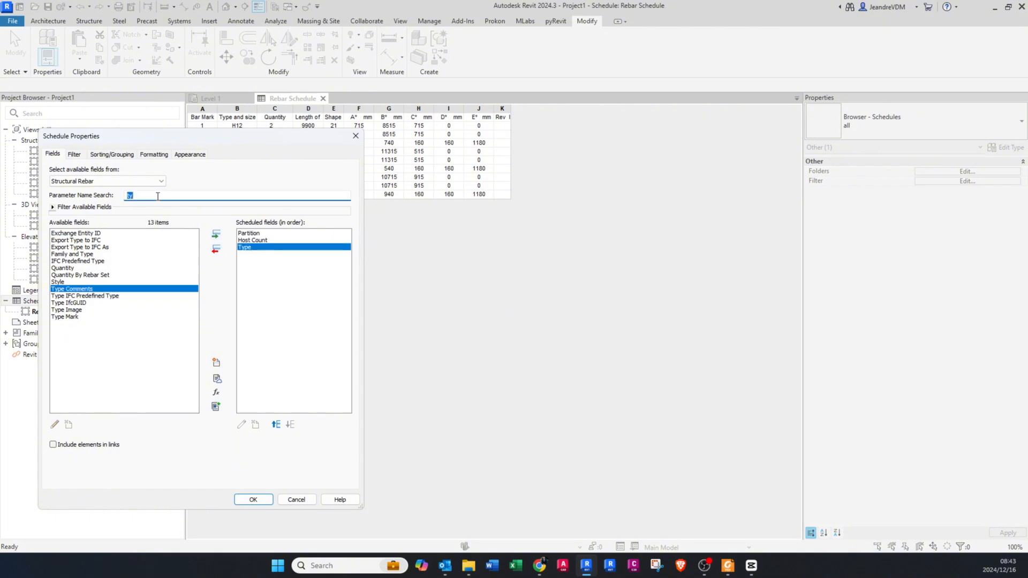
type("bar")
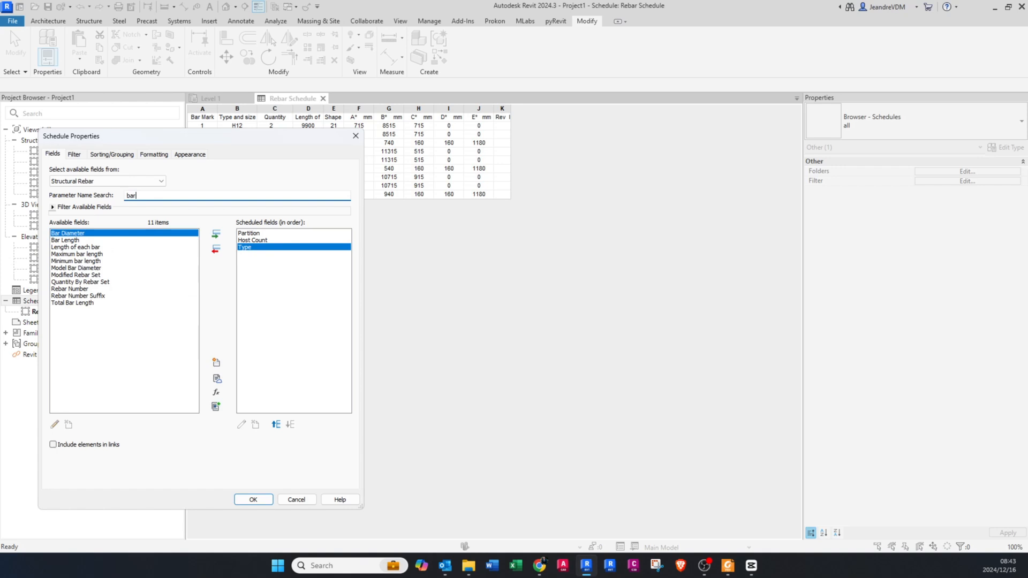
left_click(81, 239)
left_click(217, 236)
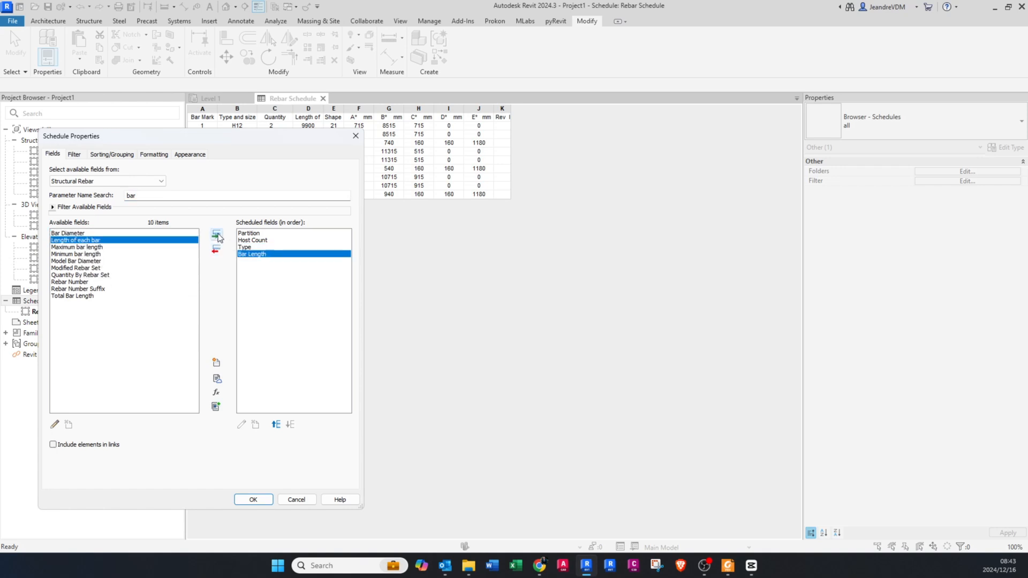
Add the Quantity and Rebar Number fields to the scheduled fields, following Bar Length.
double_click(134, 196)
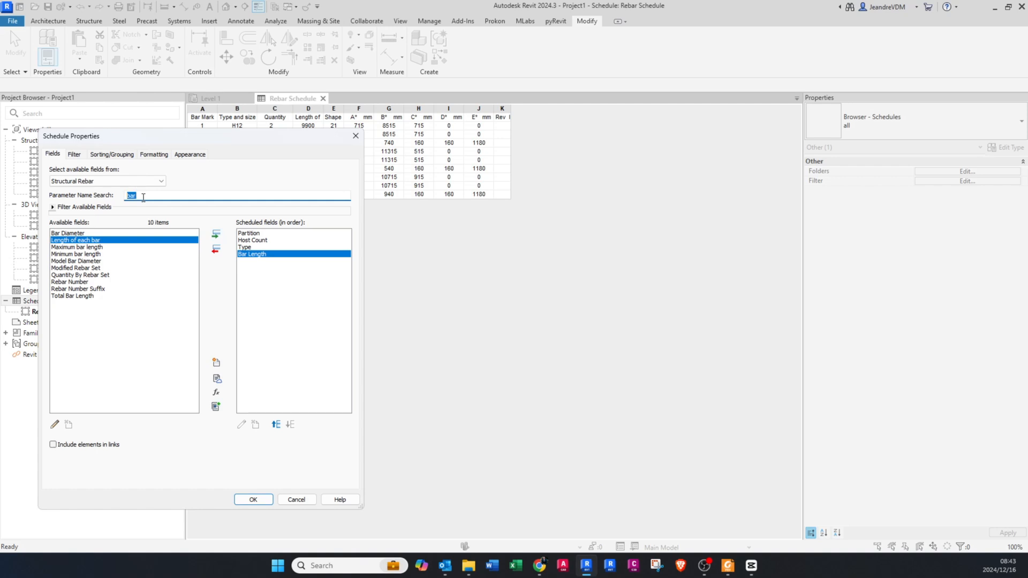
type("q")
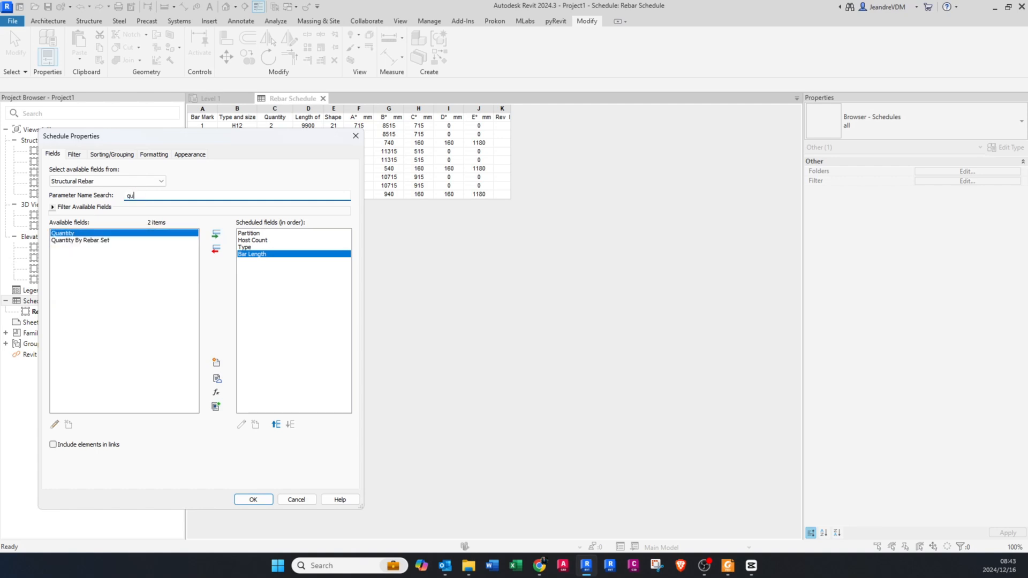
type("u")
left_click(216, 236)
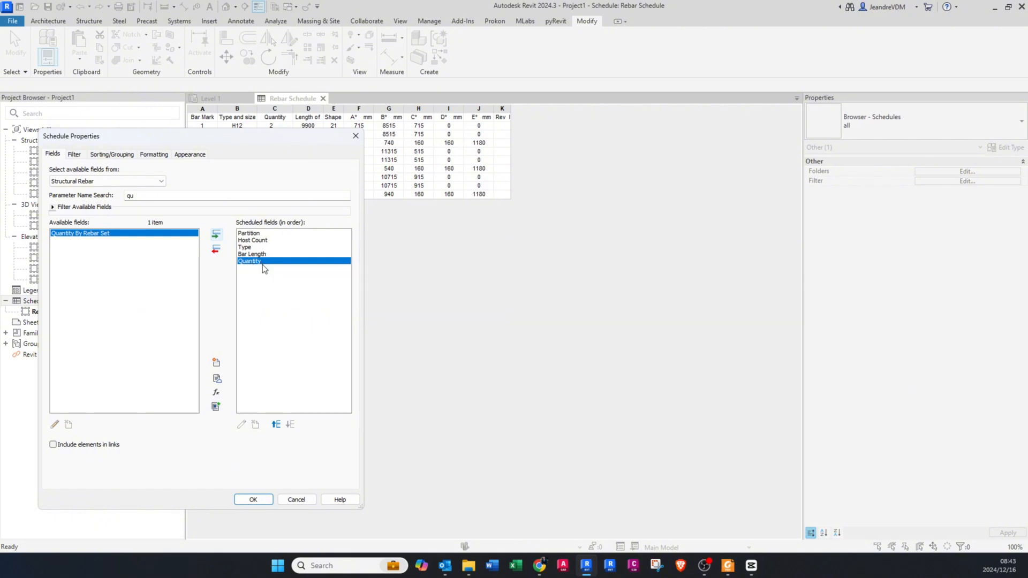
double_click(155, 196)
type("rab")
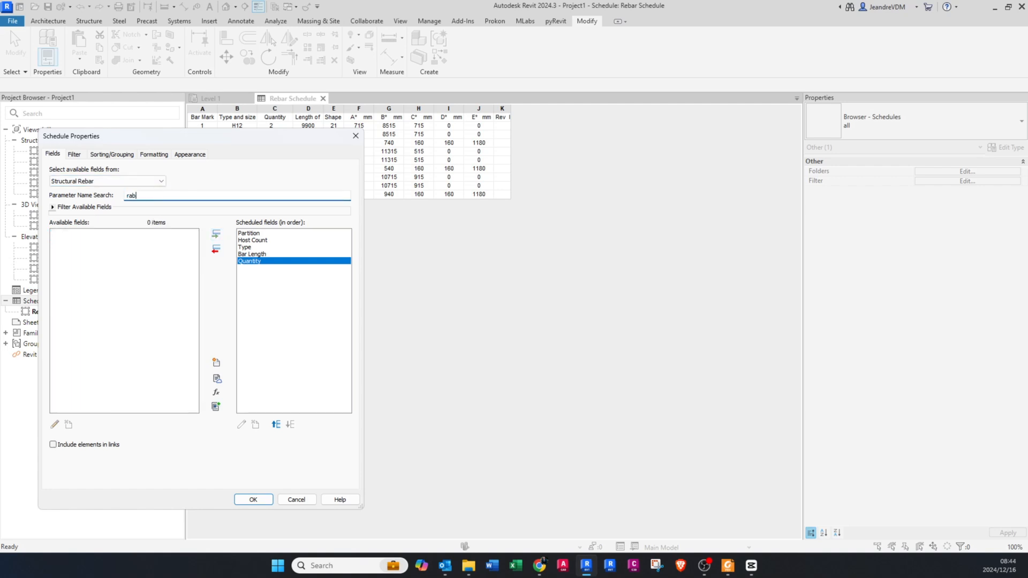
key("BackSpace")
key("BackSpace")
type("eb")
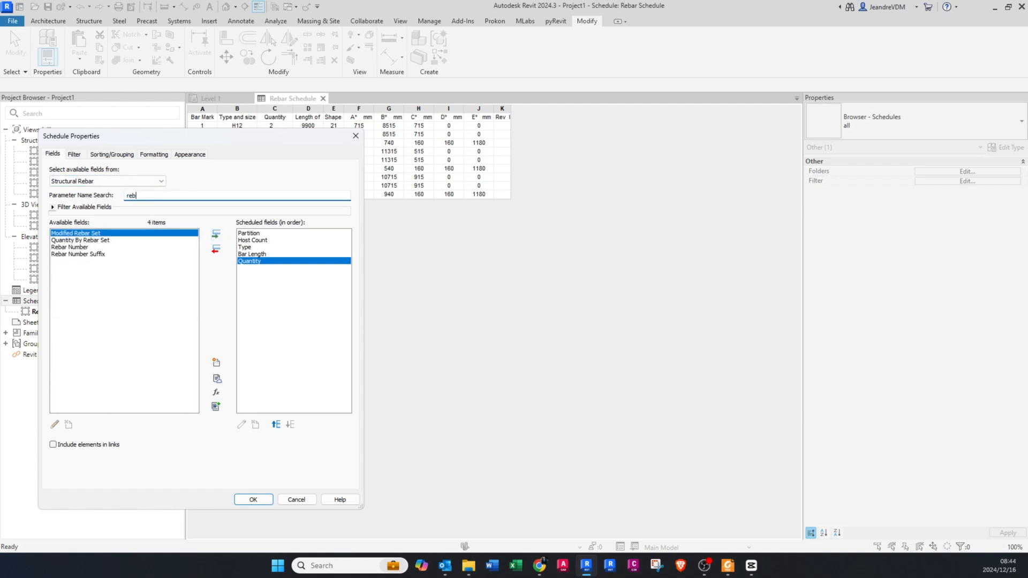
left_click(83, 247)
left_click(216, 236)
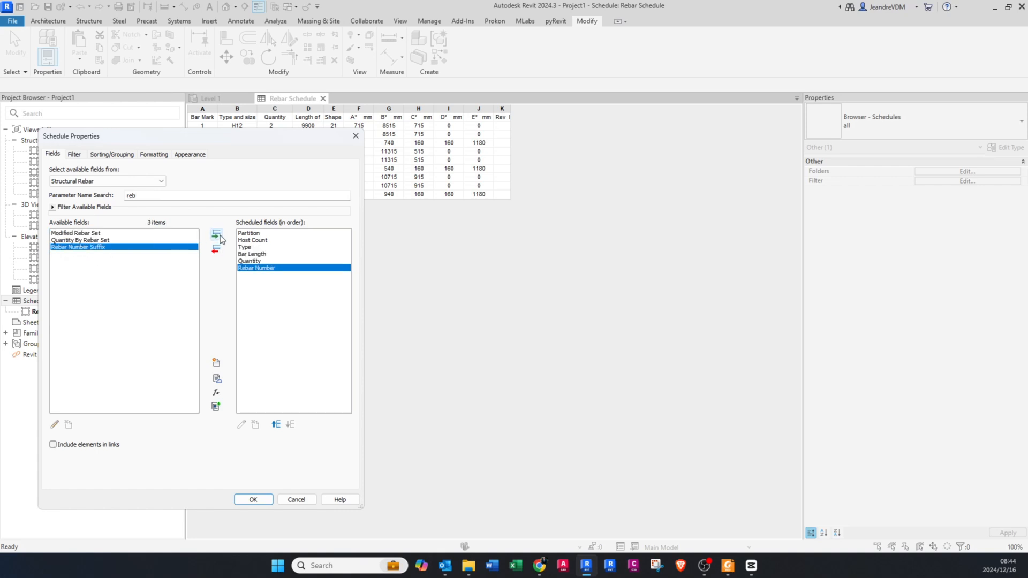
Find the Shape field and add it to the scheduled fields, following Rebar Number.
double_click(150, 196)
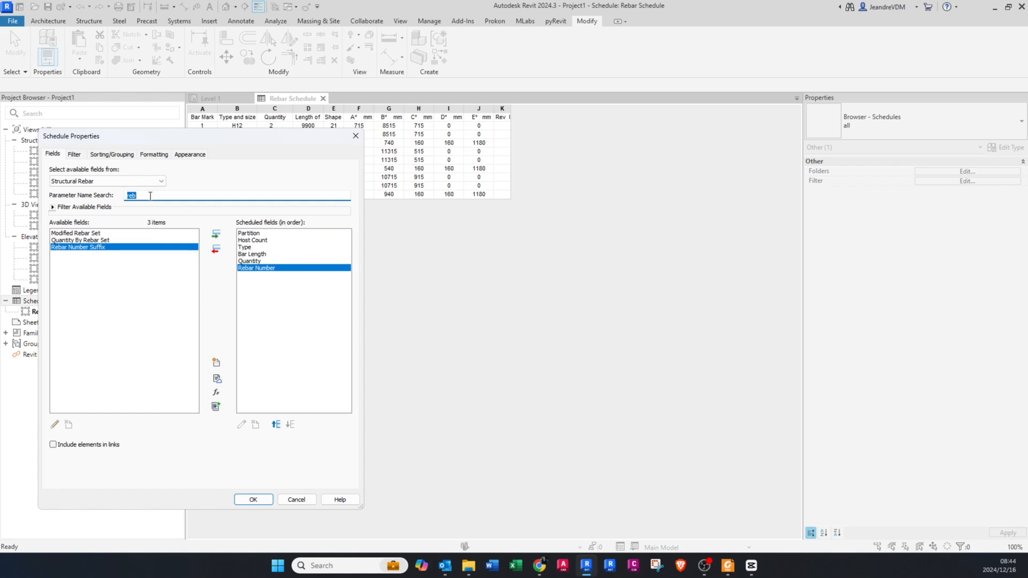
type("shap")
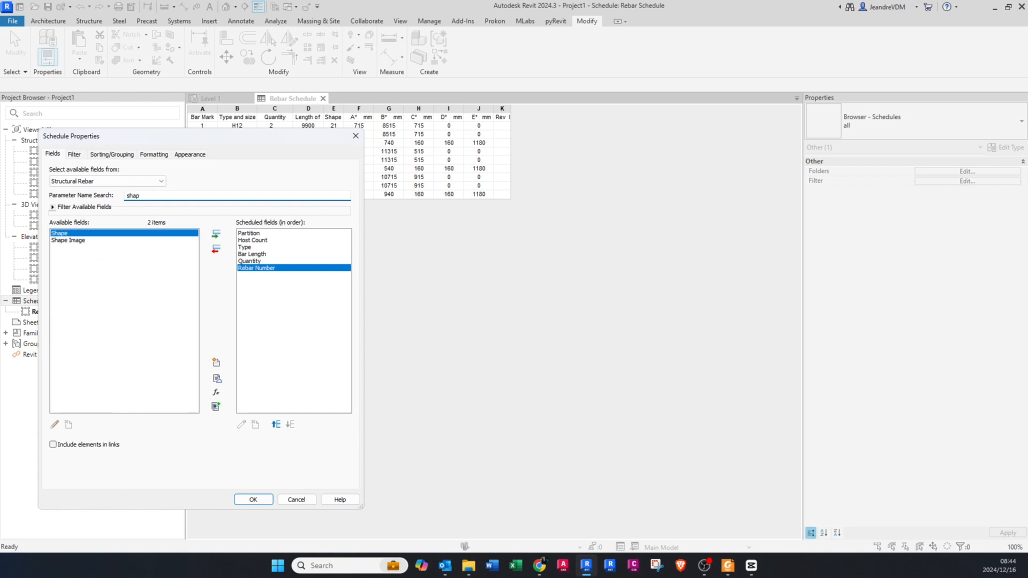
left_click(217, 236)
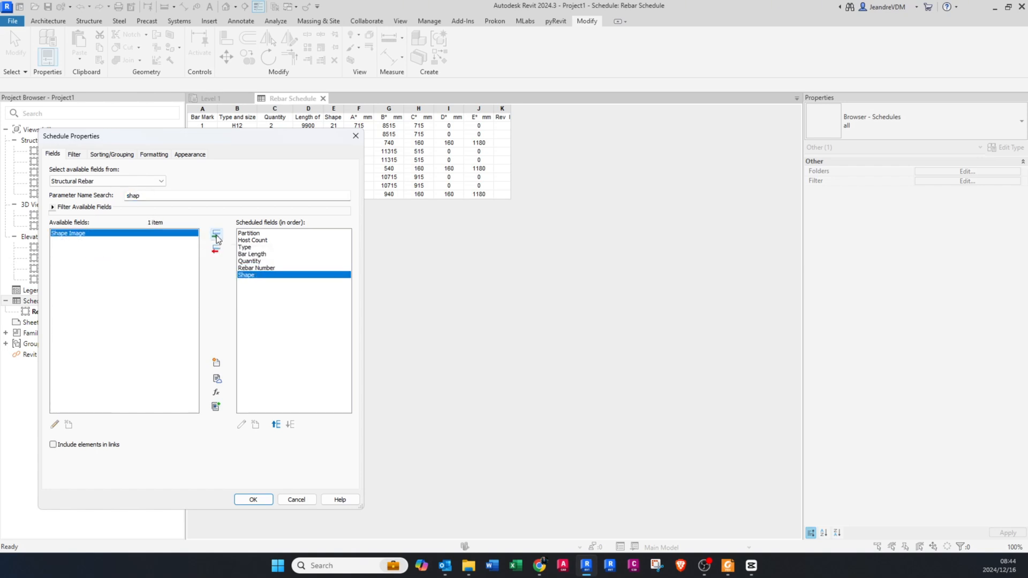
Add the bar dimension fields A, B, C, D and E to the scheduled fields, in that order after Shape.
double_click(156, 196)
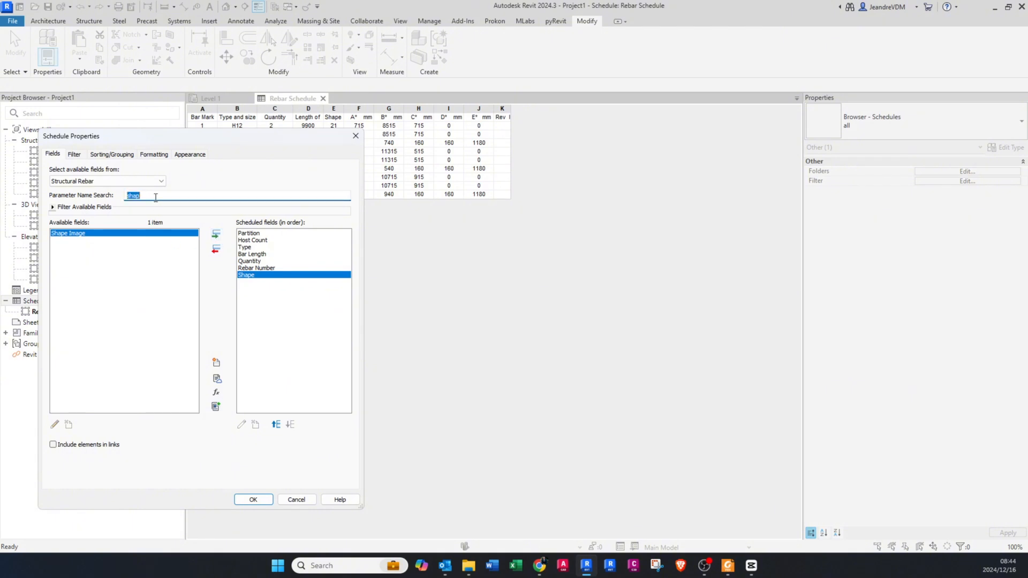
key("BackSpace")
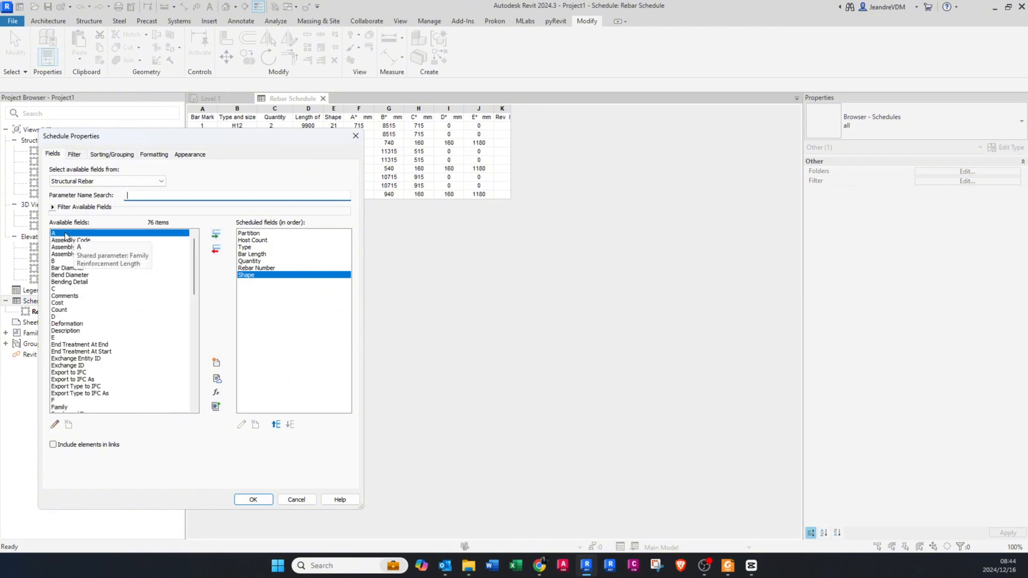
left_click(216, 234)
left_click(216, 235)
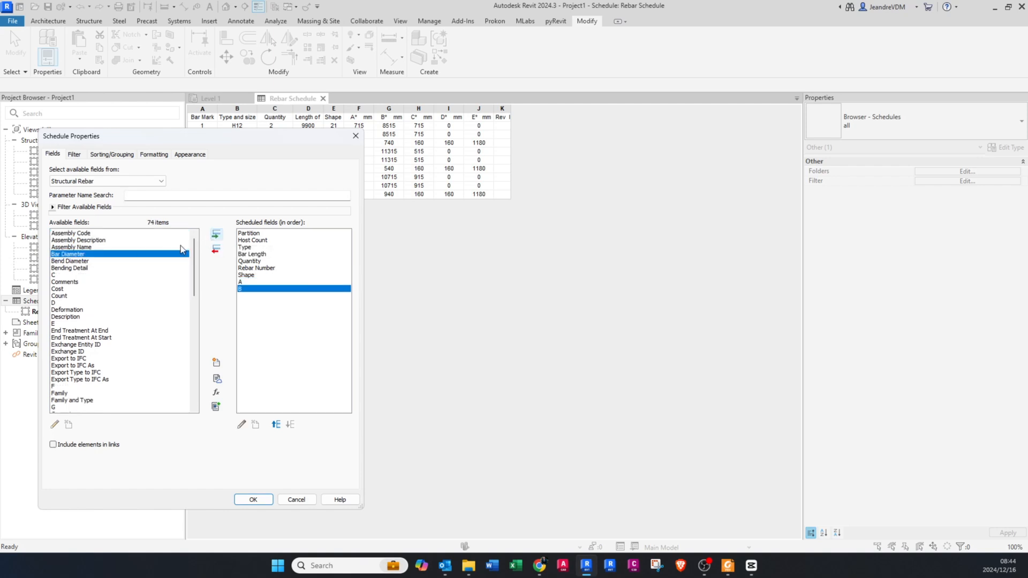
left_click(81, 275)
left_click(216, 234)
left_click(59, 295)
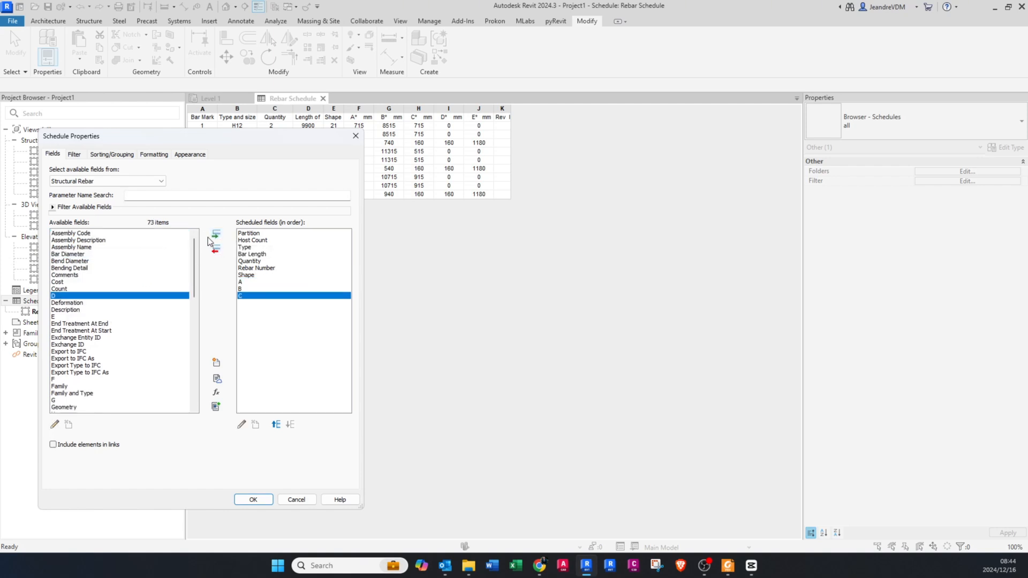
left_click(216, 234)
left_click(81, 309)
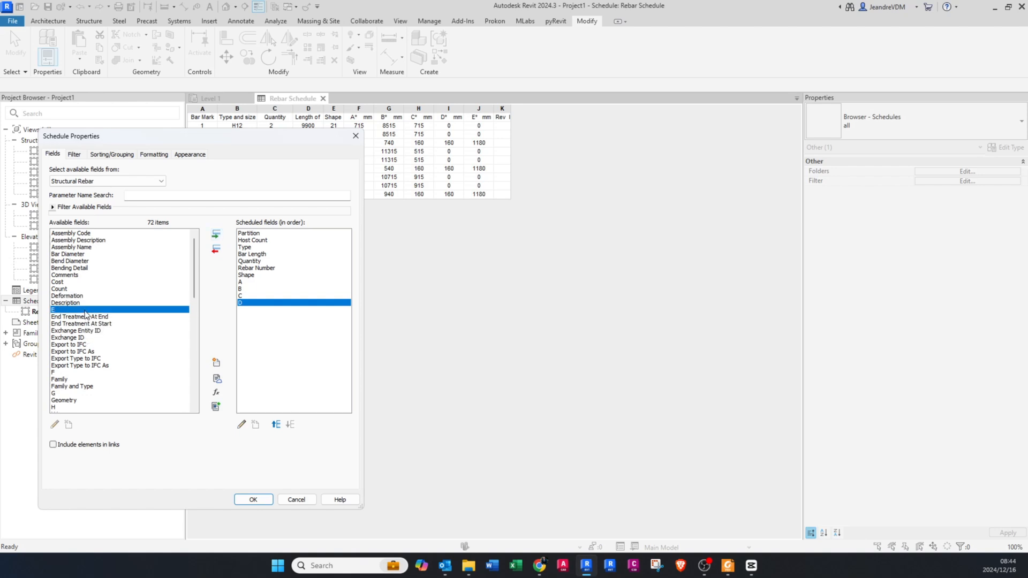
left_click(216, 234)
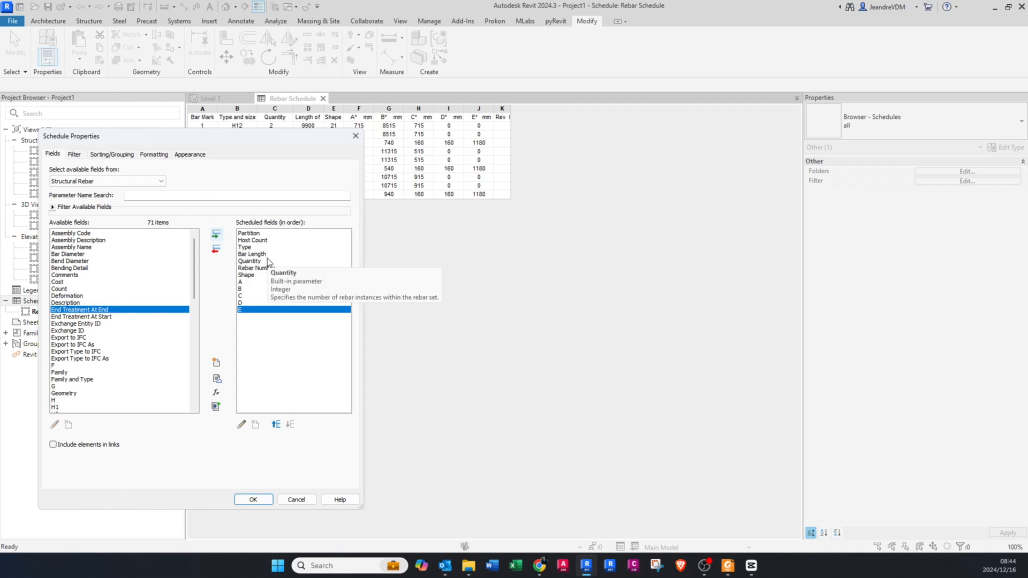
Add the Bar Diameter field after E and accept the field selection to generate the schedule.
left_click(158, 193)
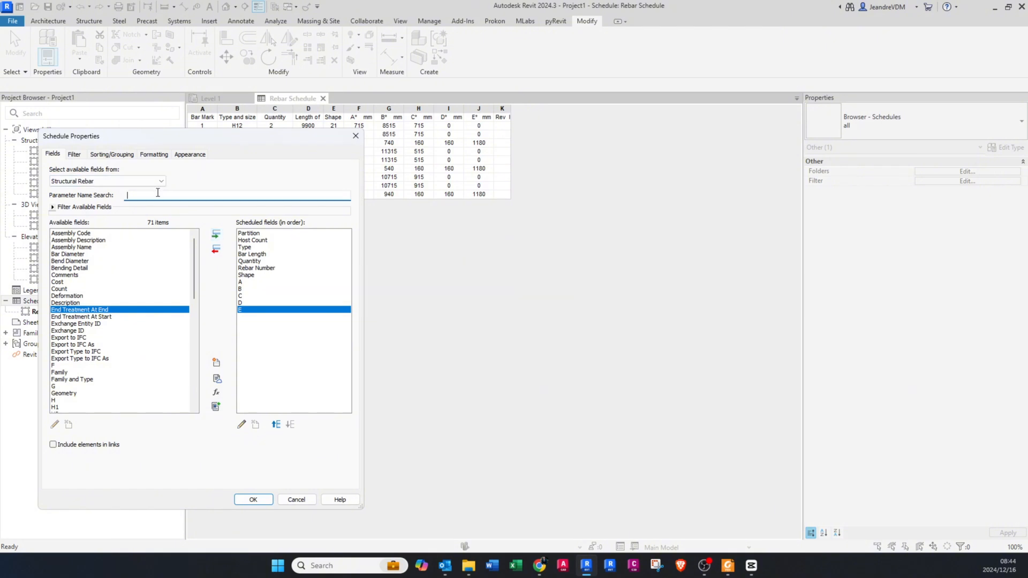
type("bar")
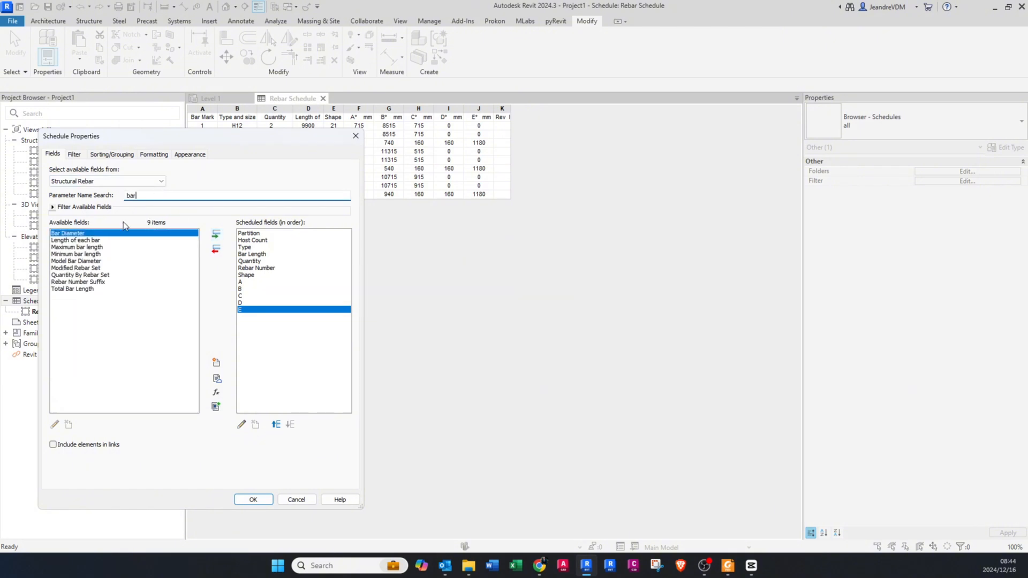
double_click(102, 234)
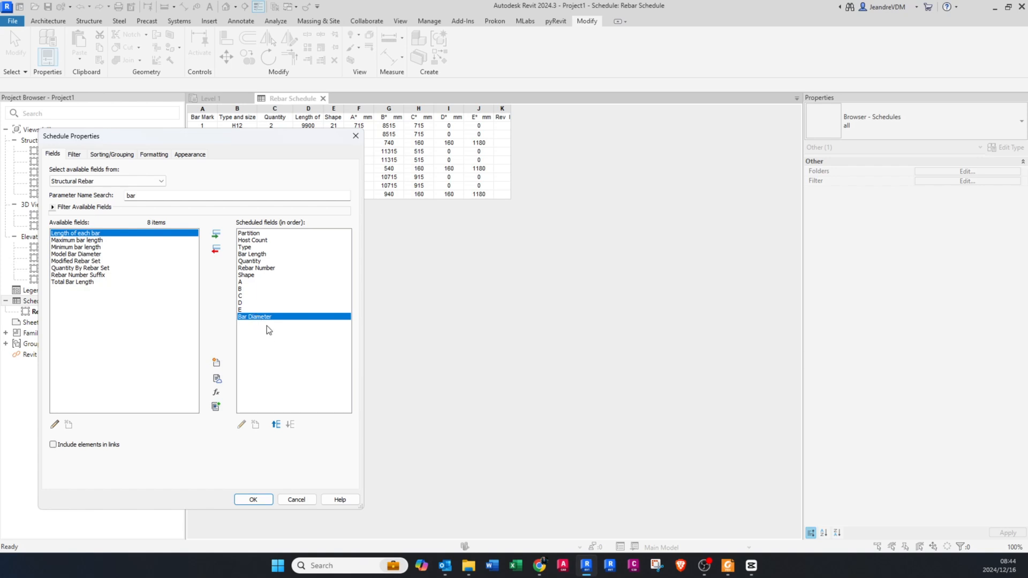
left_click(253, 500)
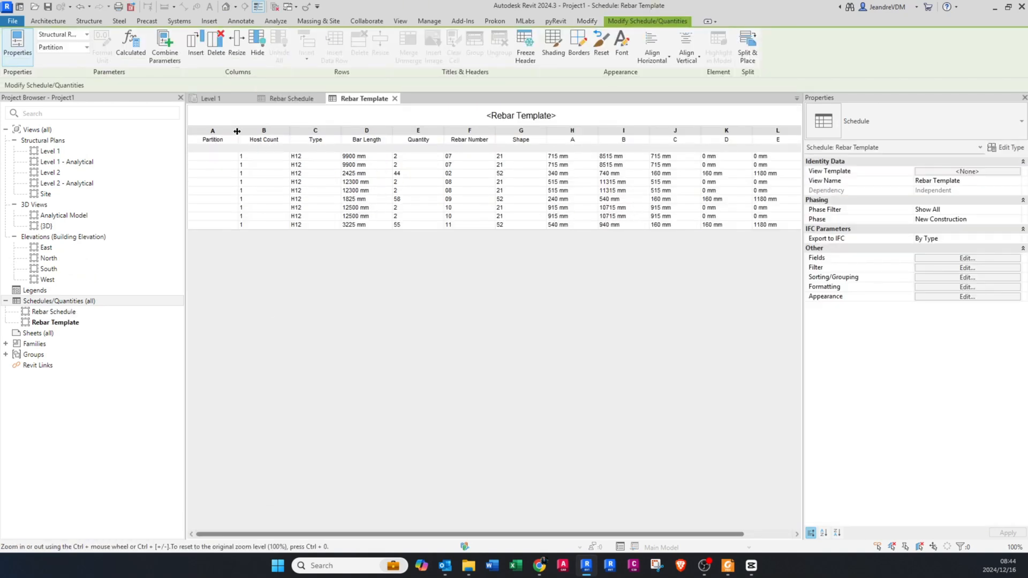
Resize the schedule columns from Partition through E to a combined width of 250 mm.
left_click_drag(216, 129, 803, 130)
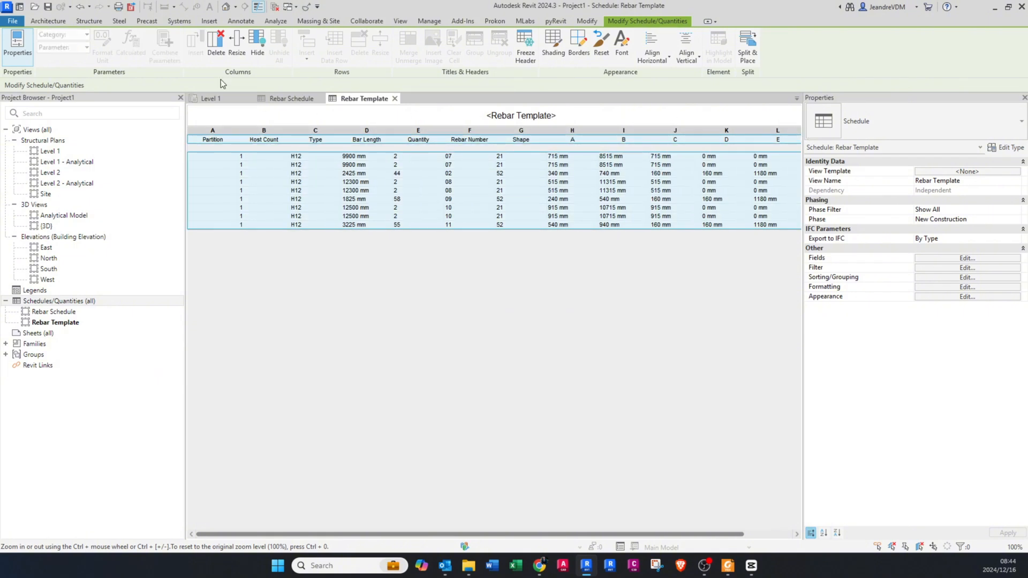
left_click(238, 46)
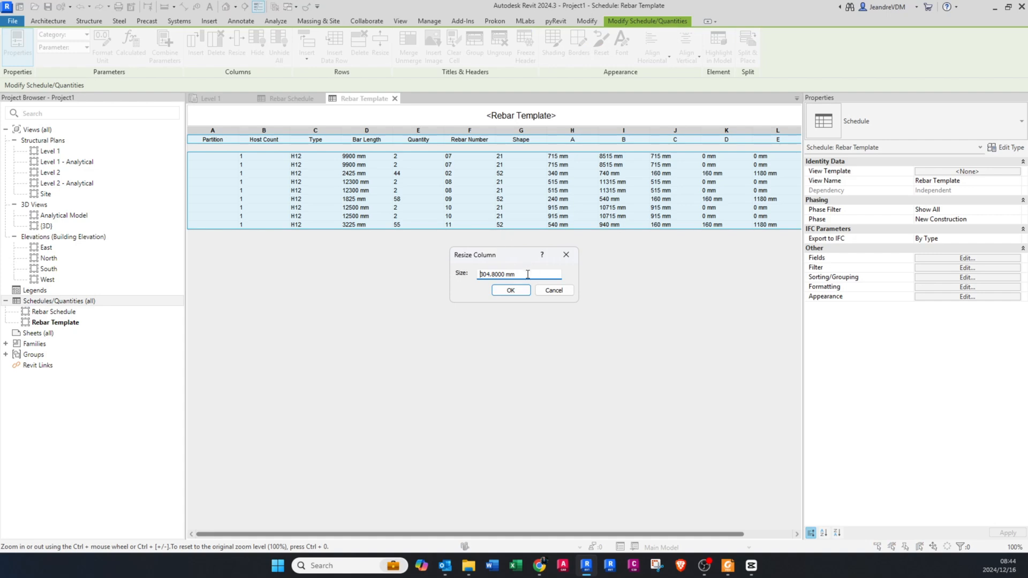
left_click_drag(522, 274, 435, 275)
type("250")
left_click(507, 290)
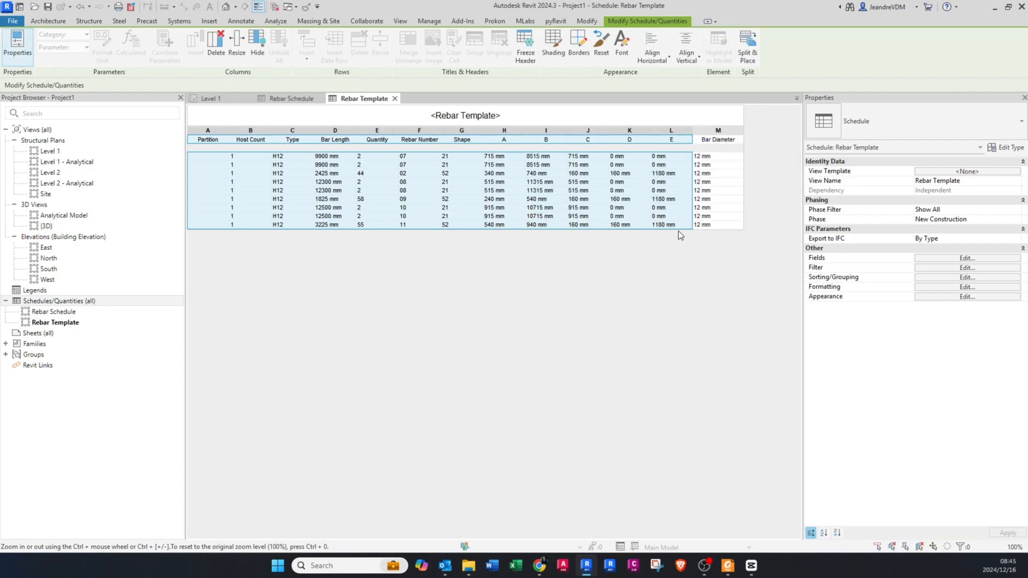
double_click(680, 114)
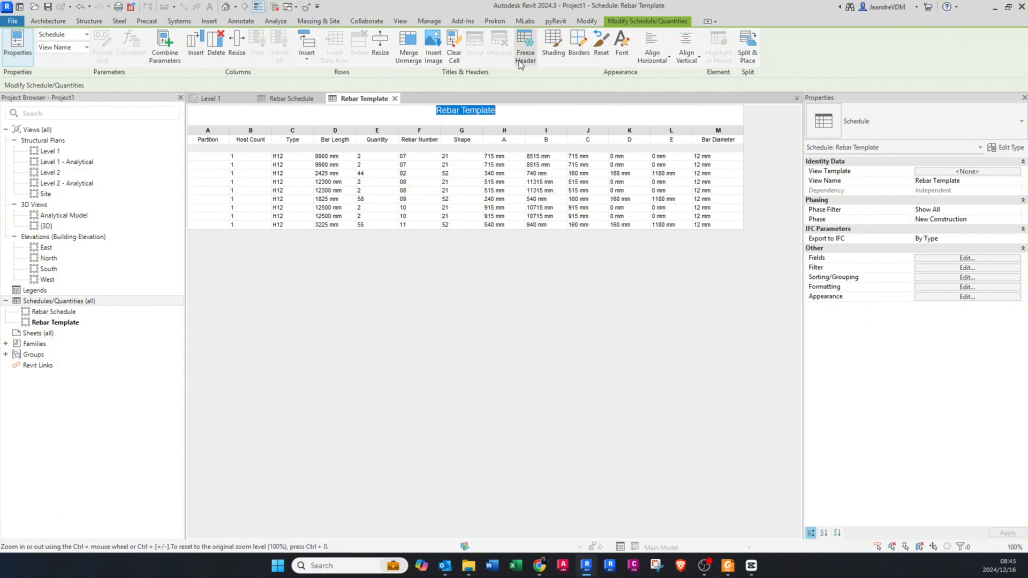
Set the Structural project units so that Reinforcement Length displays without a unit symbol.
left_click(428, 21)
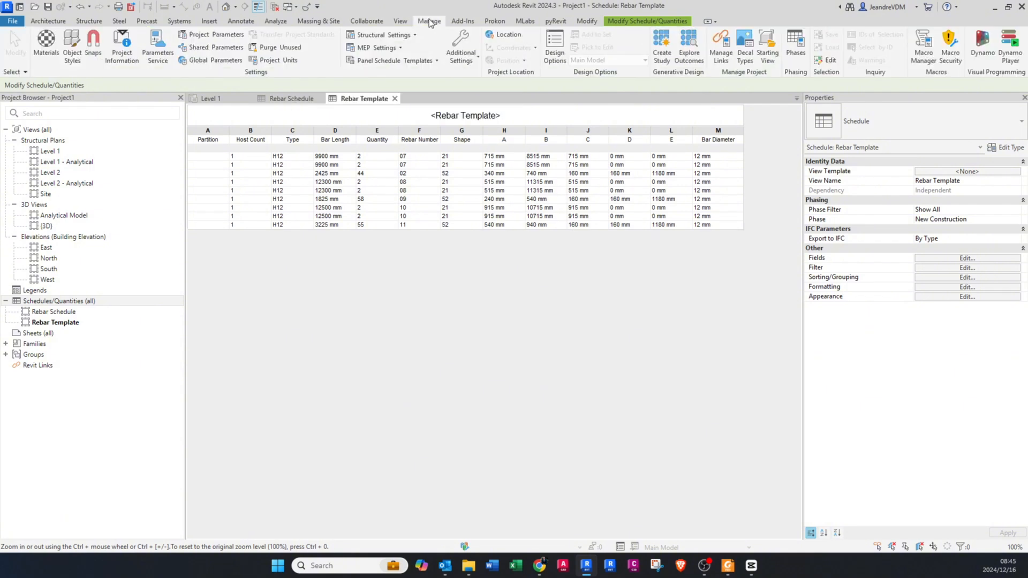
left_click(285, 60)
left_click(490, 178)
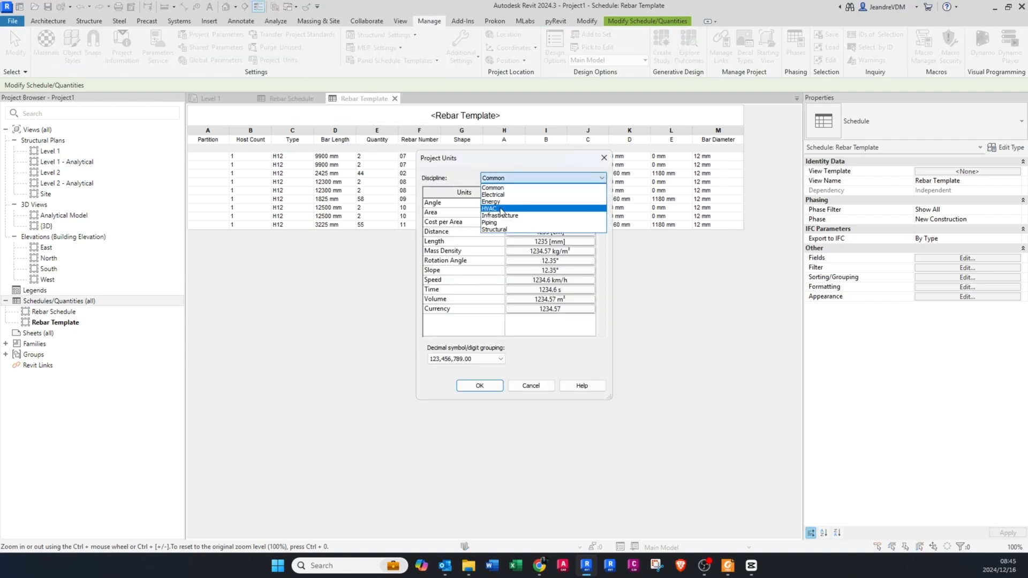
left_click(494, 229)
scroll(468, 279, "down", 4)
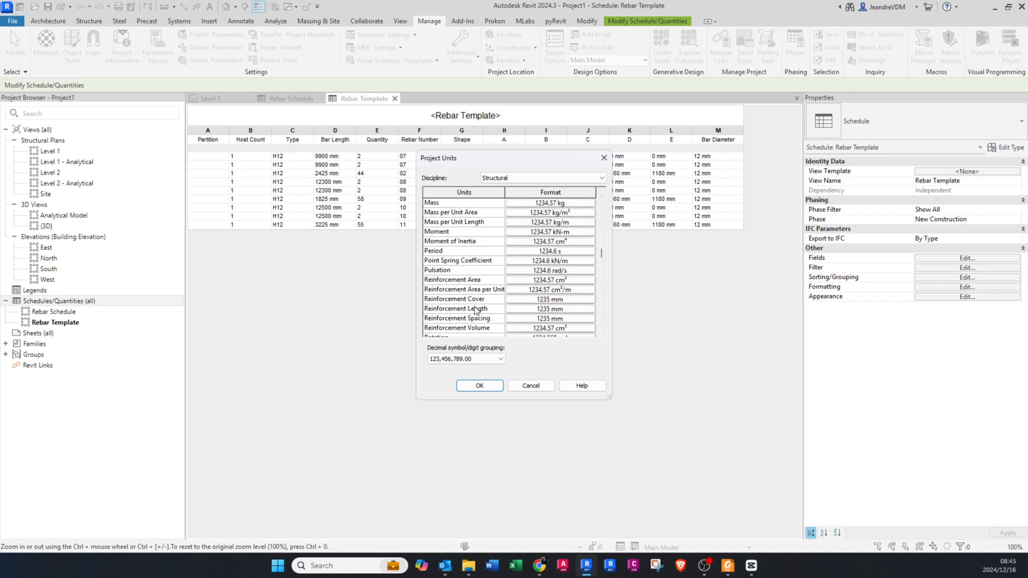
left_click(528, 308)
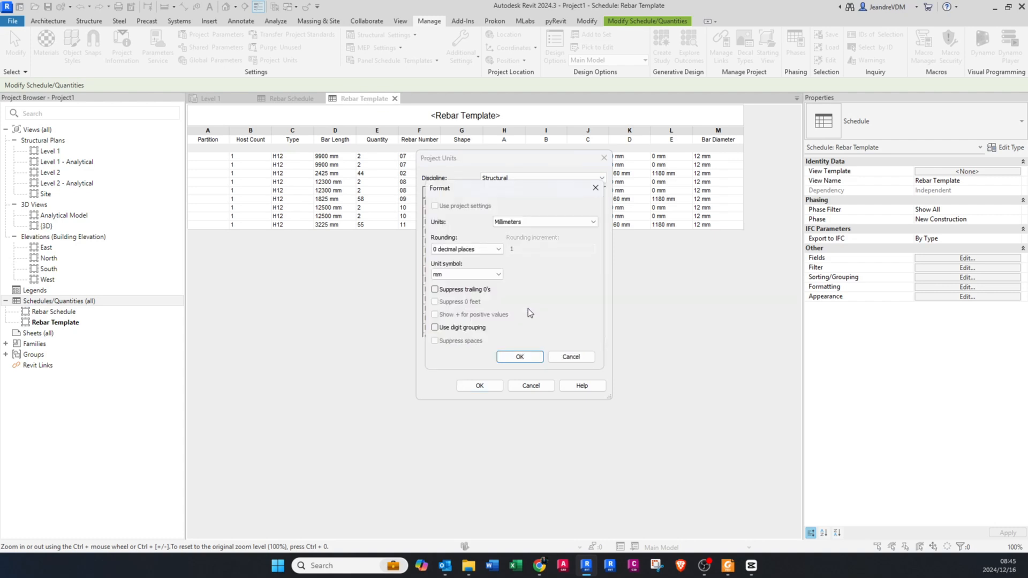
left_click(456, 275)
left_click(447, 284)
left_click(519, 356)
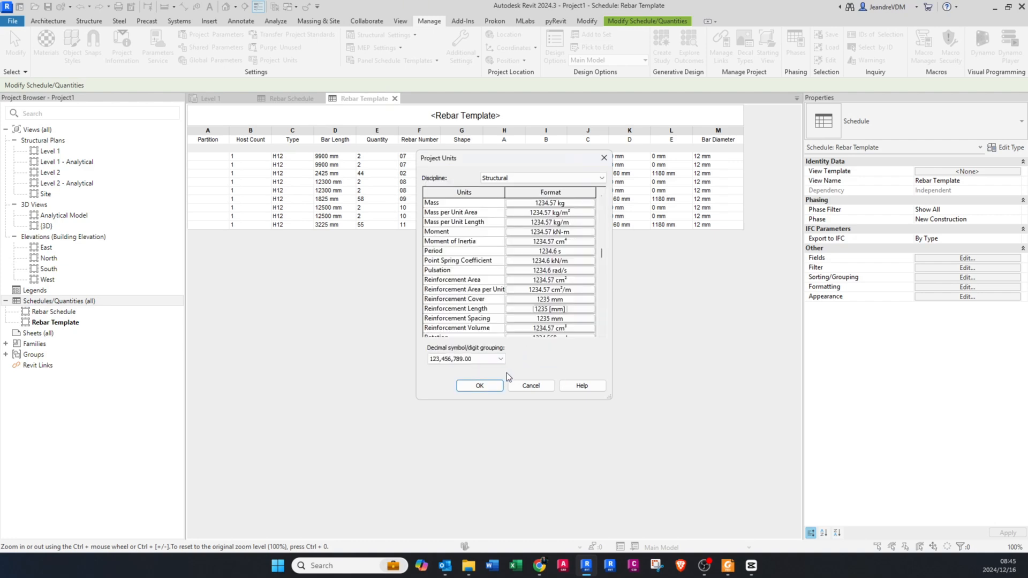
left_click(480, 386)
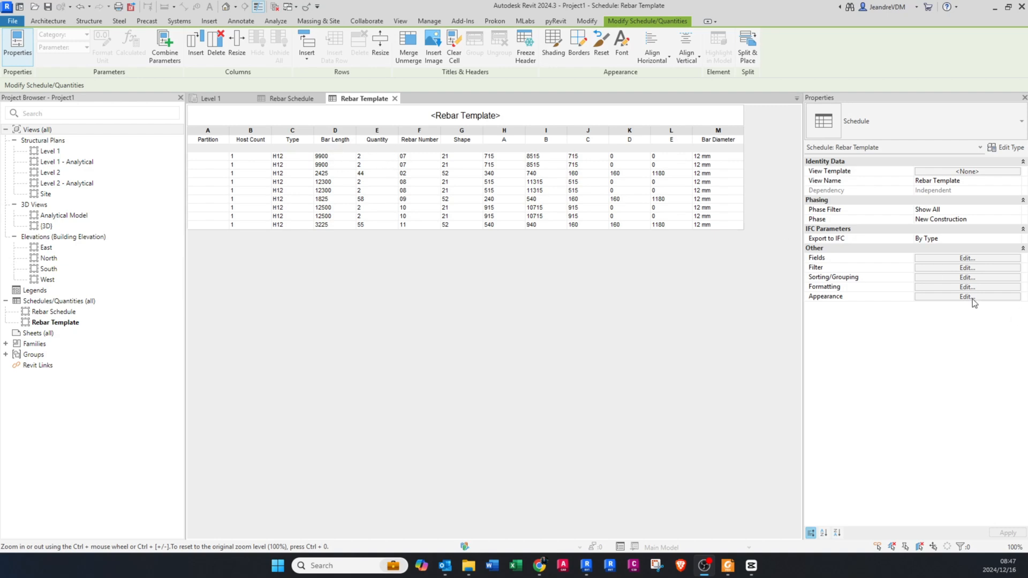
Add a calculated Number value to the schedule, named BARS PER MEMBER, with the formula Quantity/Host Count.
left_click(973, 261)
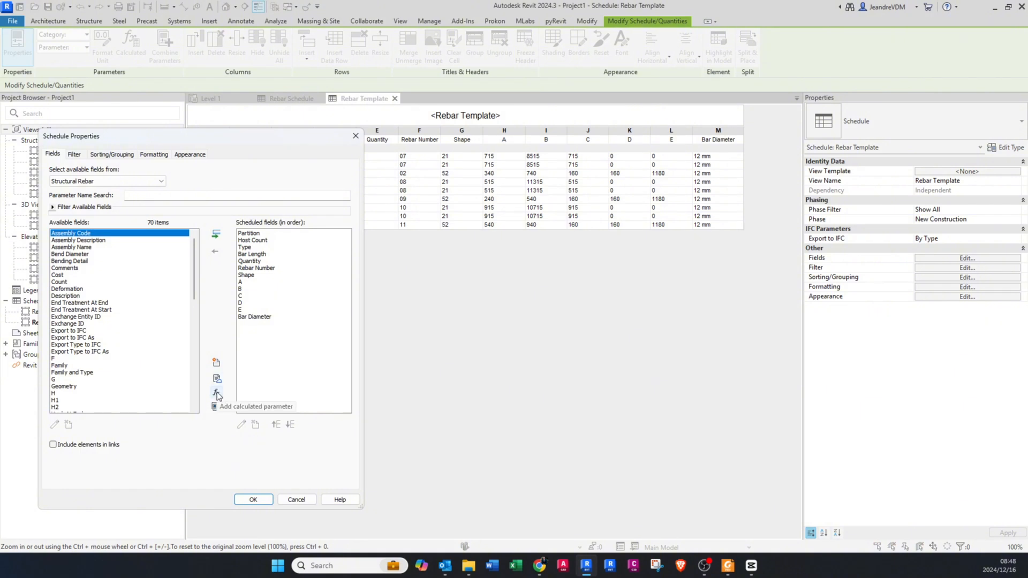
left_click(216, 394)
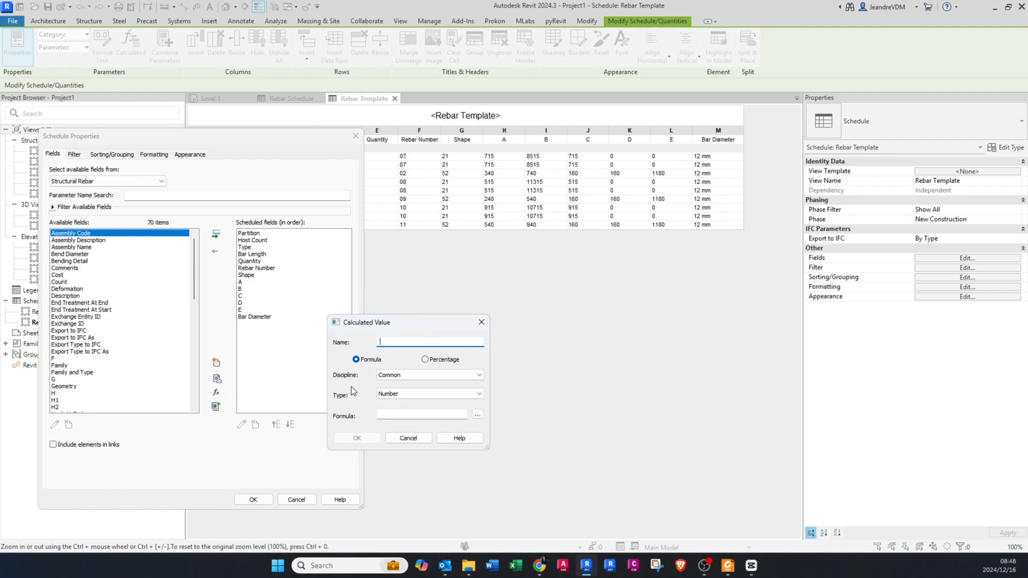
type("BARS PER MEMBER")
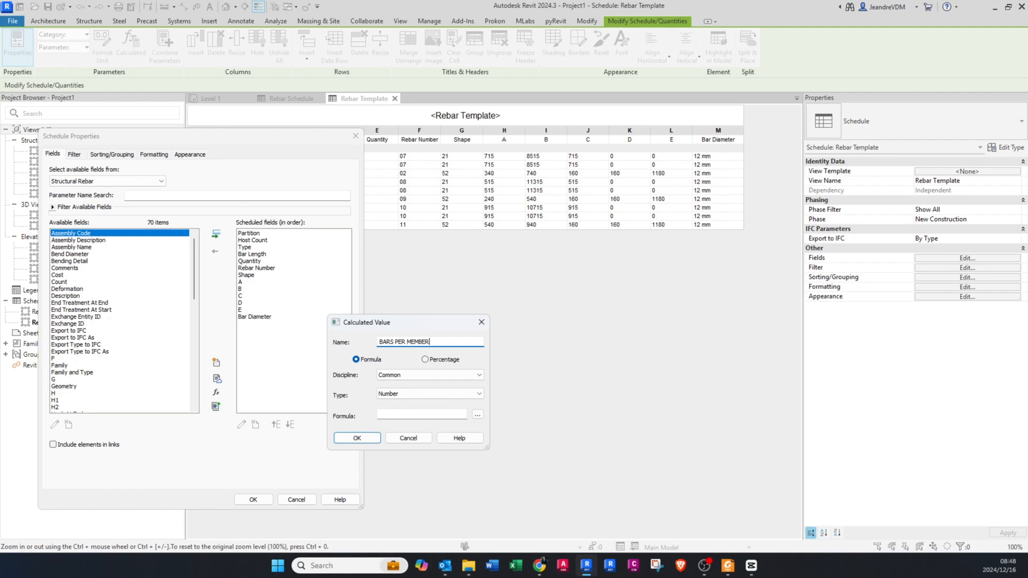
left_click(477, 415)
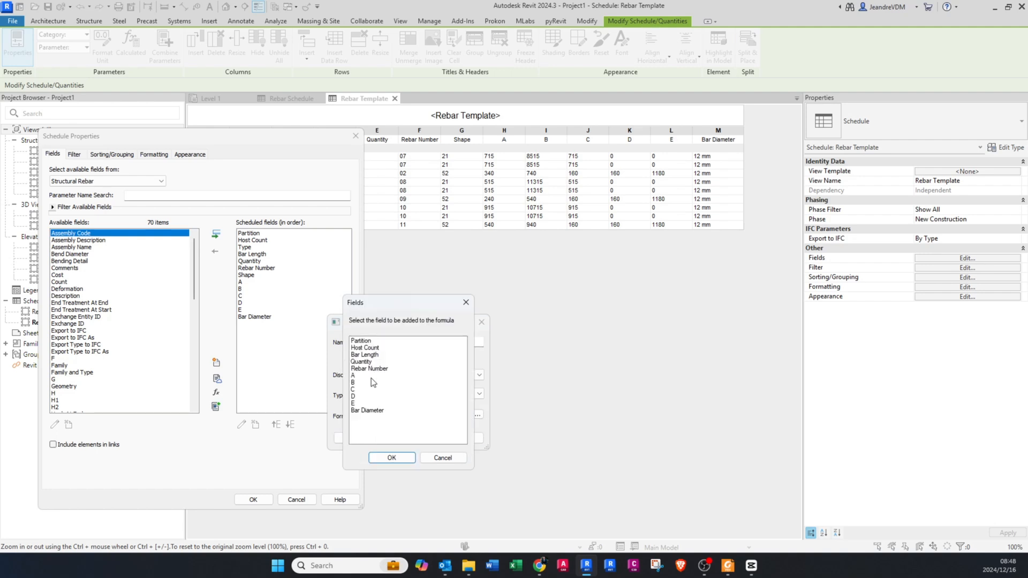
left_click(367, 361)
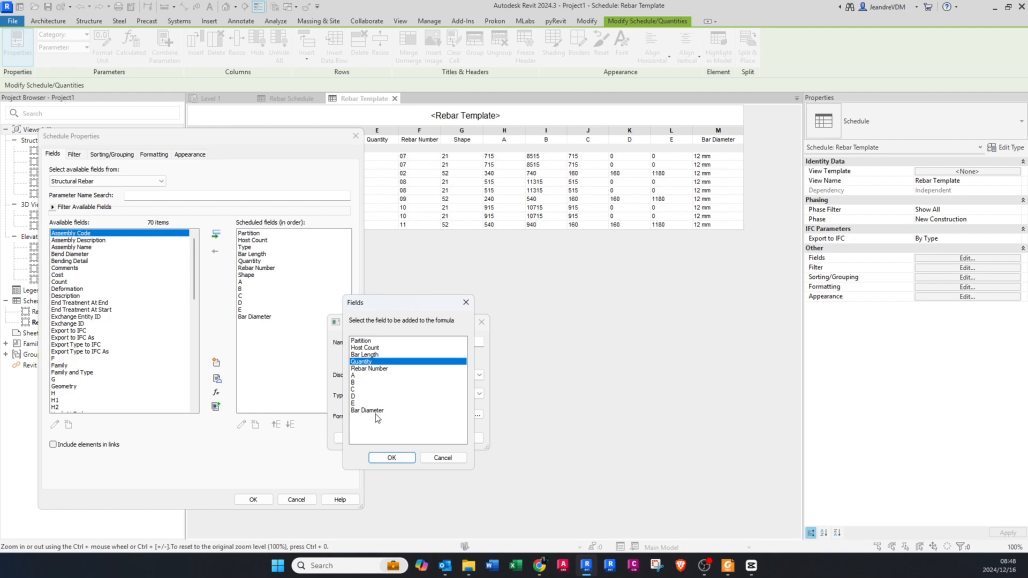
left_click(387, 459)
type("/")
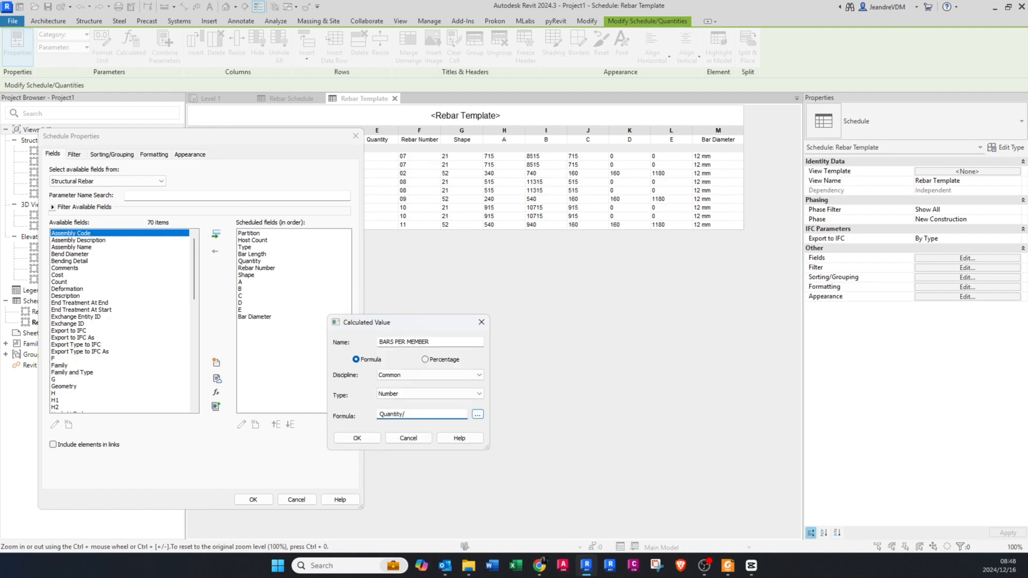
left_click(477, 415)
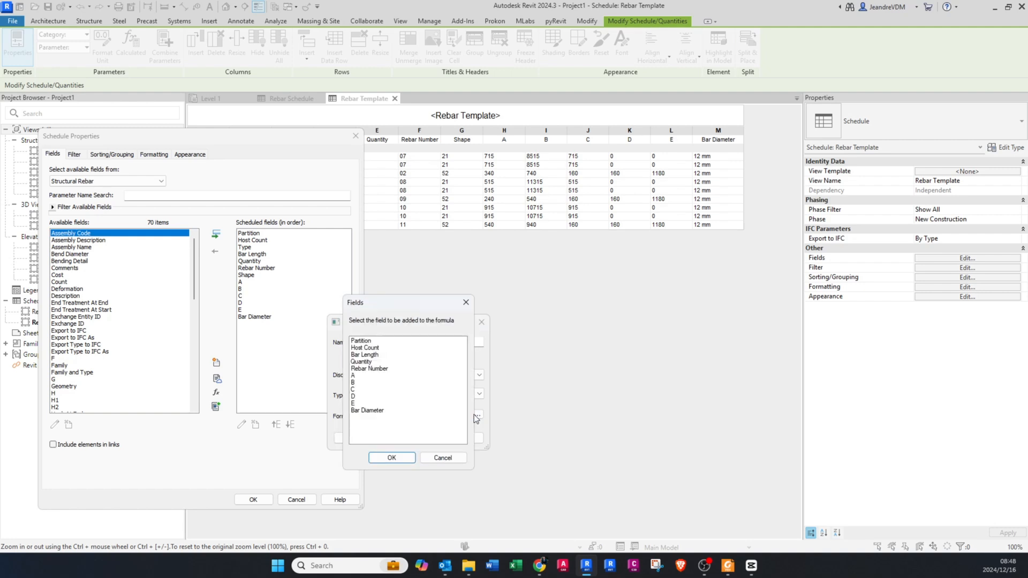
left_click(366, 348)
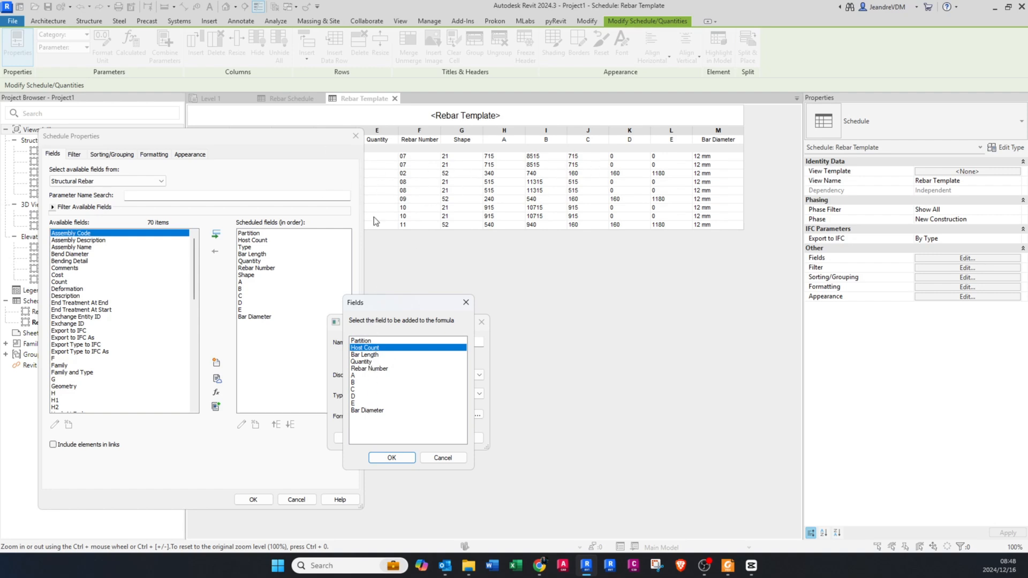
left_click(387, 458)
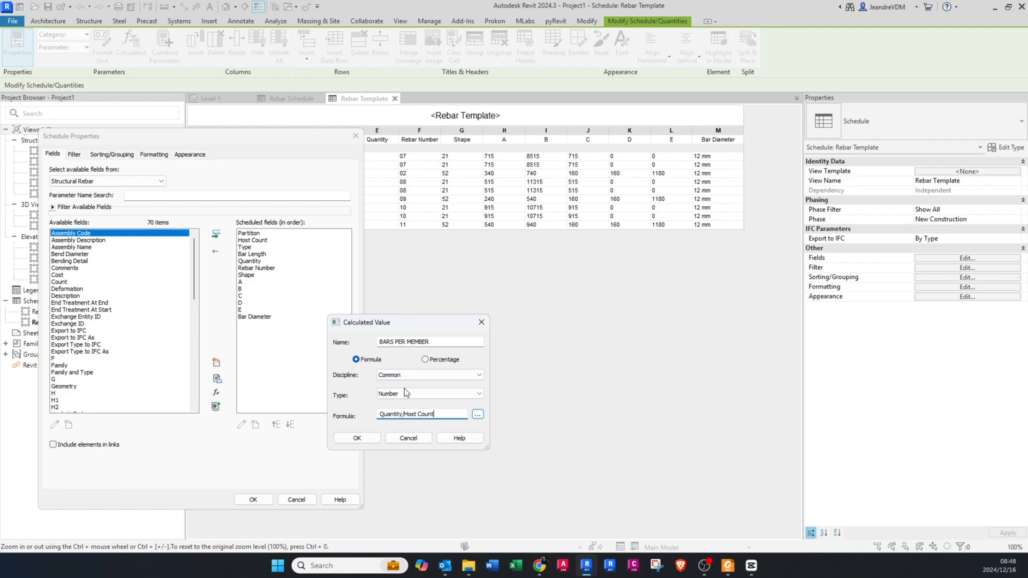
left_click(372, 437)
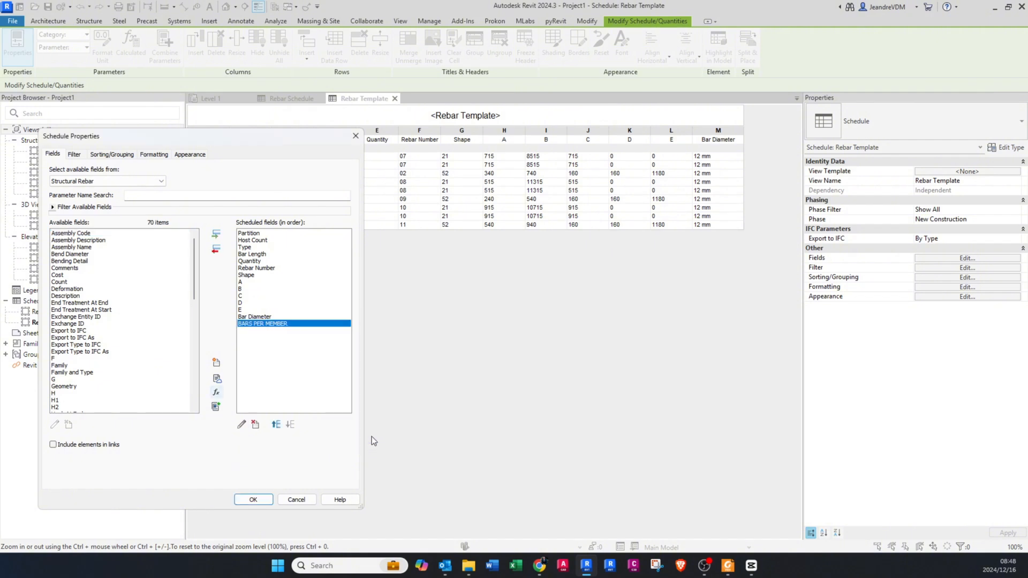
Move BARS PER MEMBER up the scheduled fields order so it sits directly after Type, ahead of Bar Length.
left_click(277, 426)
left_click(276, 425)
left_click(277, 425)
left_click(277, 425)
left_click(276, 424)
left_click(276, 425)
left_click(276, 425)
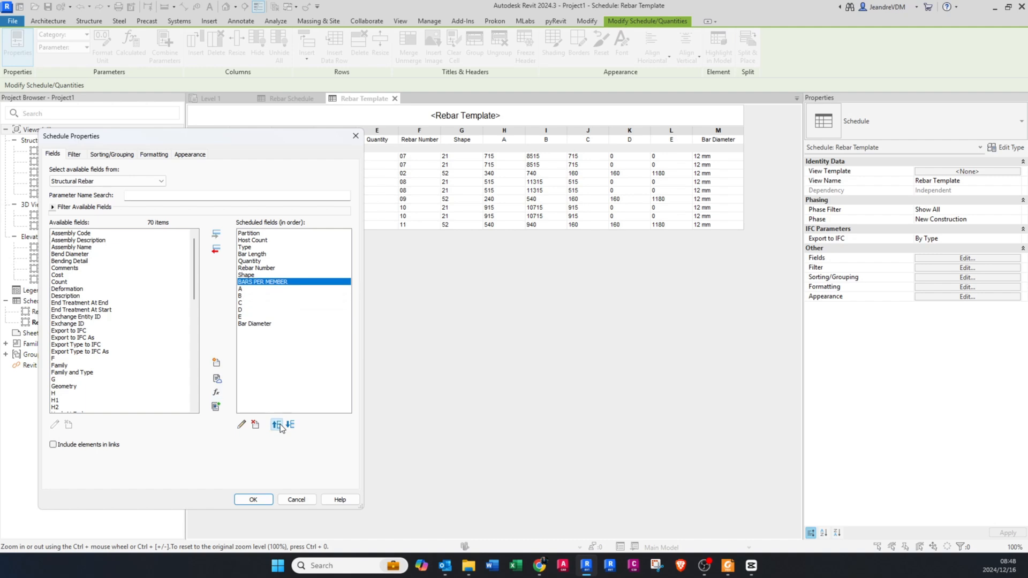
left_click(277, 425)
left_click(276, 424)
left_click(277, 424)
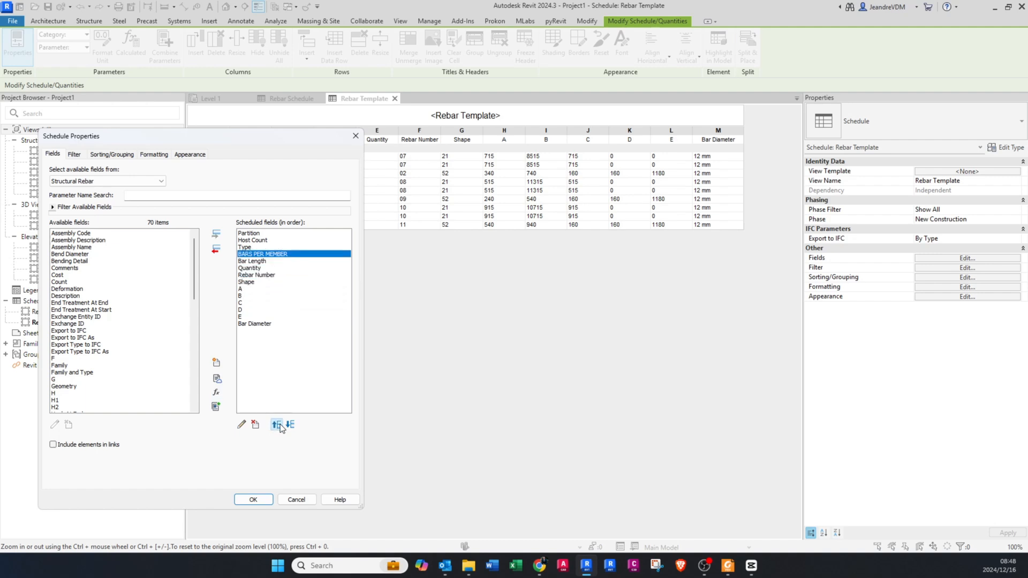
Move BARS PER MEMBER up to sit directly after Host Count in the scheduled fields order, and apply the change.
left_click(277, 424)
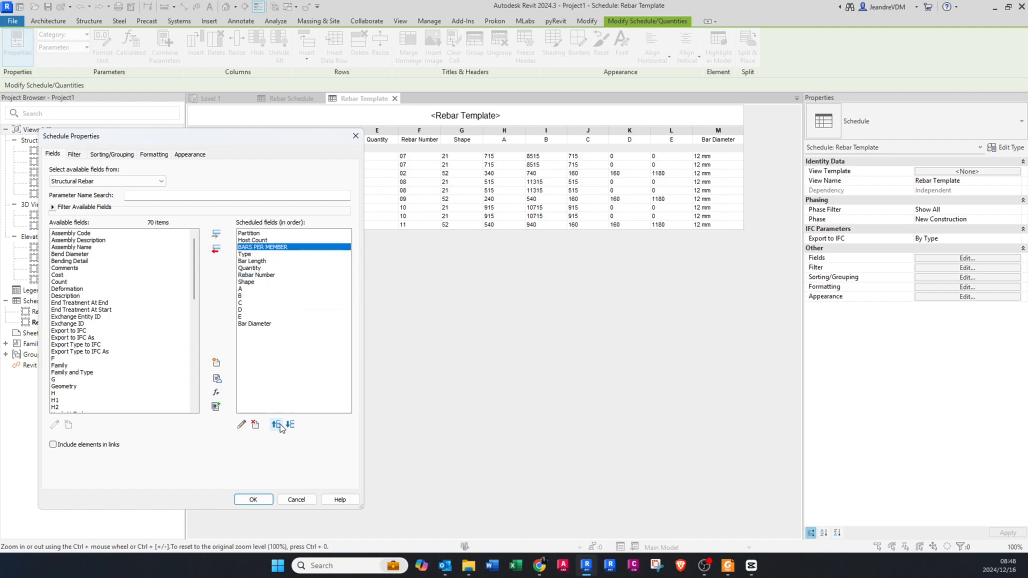
left_click(253, 499)
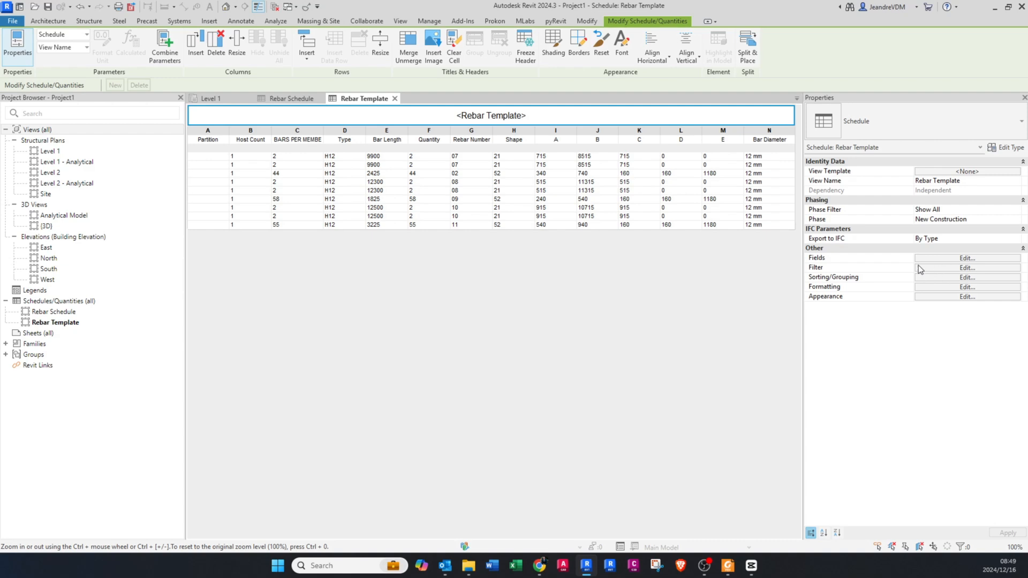
Start a new calculated value for the schedule named WEIGHT, with discipline Structural and type Mass.
left_click(946, 259)
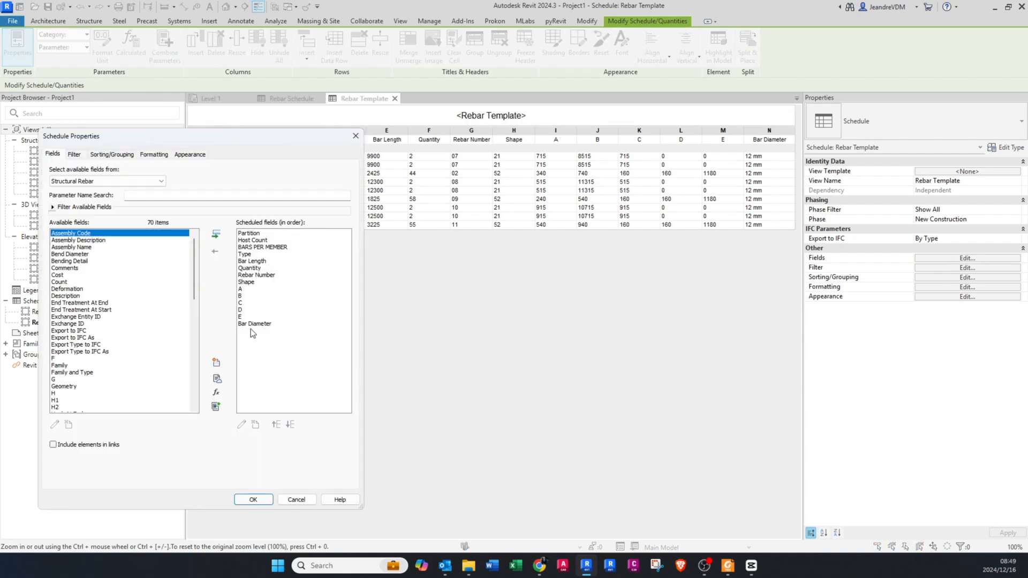
left_click(218, 393)
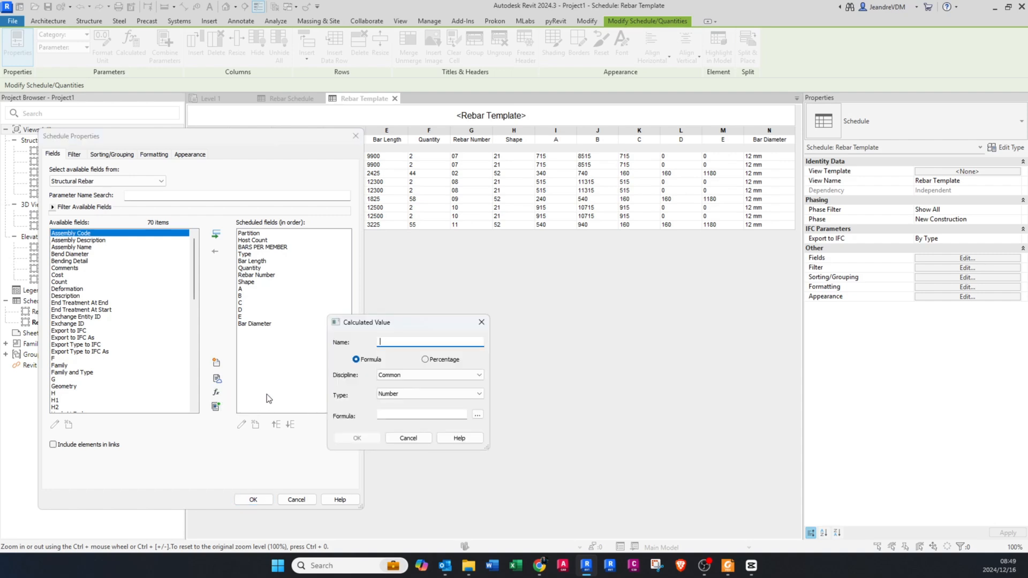
type("WEIGHT")
left_click(383, 377)
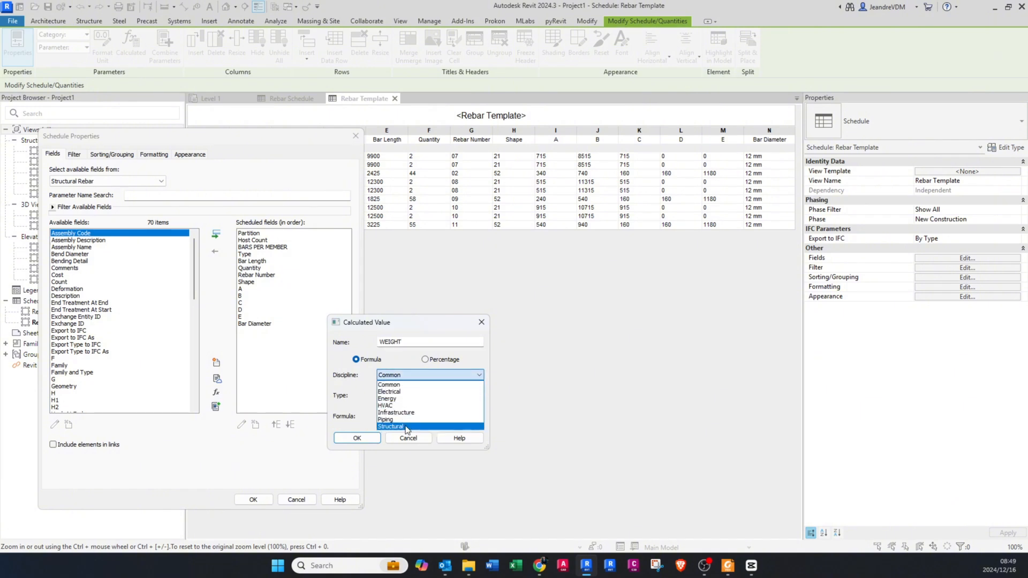
left_click(404, 427)
left_click(393, 393)
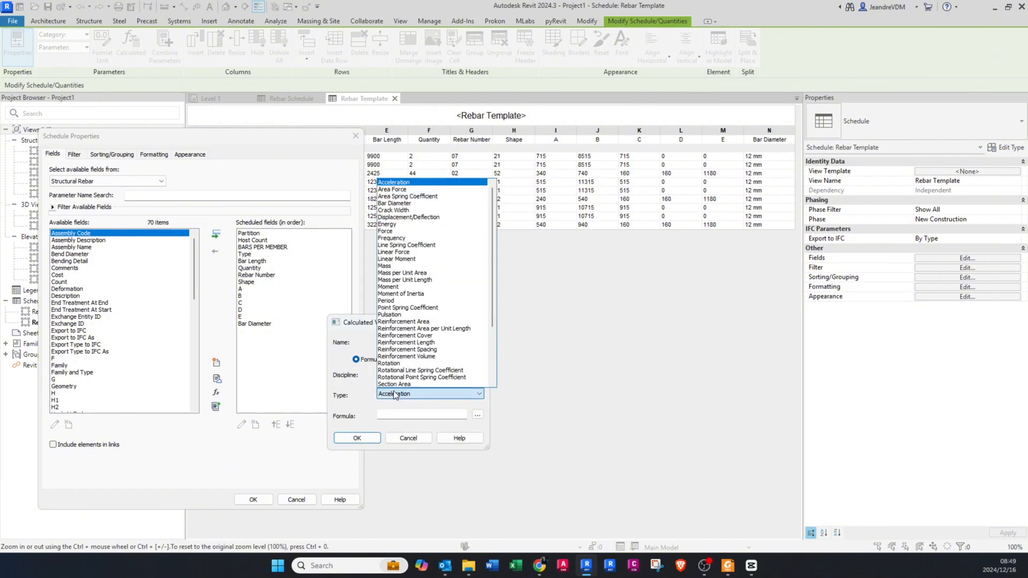
scroll(399, 360, "down", 3)
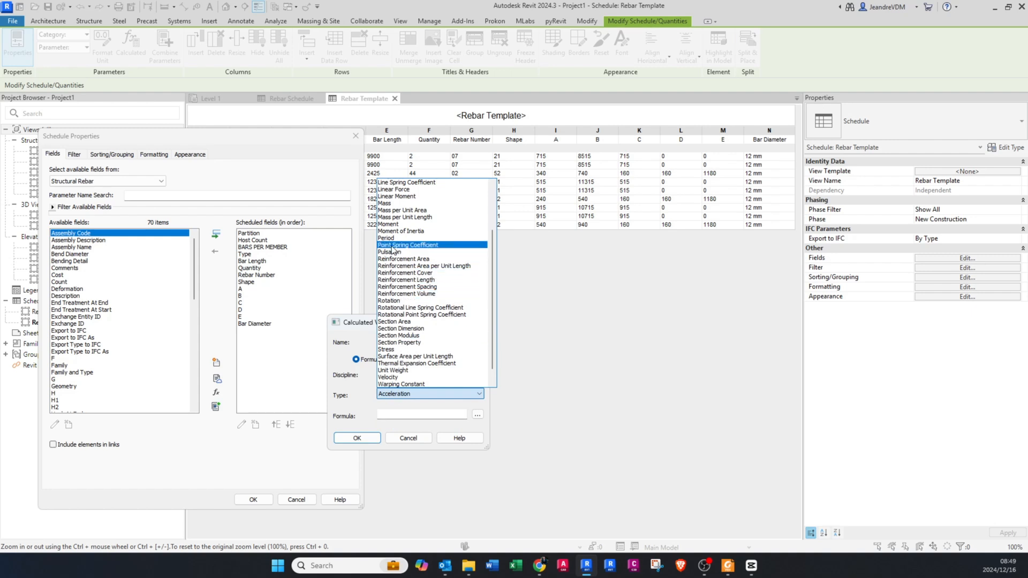
left_click(394, 204)
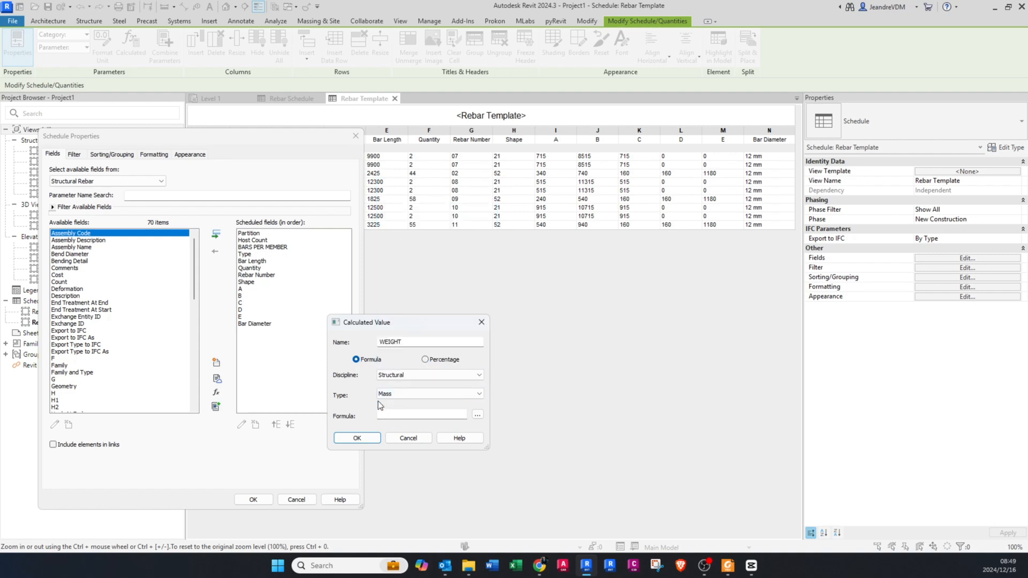
Enter the first part of the WEIGHT formula as (Bar Diameter^2/162.28*10^6)*( using the Bar Diameter field.
left_click(393, 414)
type("(")
left_click(477, 415)
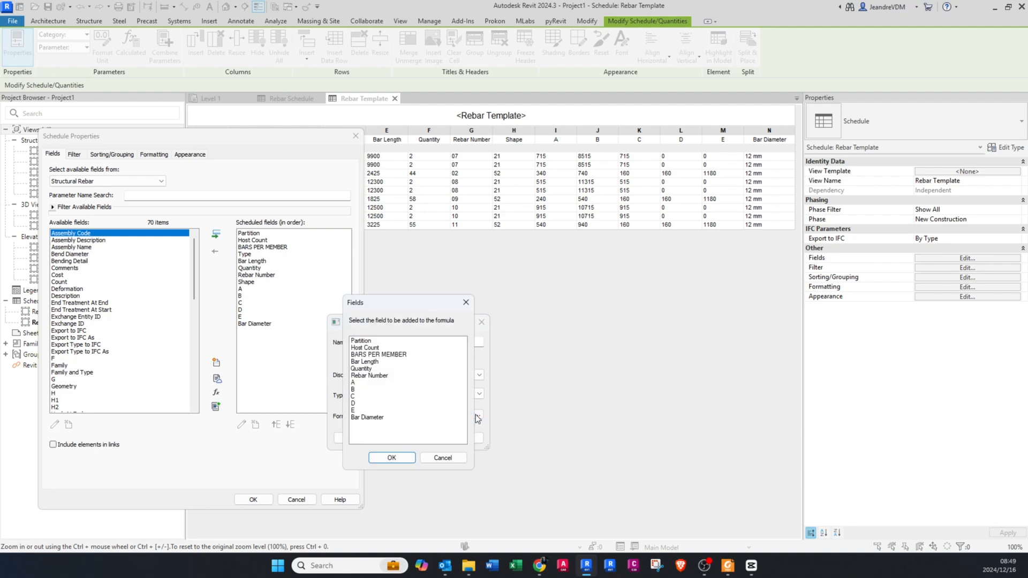
left_click(368, 419)
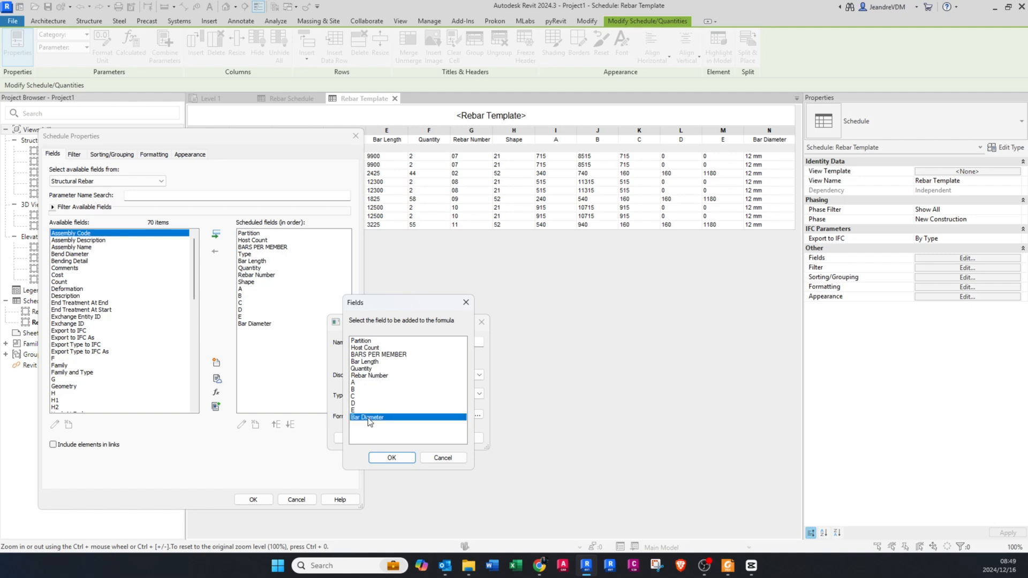
left_click(391, 458)
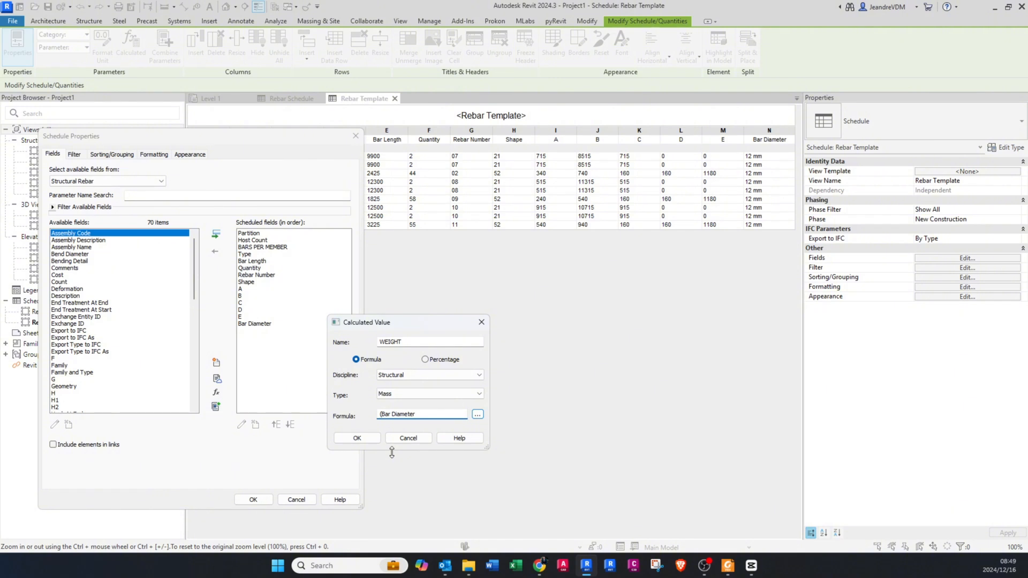
type("^")
type("2")
type("/162.28")
type("*10^6)*(")
Complete the WEIGHT formula with Bar Length*Quantity), add the field to the schedule and check its column.
left_click(478, 415)
left_click(369, 362)
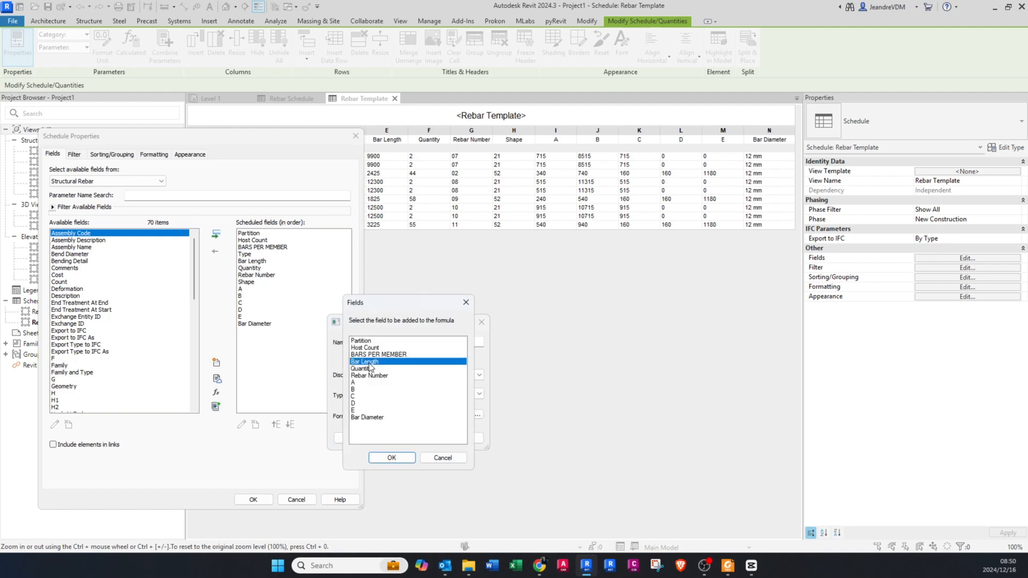
left_click(391, 458)
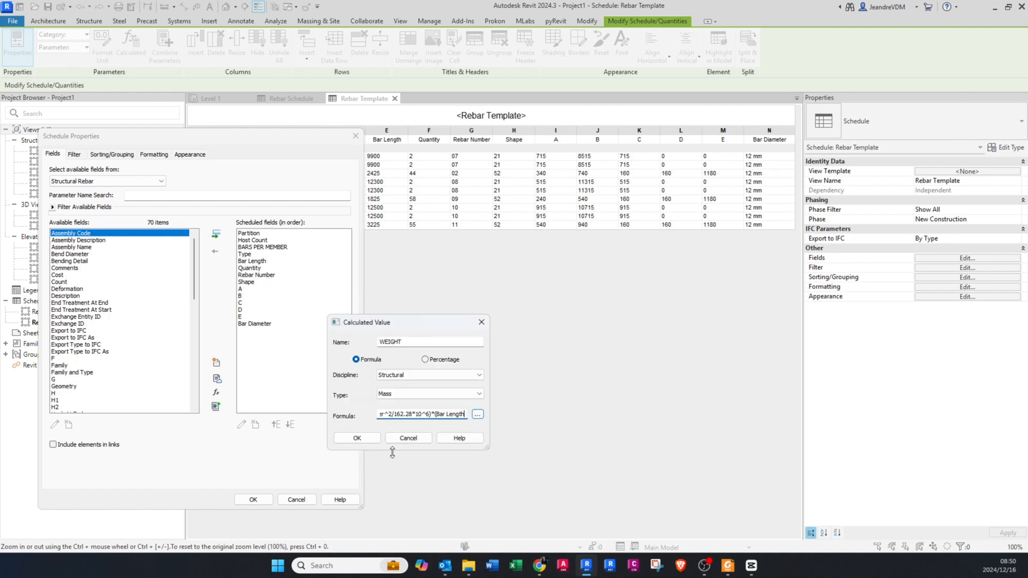
type("*")
left_click(477, 416)
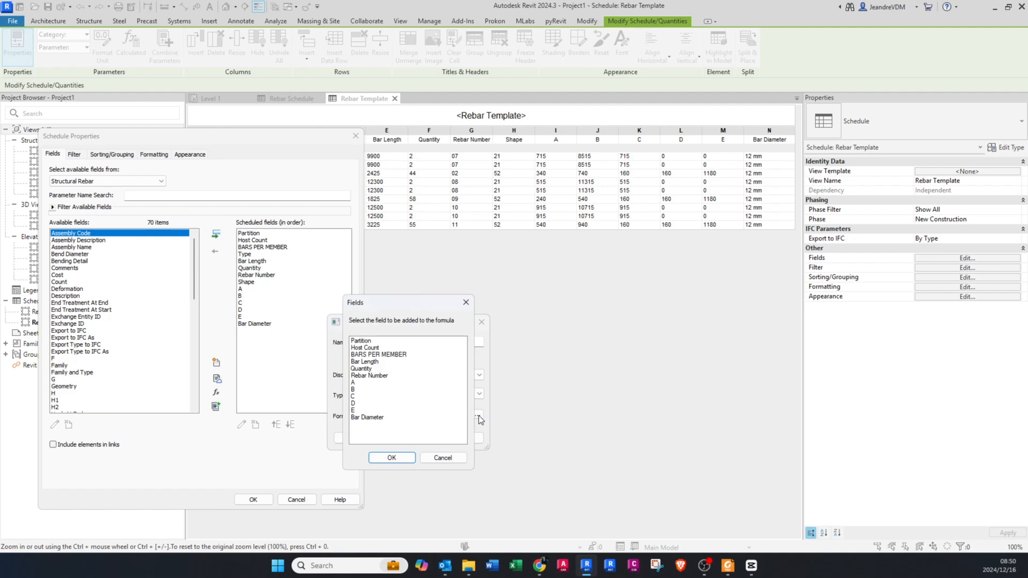
left_click(382, 369)
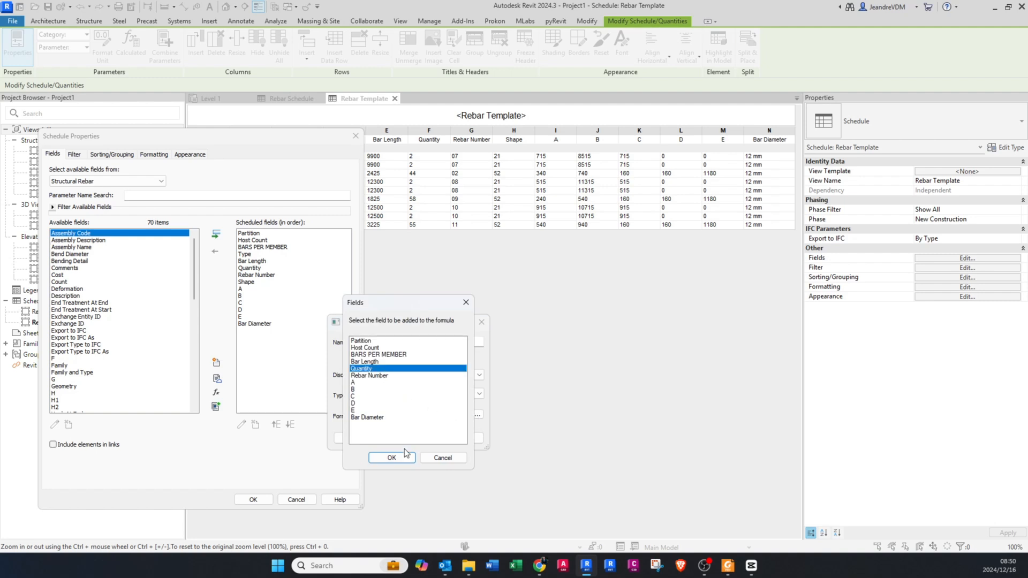
left_click(404, 457)
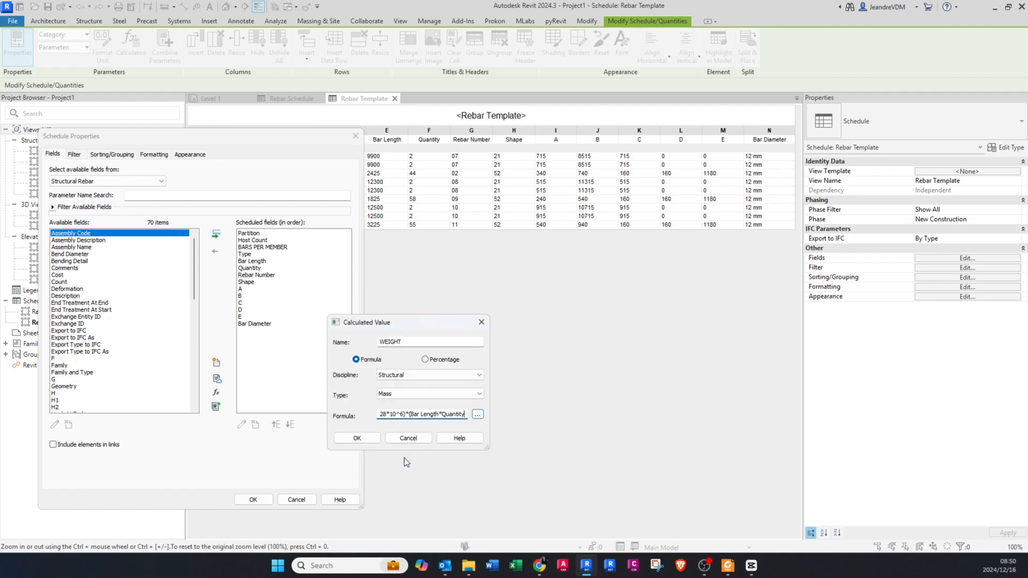
type(")")
left_click(357, 438)
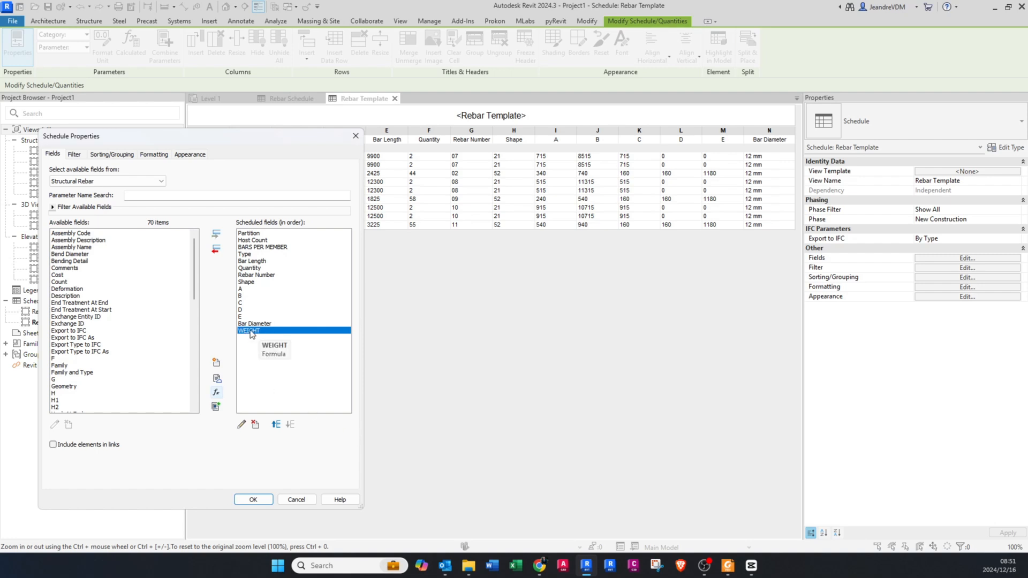
left_click(260, 501)
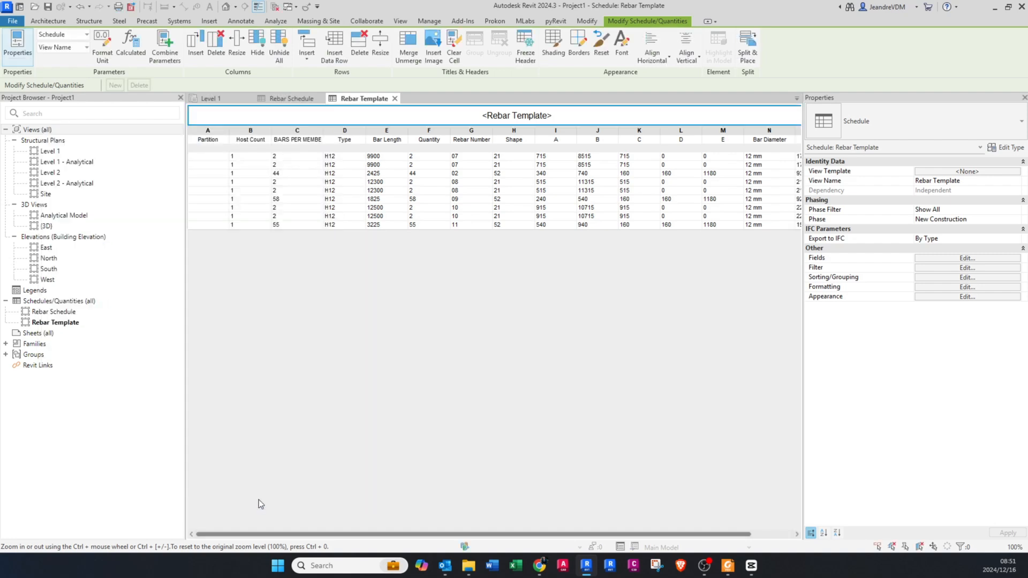
left_click_drag(507, 538, 552, 538)
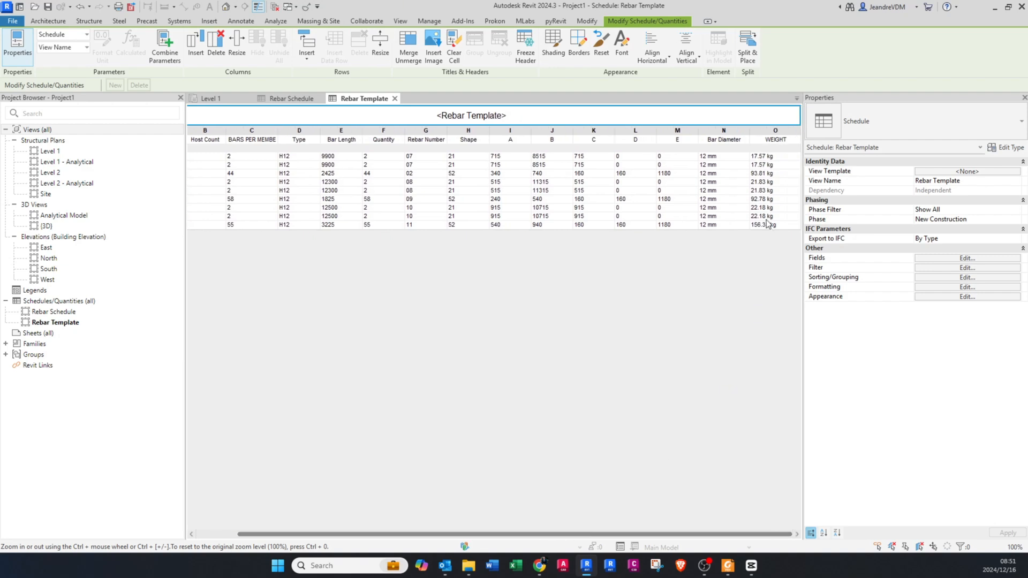
left_click_drag(712, 532, 645, 539)
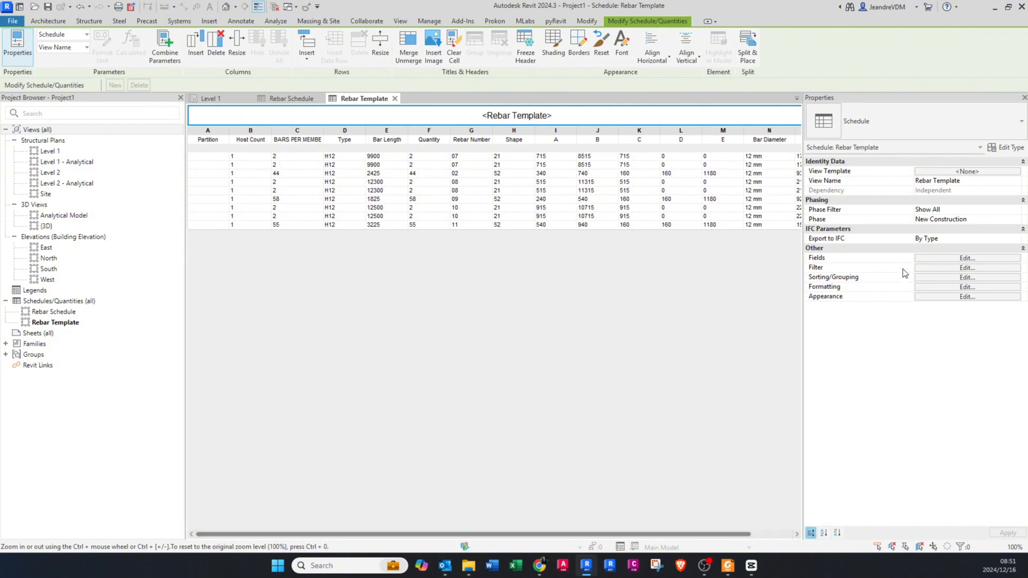
Review the schedule's filter, sorting, formatting and appearance settings, and mark the Partition field as hidden.
left_click(956, 258)
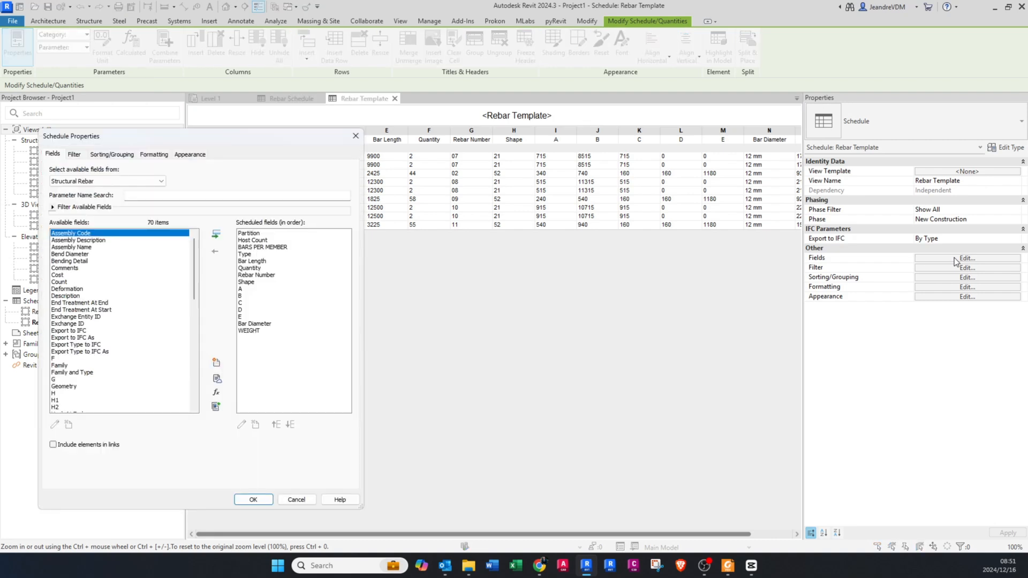
left_click(75, 154)
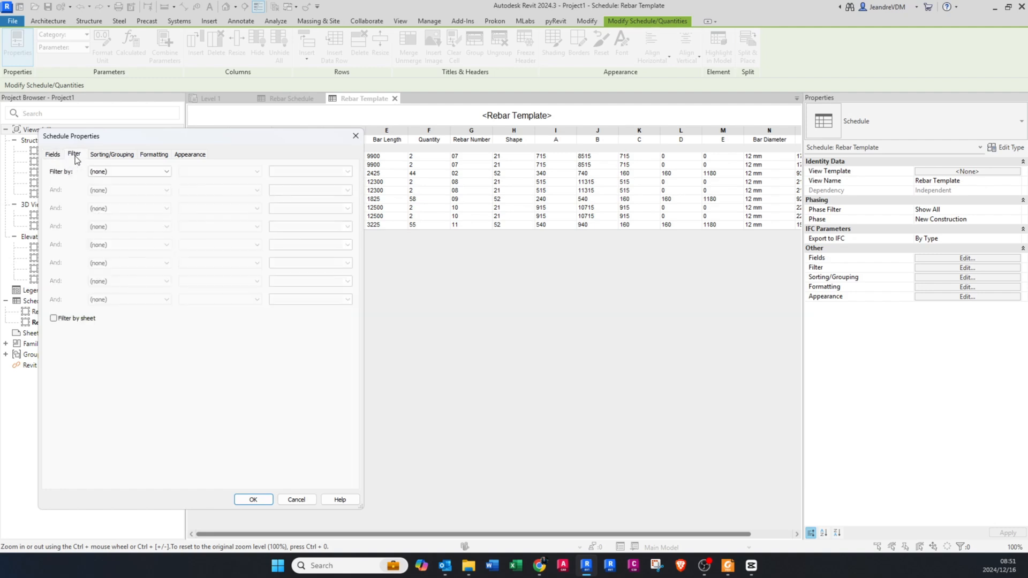
left_click(102, 155)
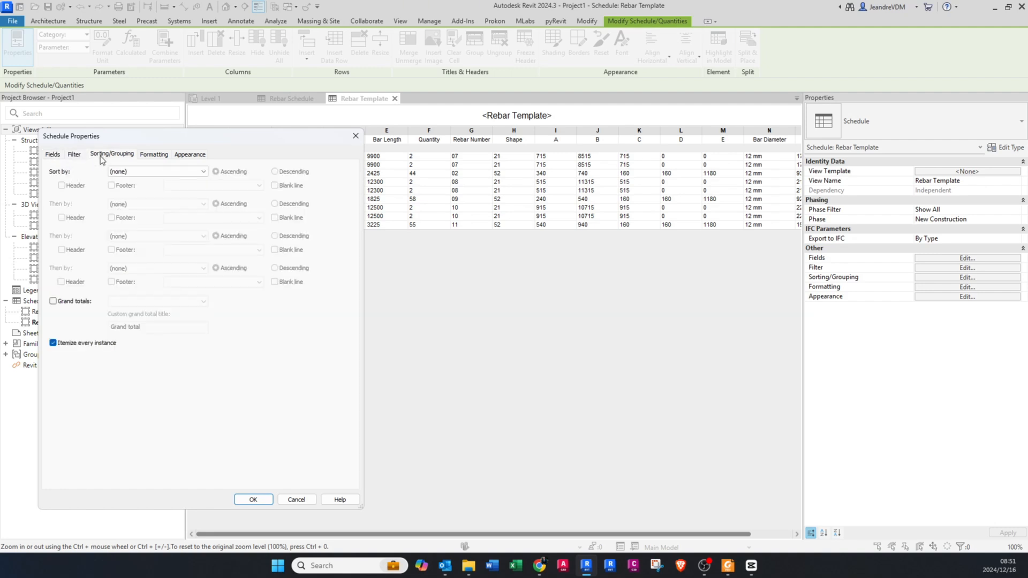
left_click(147, 156)
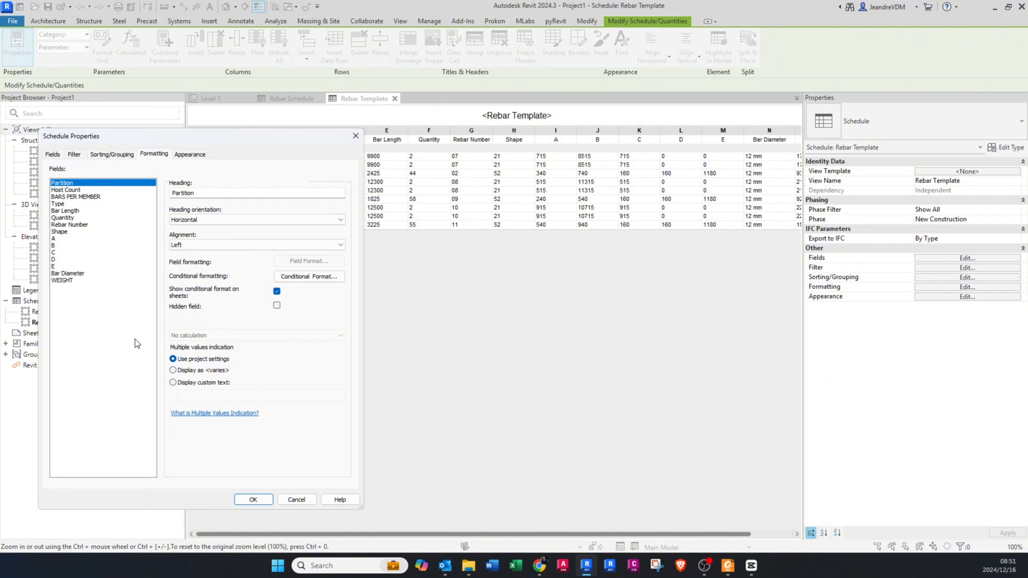
left_click(187, 155)
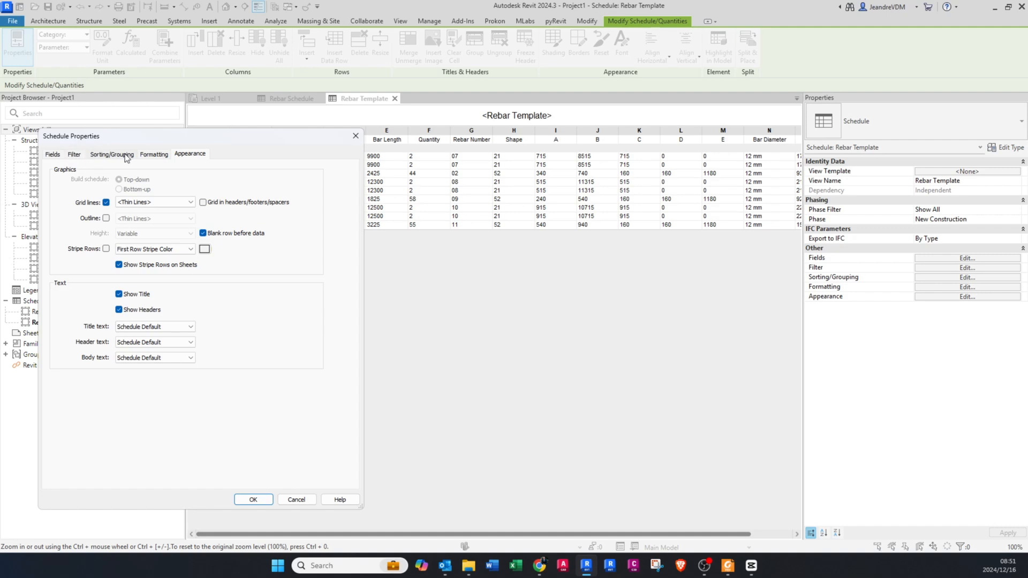
left_click(151, 156)
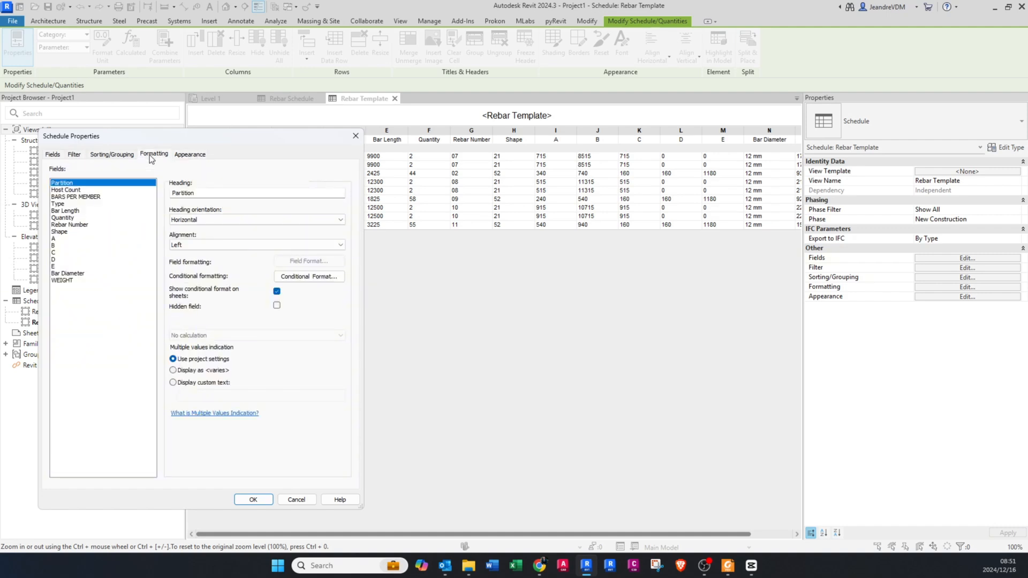
left_click(277, 306)
Set the alignment of the Host Count and BARS PER MEMBER fields to Center in the schedule formatting.
left_click(73, 191)
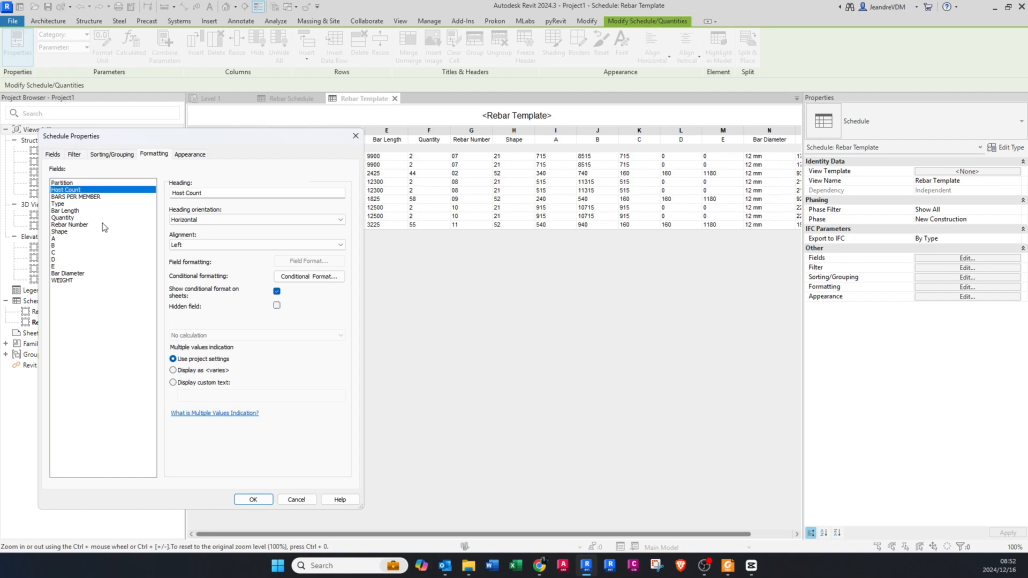
left_click(190, 244)
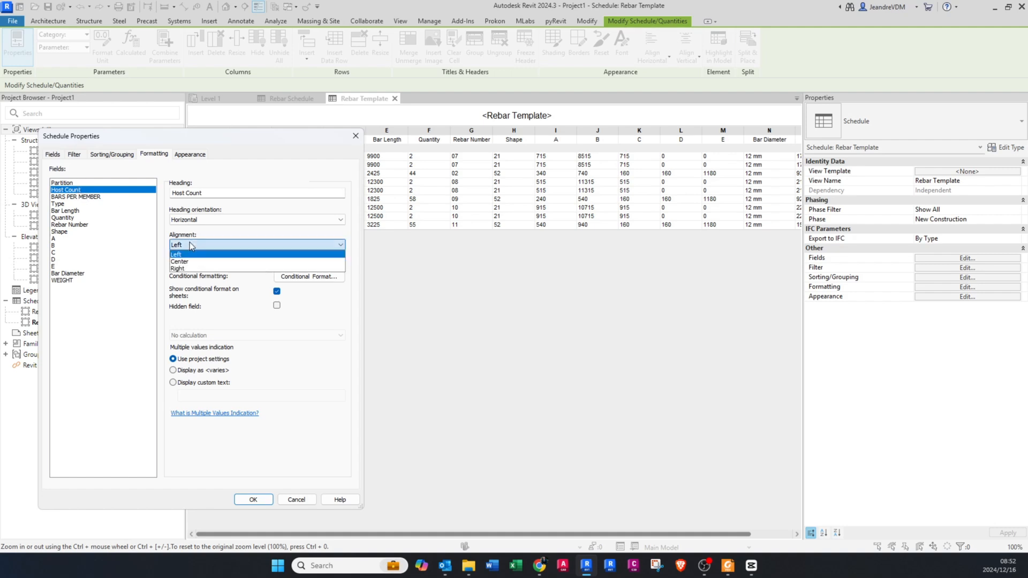
left_click(195, 262)
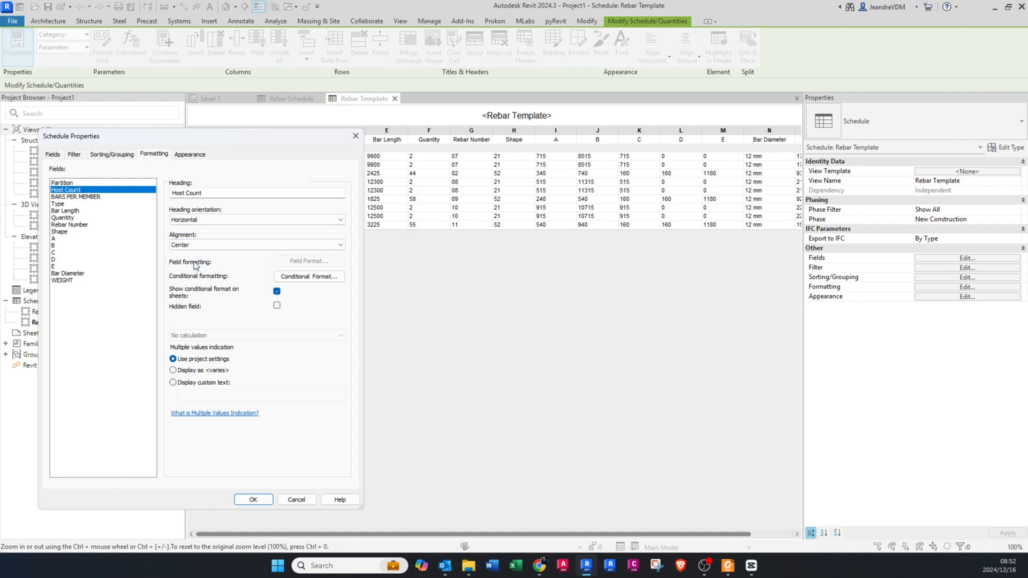
left_click(77, 197)
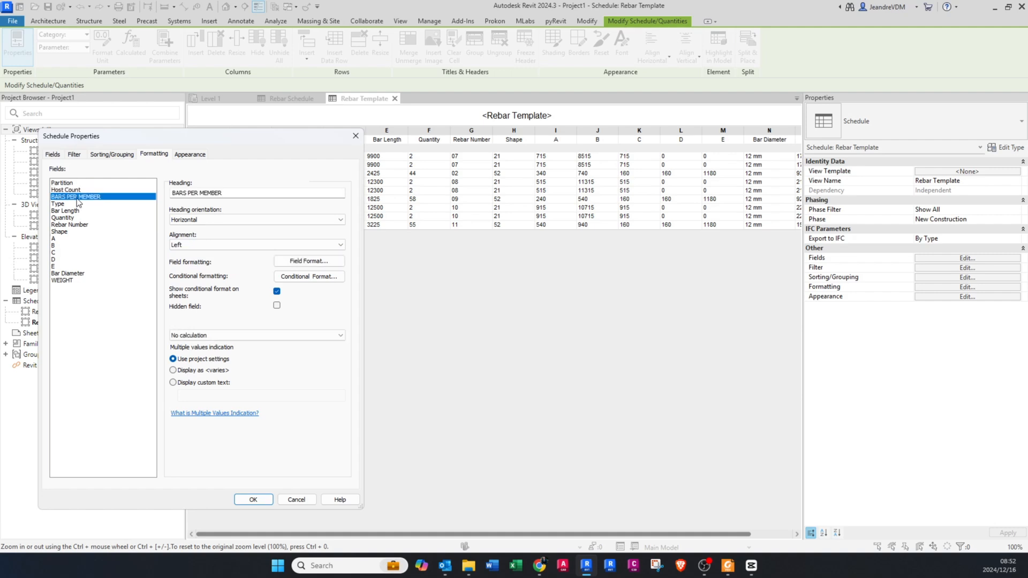
left_click(188, 245)
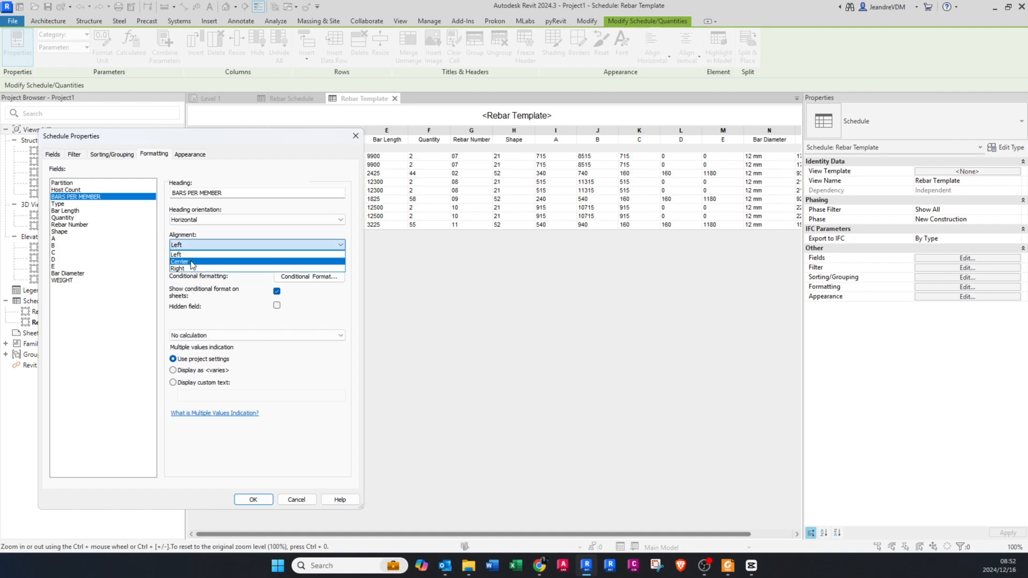
left_click(190, 262)
Set the alignment of the Type and Bar Length fields to Center in the schedule formatting.
left_click(79, 204)
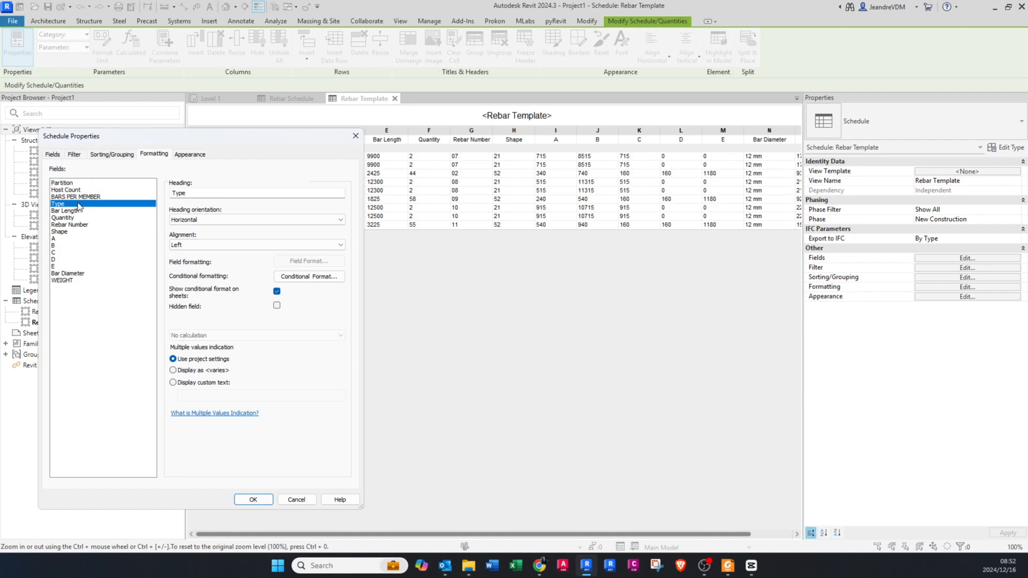
left_click(189, 245)
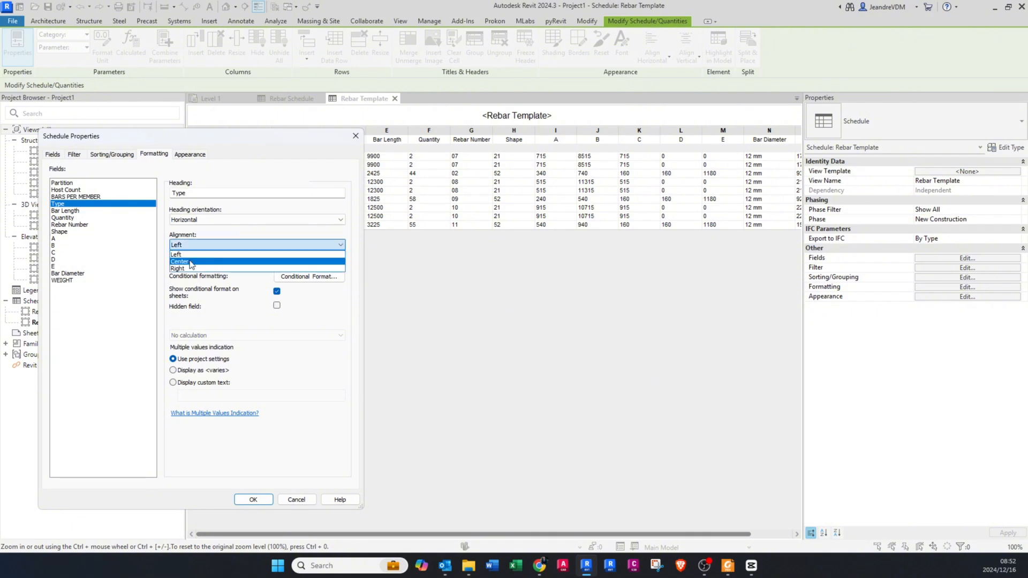
left_click(191, 262)
left_click(65, 211)
left_click(189, 245)
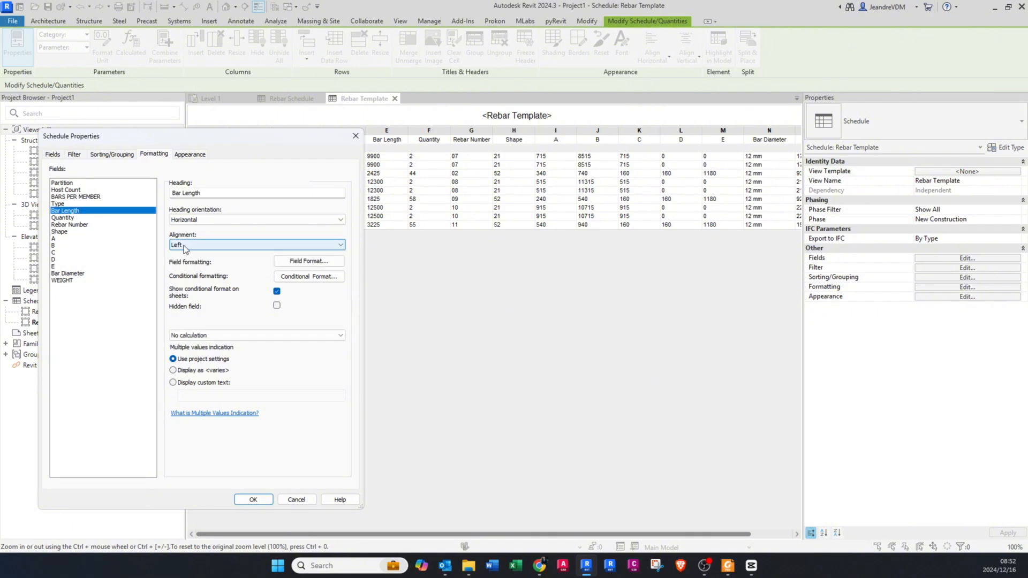
left_click(188, 263)
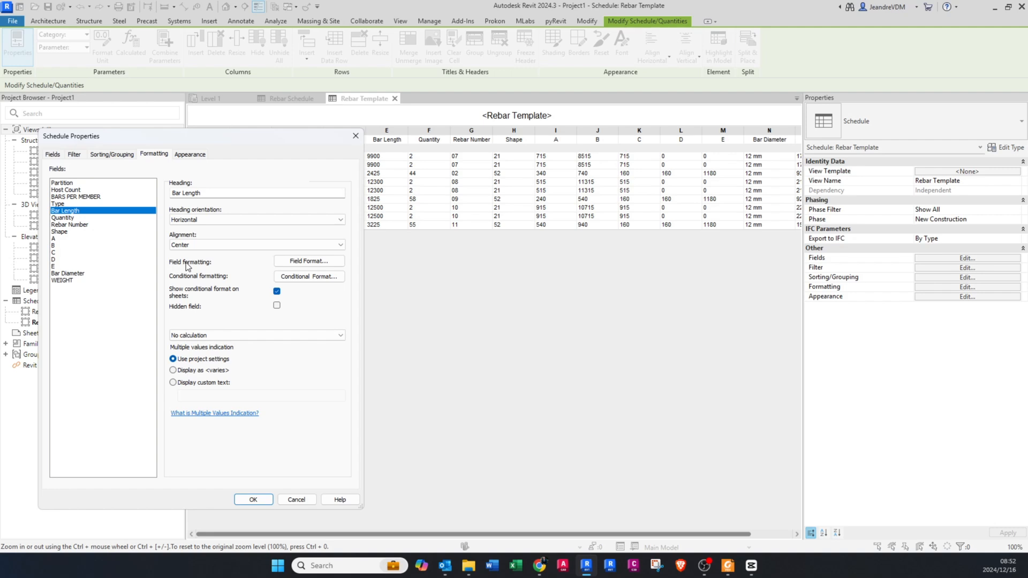
Set the alignment of the Quantity, Rebar Number and Shape fields to Center in the schedule formatting.
left_click(92, 218)
left_click(203, 247)
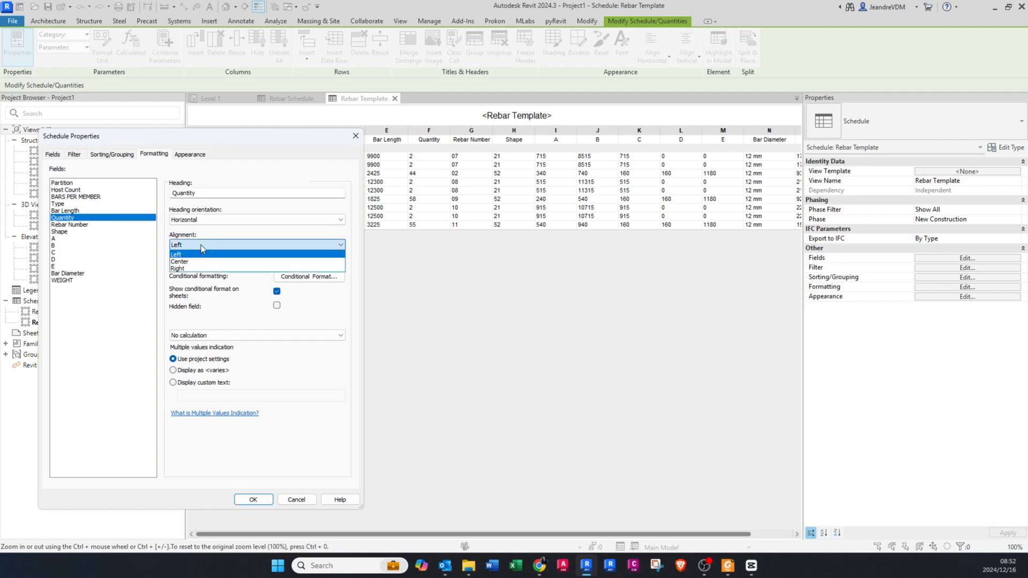
left_click(197, 263)
left_click(66, 225)
left_click(194, 246)
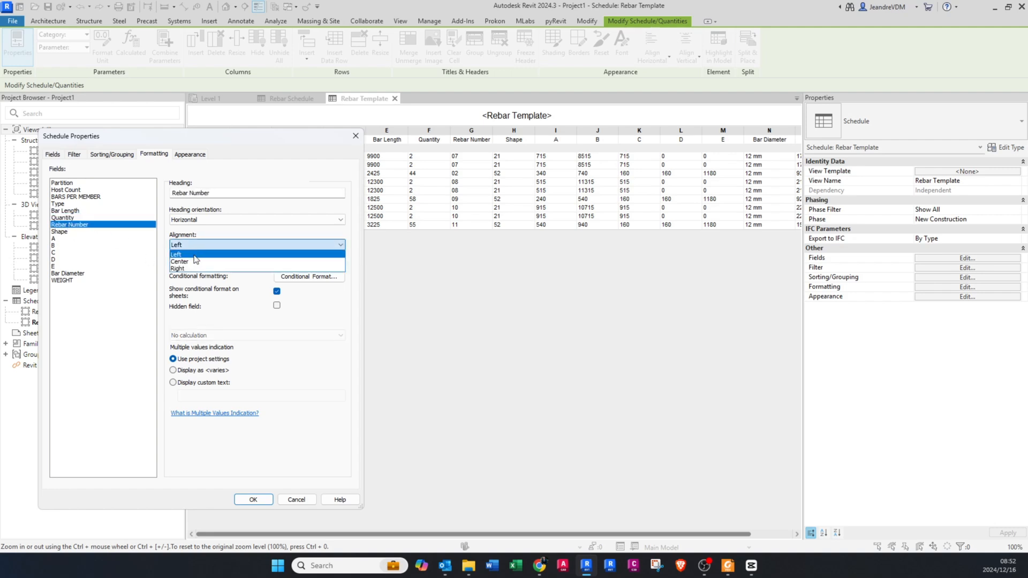
left_click(196, 261)
left_click(79, 232)
left_click(214, 245)
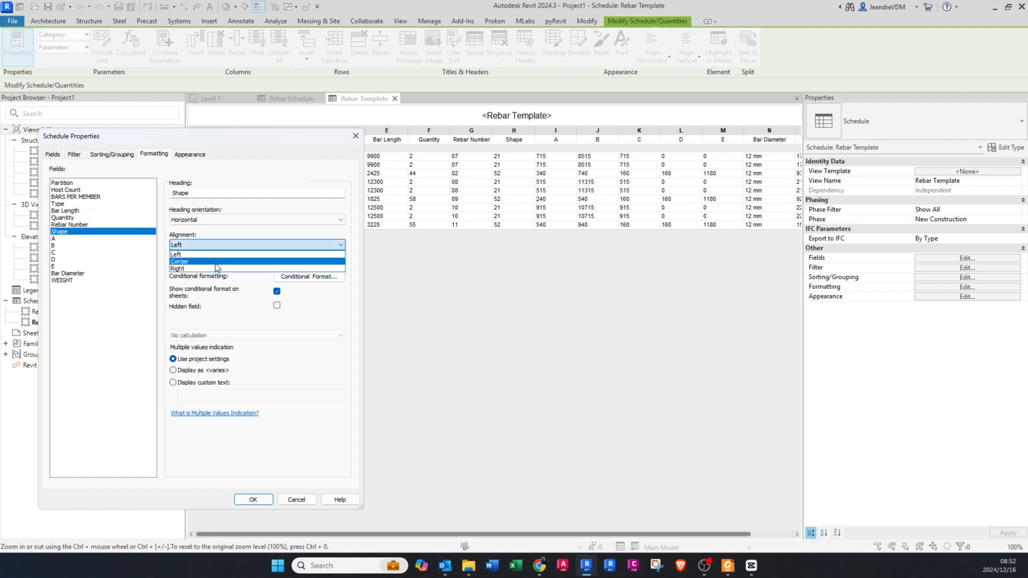
left_click(216, 262)
Set the alignment of all fields from A through WEIGHT to Center together.
left_click(60, 239)
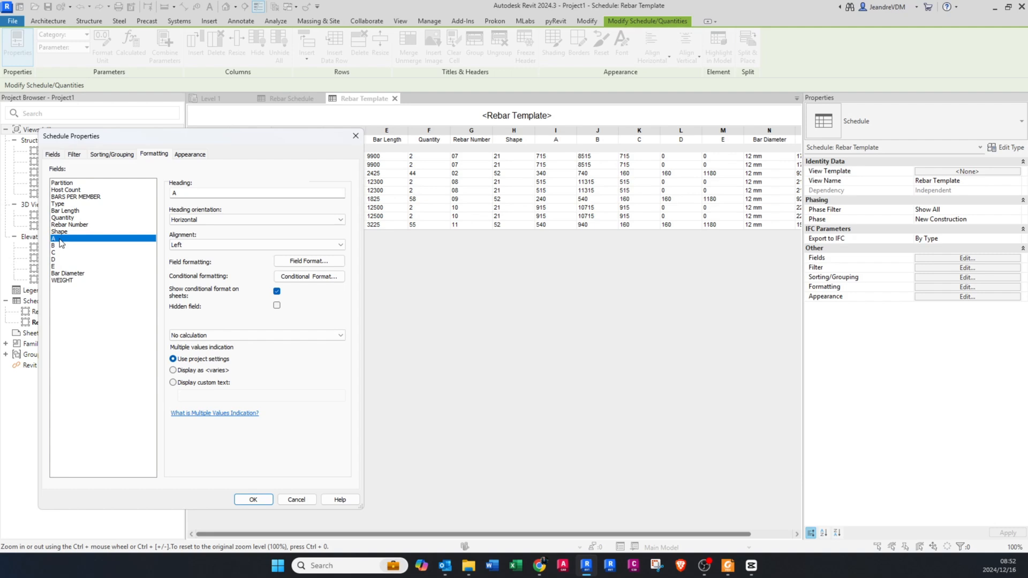
left_click(67, 280, "shift")
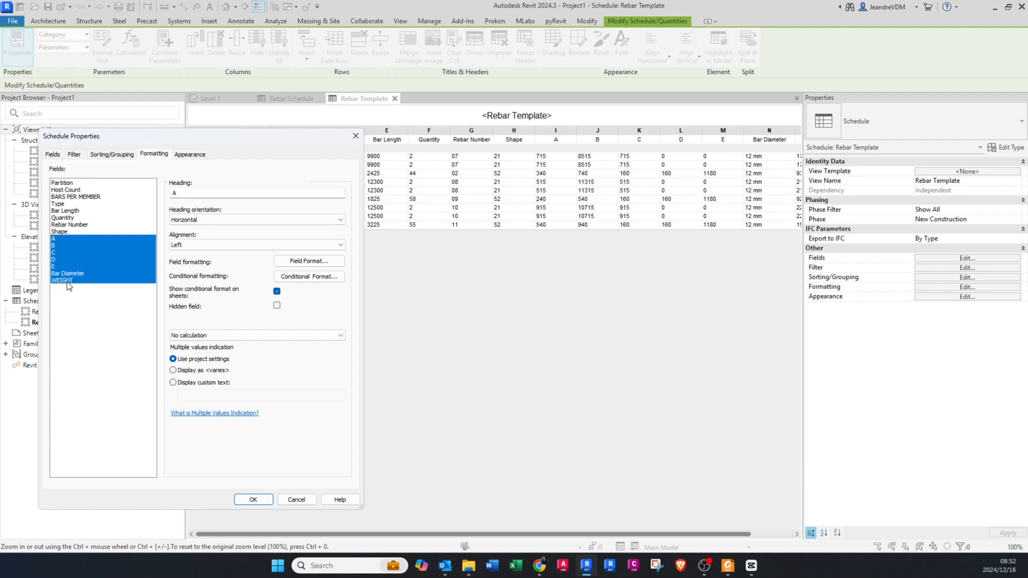
left_click(212, 242)
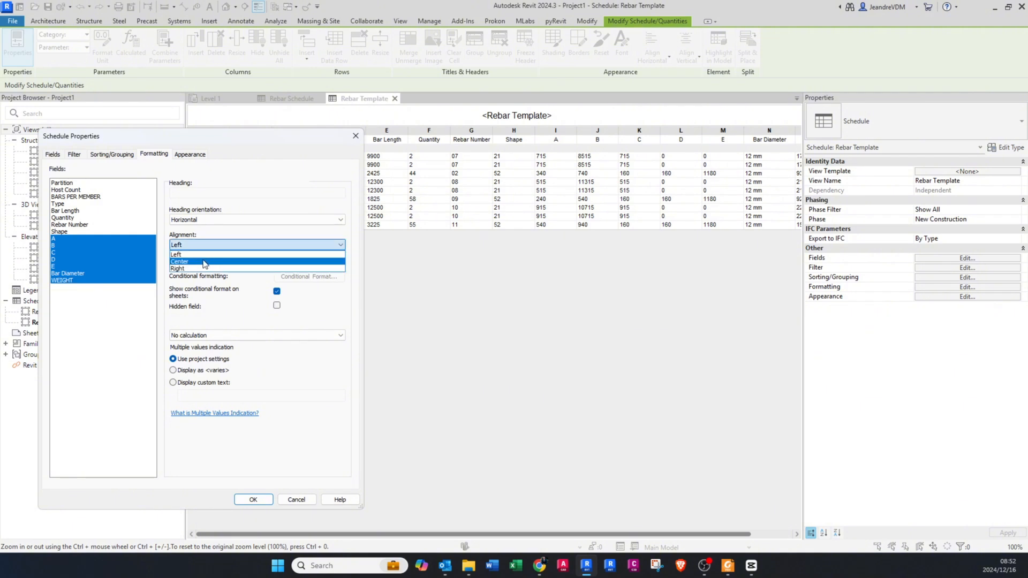
left_click(185, 259)
Mark the Bar Diameter field as hidden and apply the schedule formatting.
left_click(75, 239)
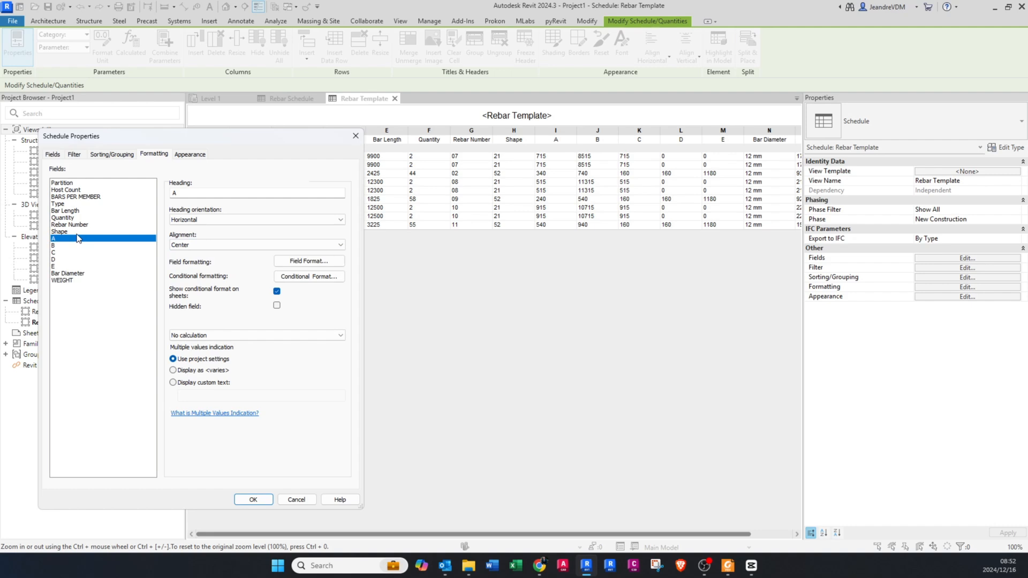
left_click(71, 273)
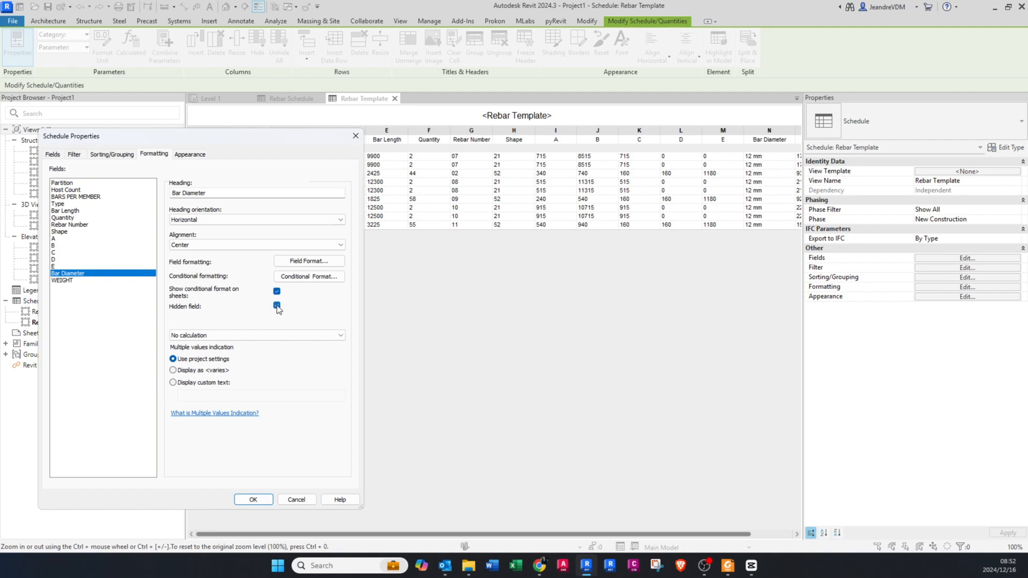
left_click(256, 499)
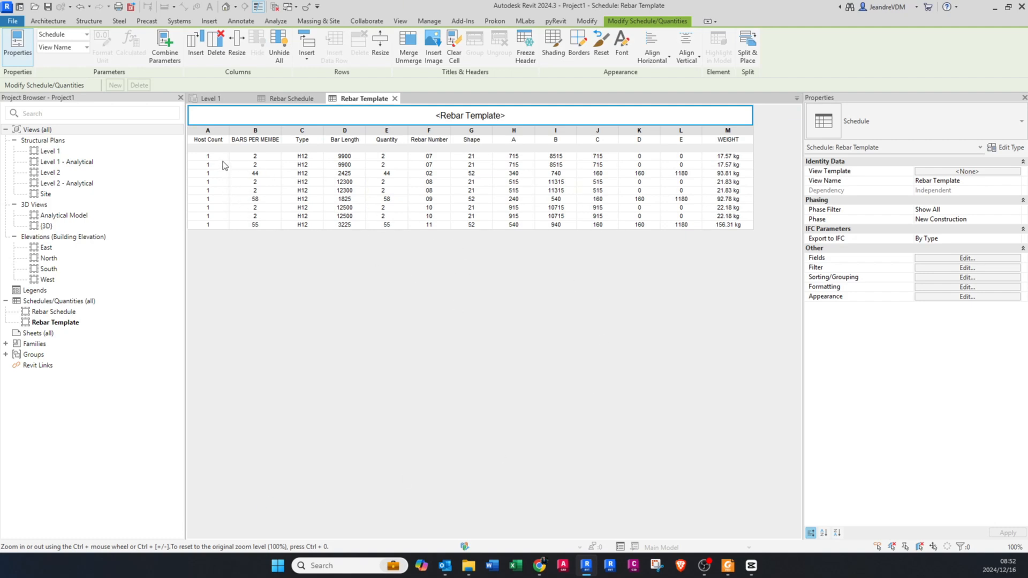
Reopen the schedule's formatting settings and change the Host Count field's heading to "No.".
left_click(964, 258)
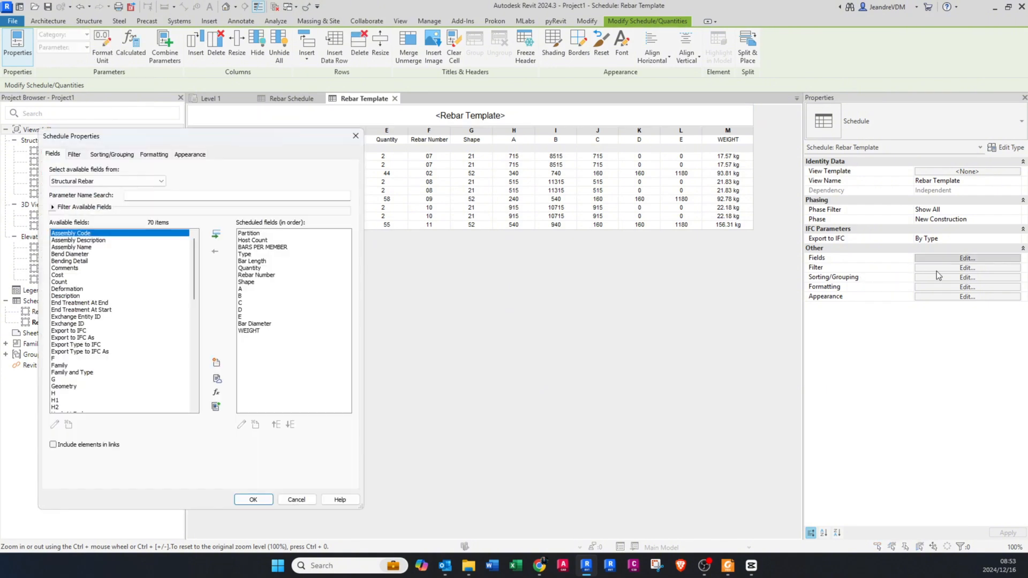
left_click(154, 155)
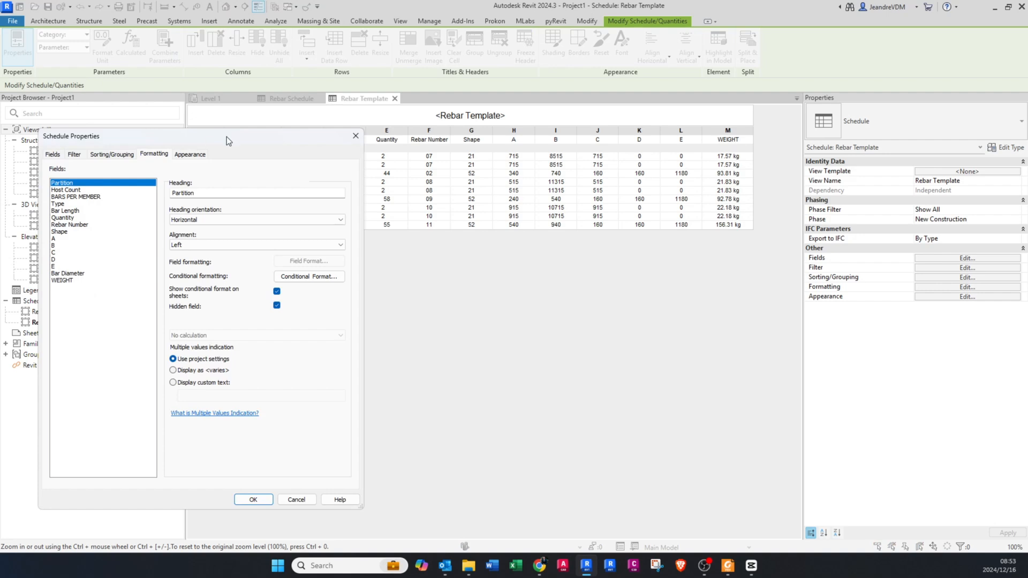
left_click_drag(227, 136, 336, 173)
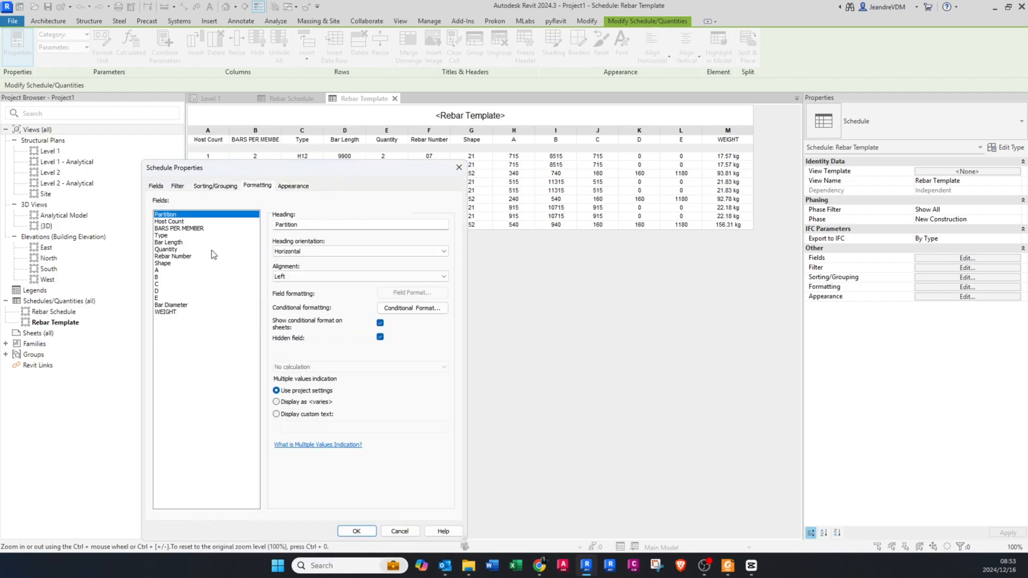
left_click(180, 222)
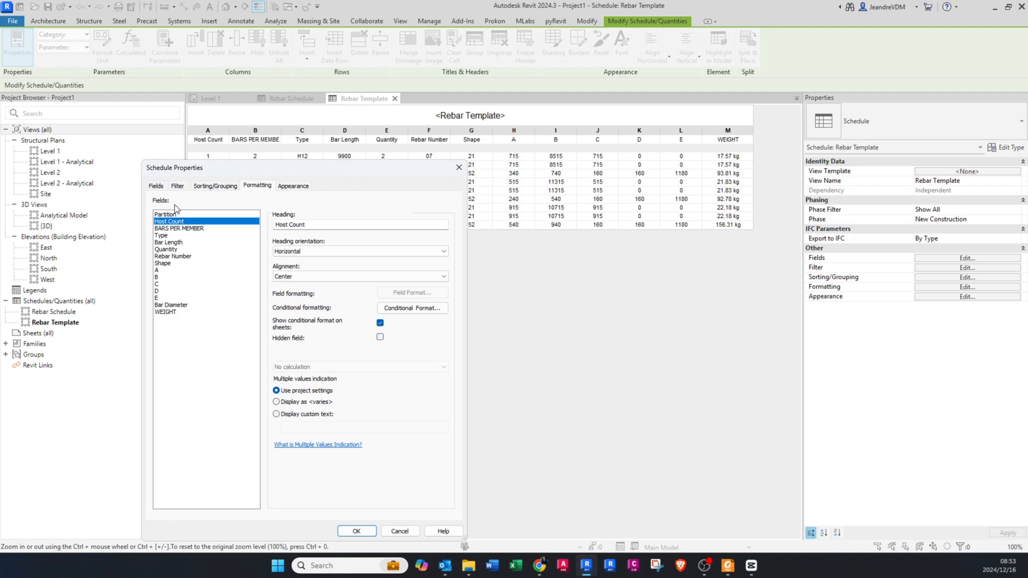
left_click(314, 224)
key("ctrl+a")
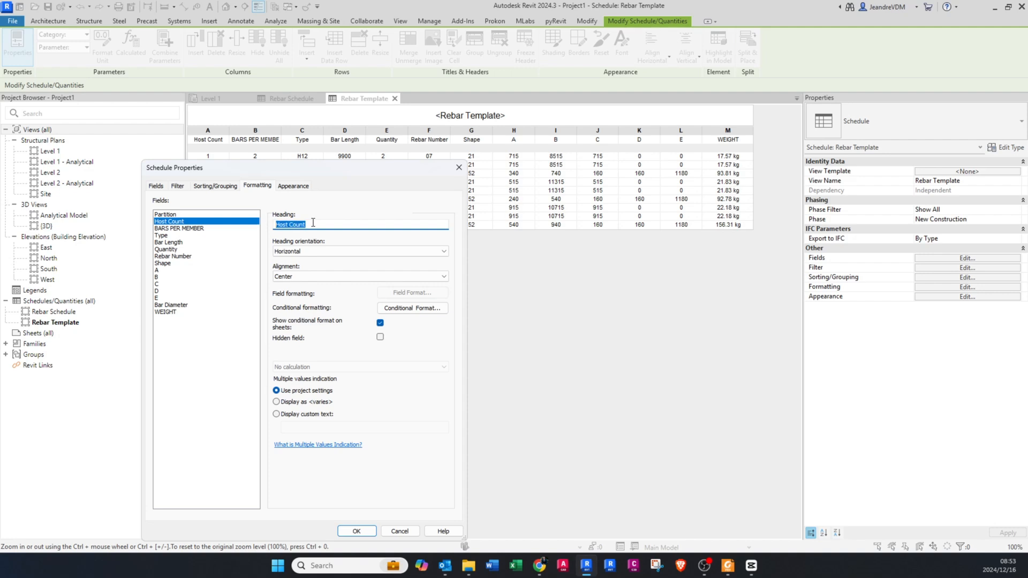
type("No.")
Change the Type field's heading to "Dia.".
left_click(172, 235)
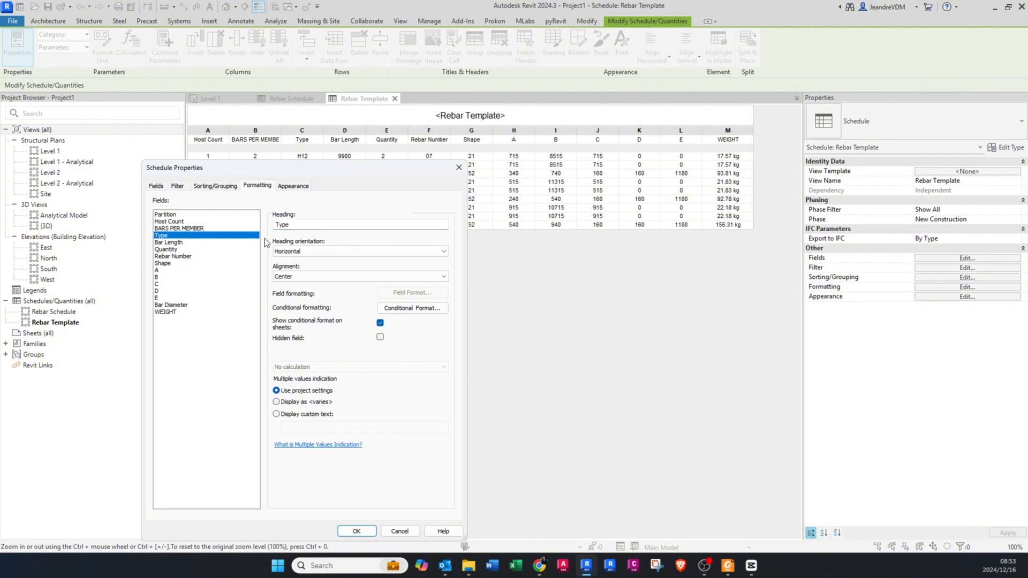
double_click(312, 225)
type("Dia.")
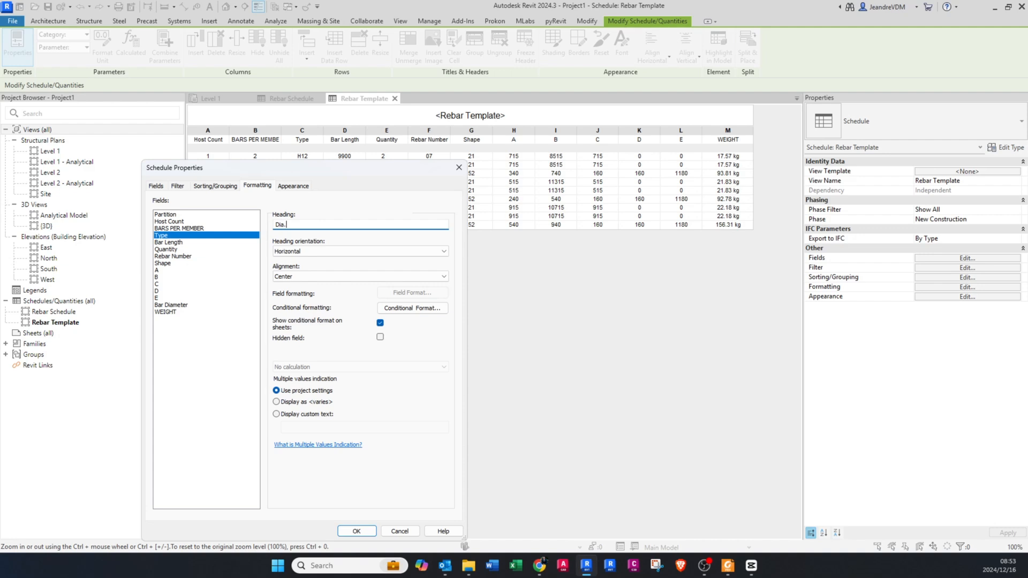
Shorten the Bar Length field's heading to "Length".
left_click(207, 243)
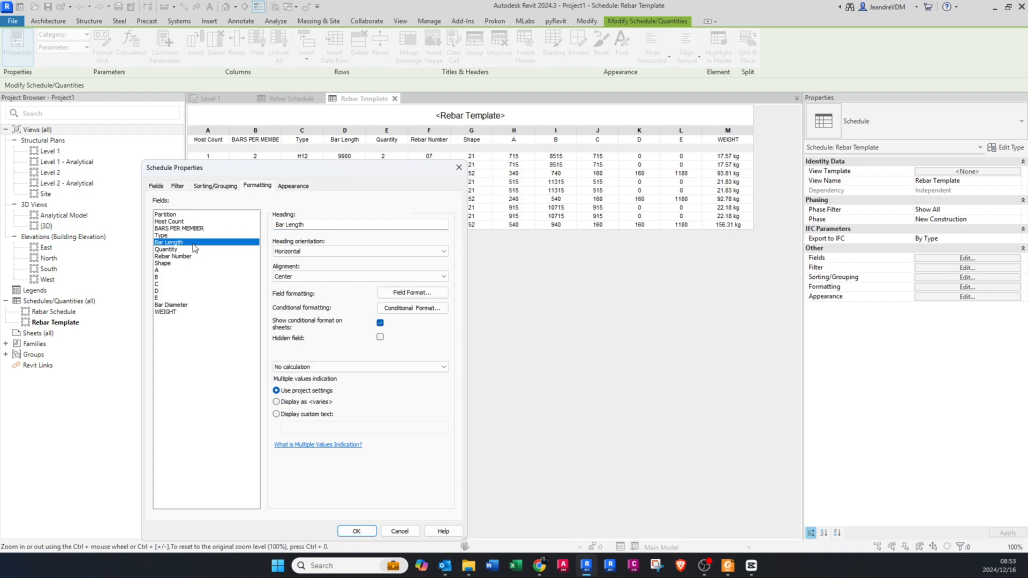
left_click(308, 224)
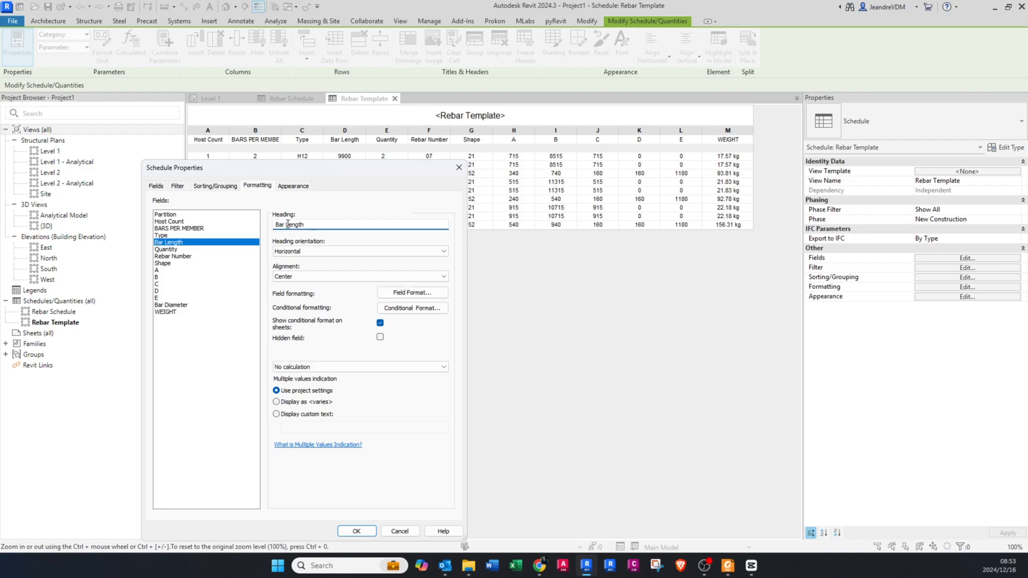
double_click(288, 225)
key("BackSpace")
Change the Quantity field's heading to "TOTAL No." and the Rebar Number field's heading to "MARK".
left_click(211, 250)
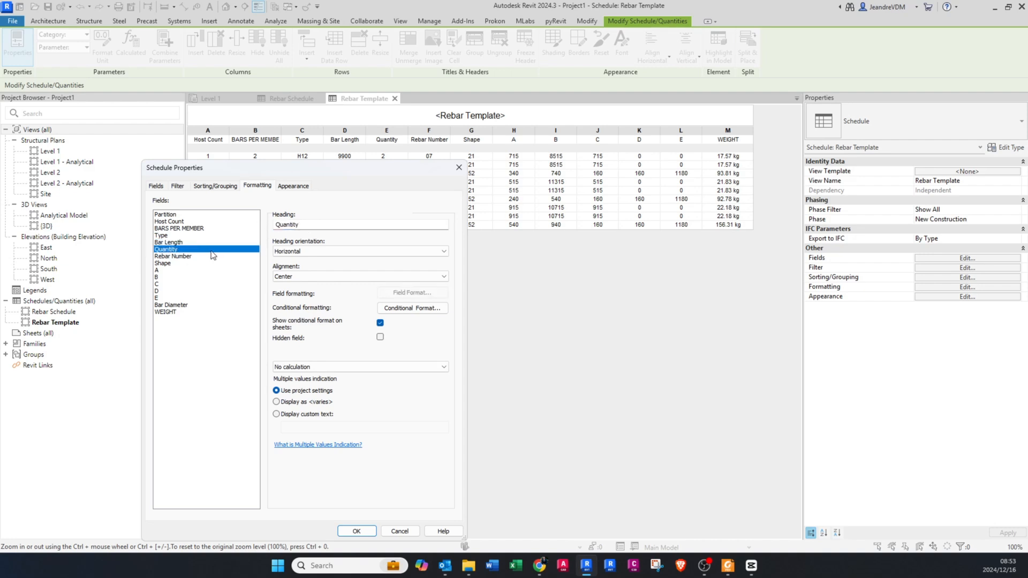
double_click(328, 224)
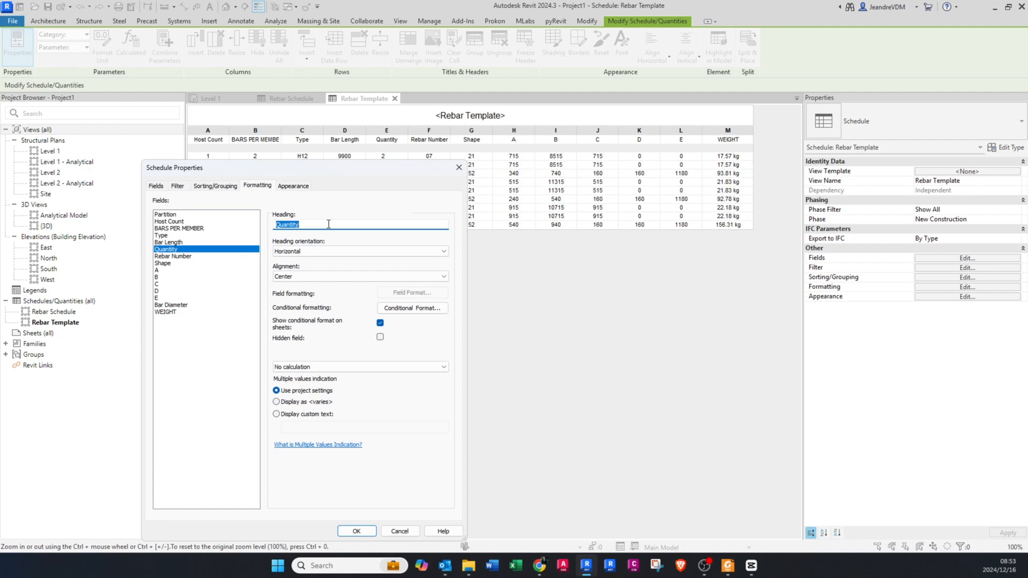
type("TOTAL No.")
left_click(174, 257)
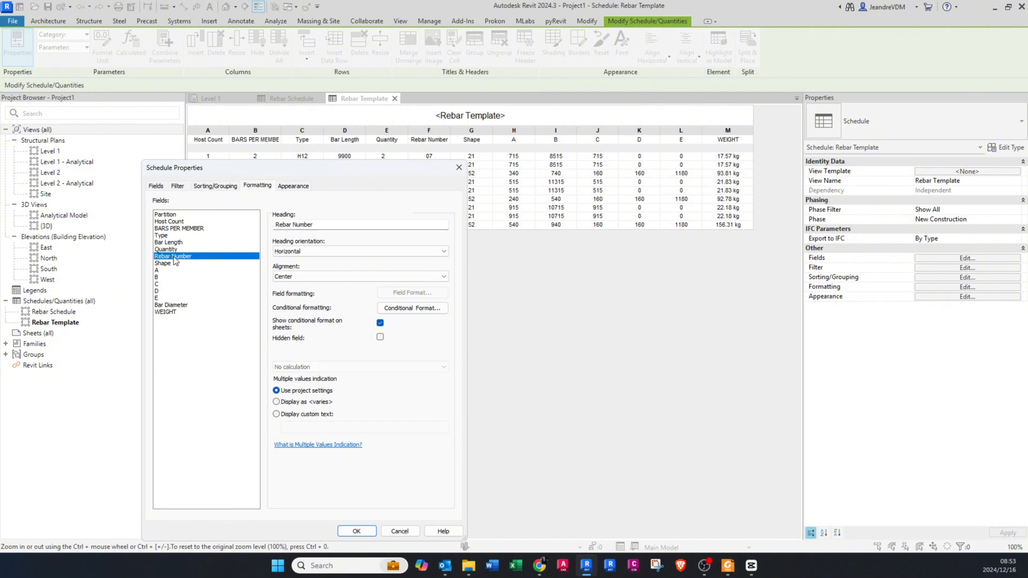
double_click(329, 224)
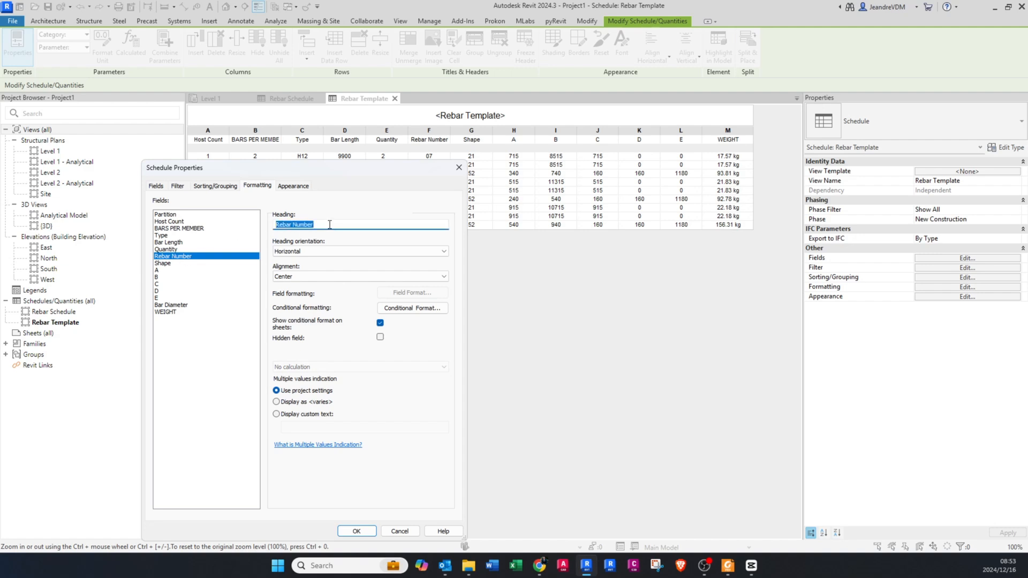
type("MARK")
Change the Shape field's heading to "CODE".
left_click(168, 263)
double_click(303, 224)
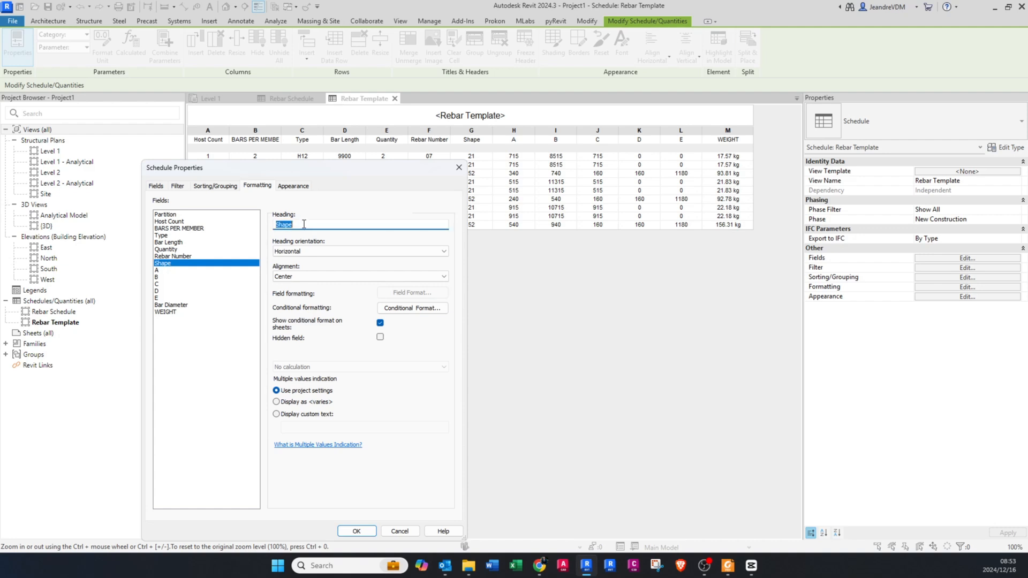
type("CODE")
Review the first fields' headings, change the Type heading to uppercase "DIA." and apply the schedule settings.
left_click(174, 215)
left_click(173, 223)
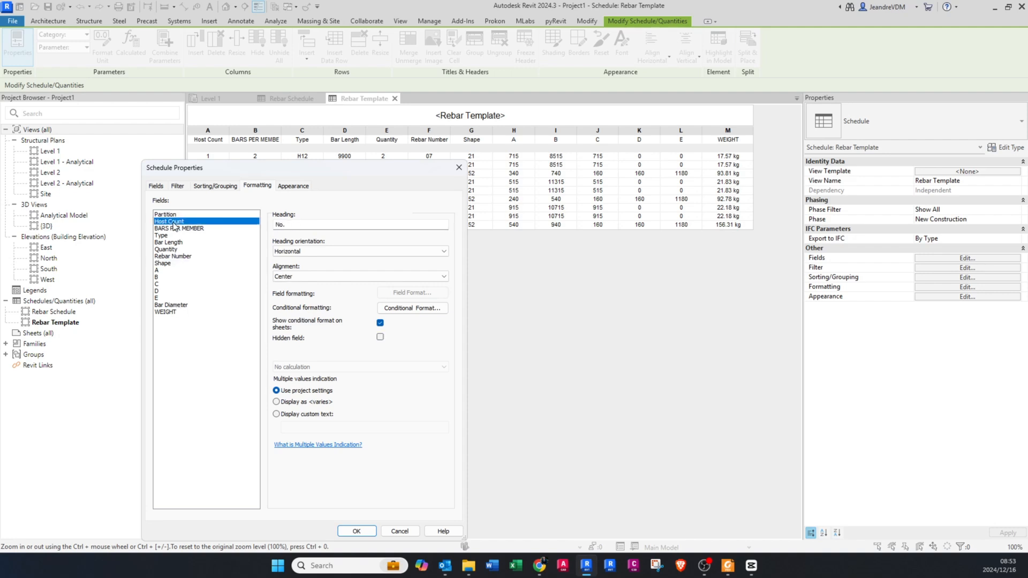
left_click(174, 228)
left_click(175, 236)
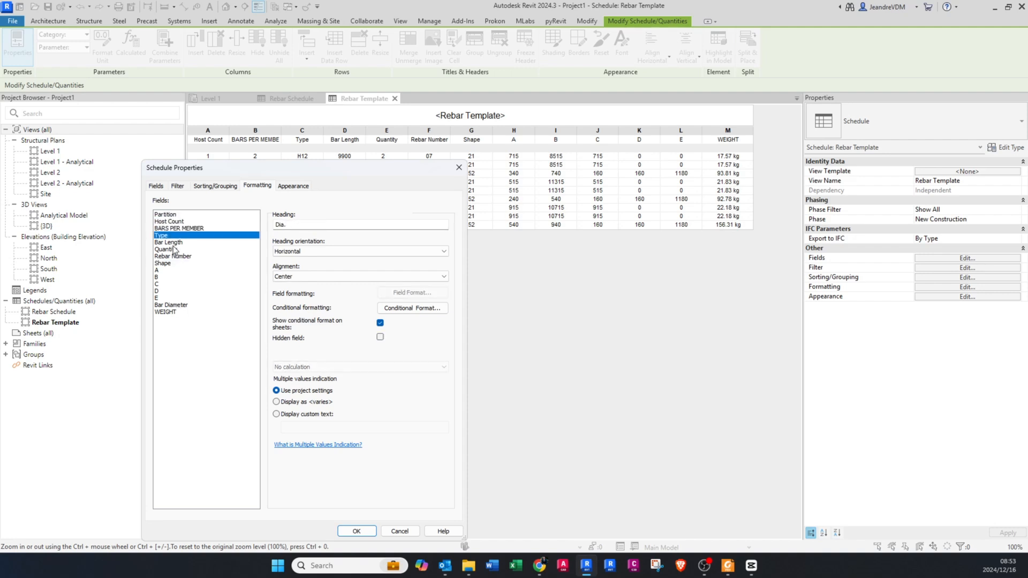
left_click(284, 227)
left_click(284, 224)
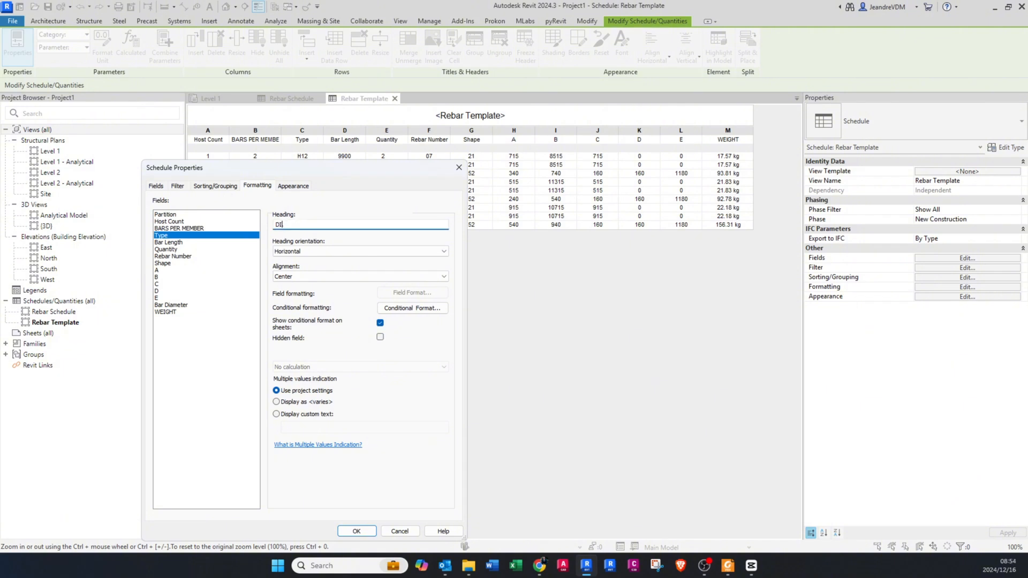
key("BackSpace")
type("IA")
left_click(356, 530)
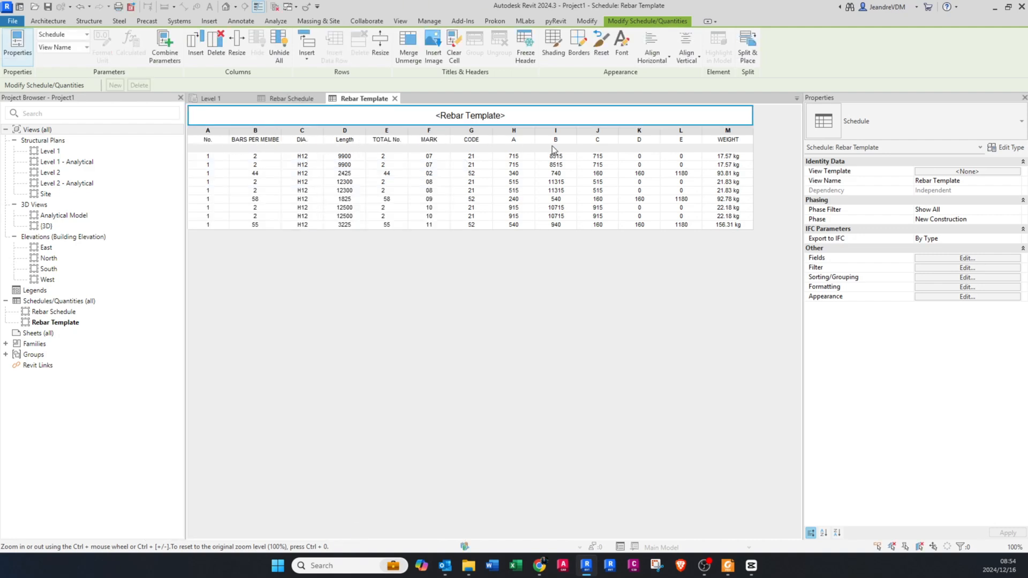
Reopen the schedule's formatting settings, change the Bar Length field's heading to "LENGTH" and apply it.
left_click(949, 258)
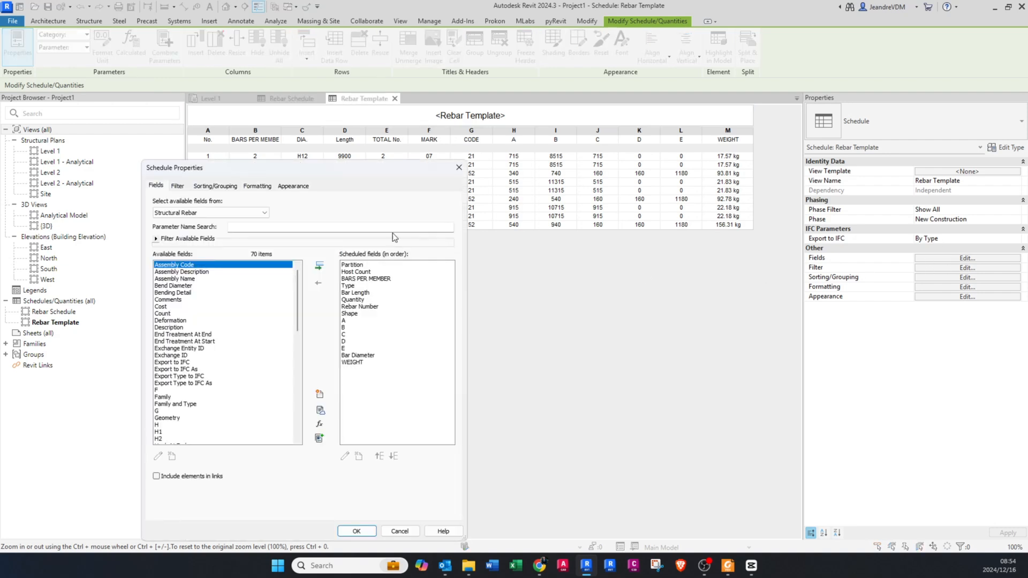
left_click(256, 185)
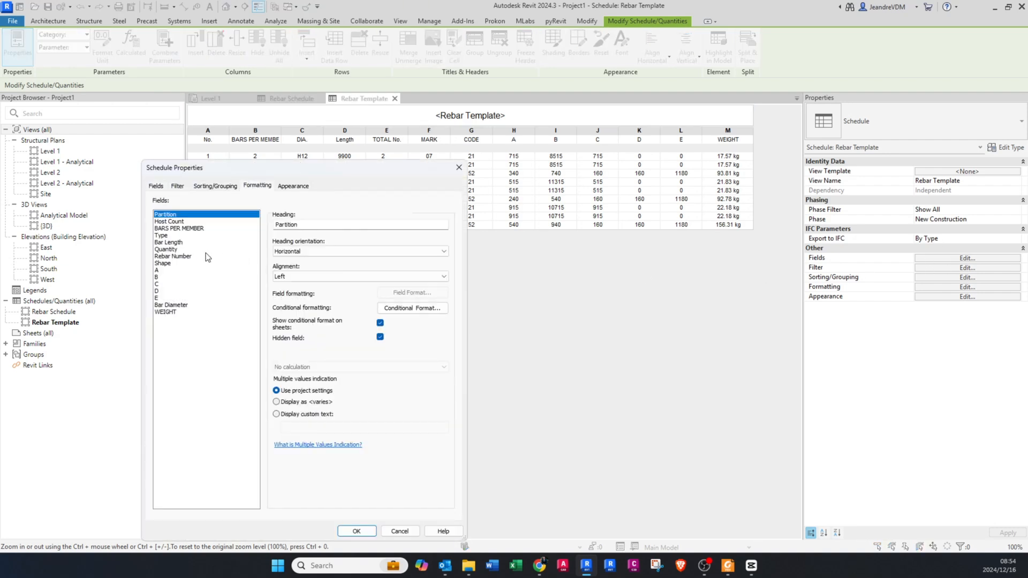
left_click(187, 249)
left_click(181, 243)
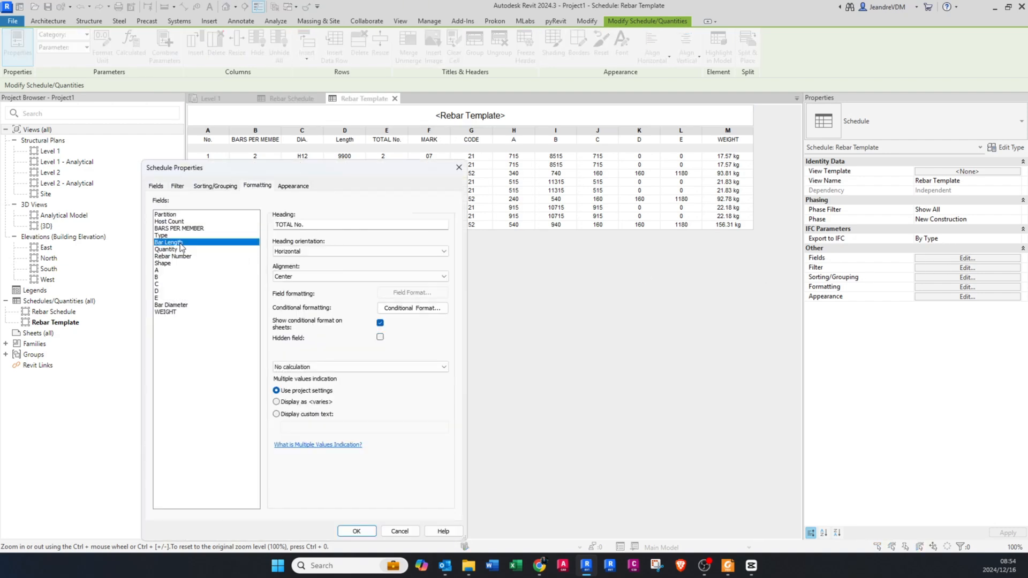
double_click(313, 225)
type("LENGTH")
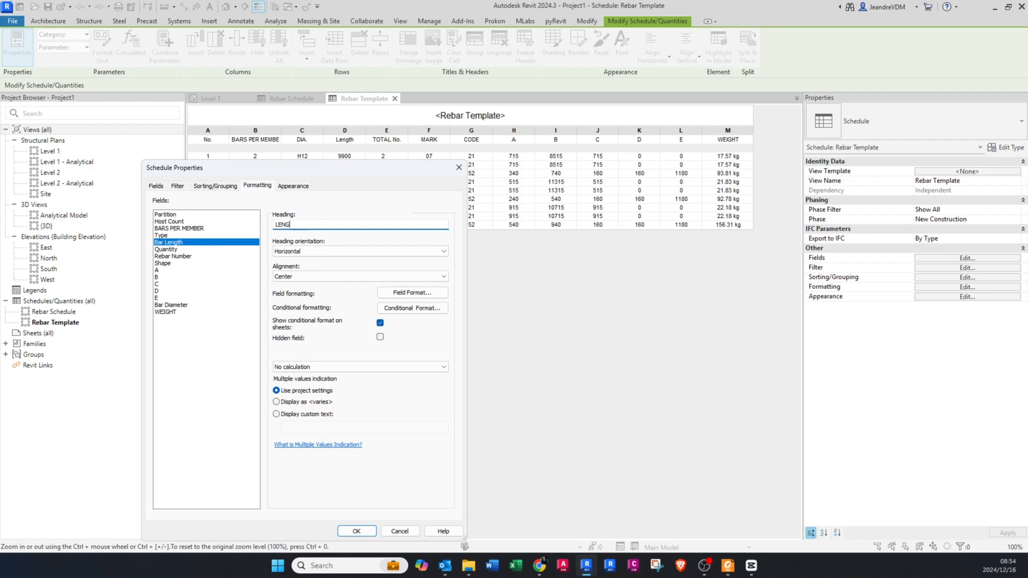
left_click(356, 532)
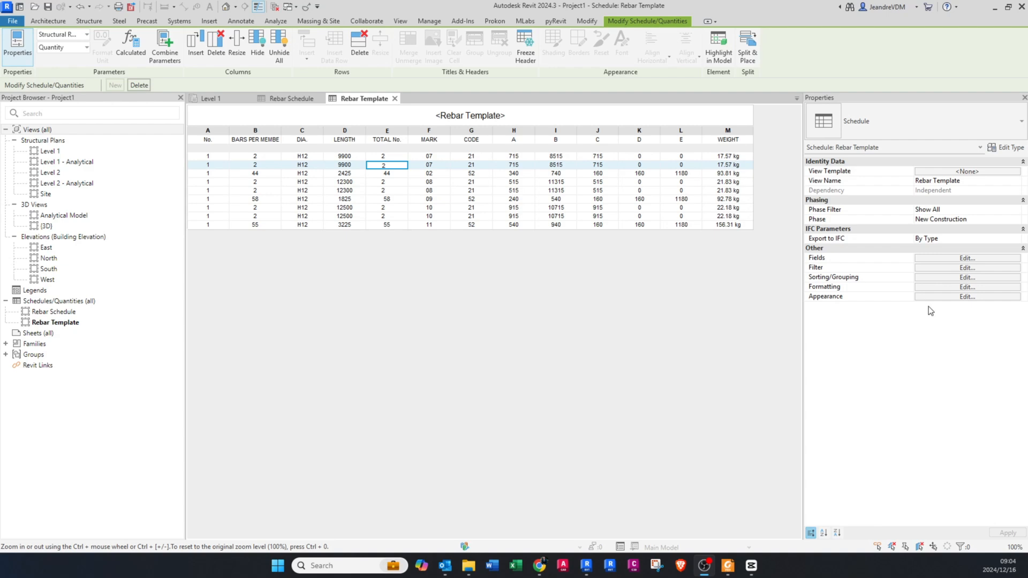
Sort the Rebar Template schedule by Partition with a header, and then by Rebar Number, both ascending.
left_click(964, 259)
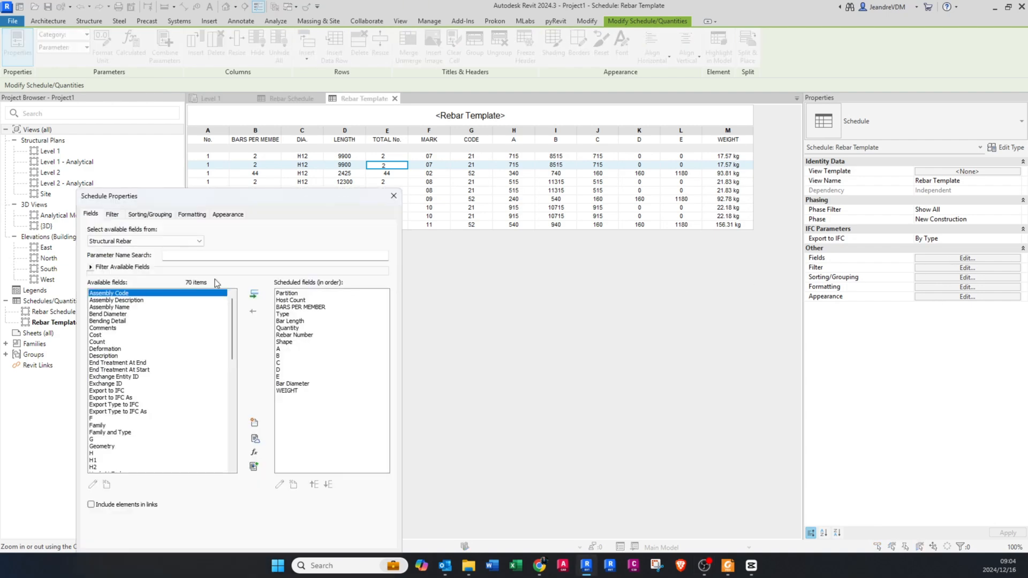
left_click(150, 214)
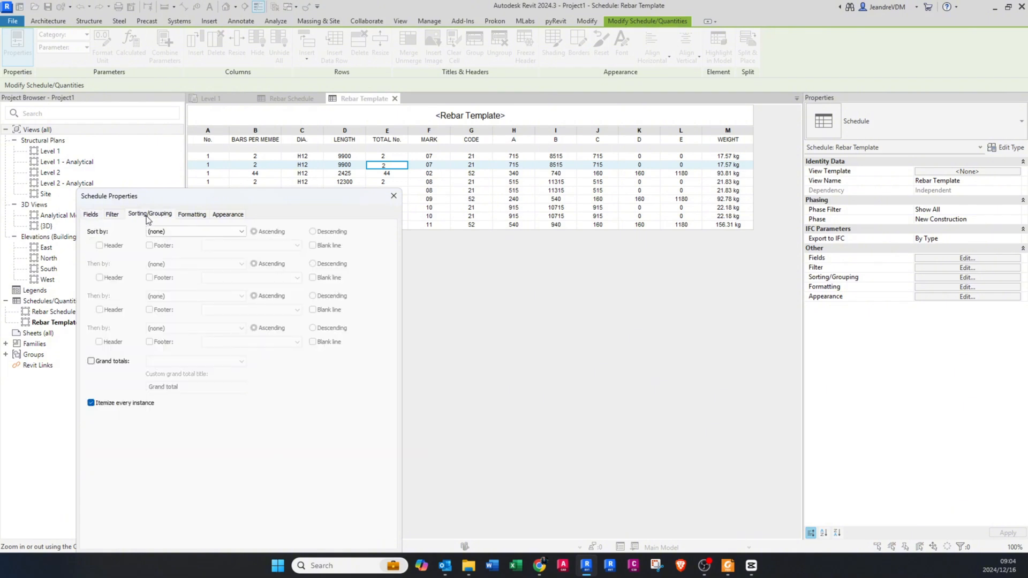
left_click(182, 235)
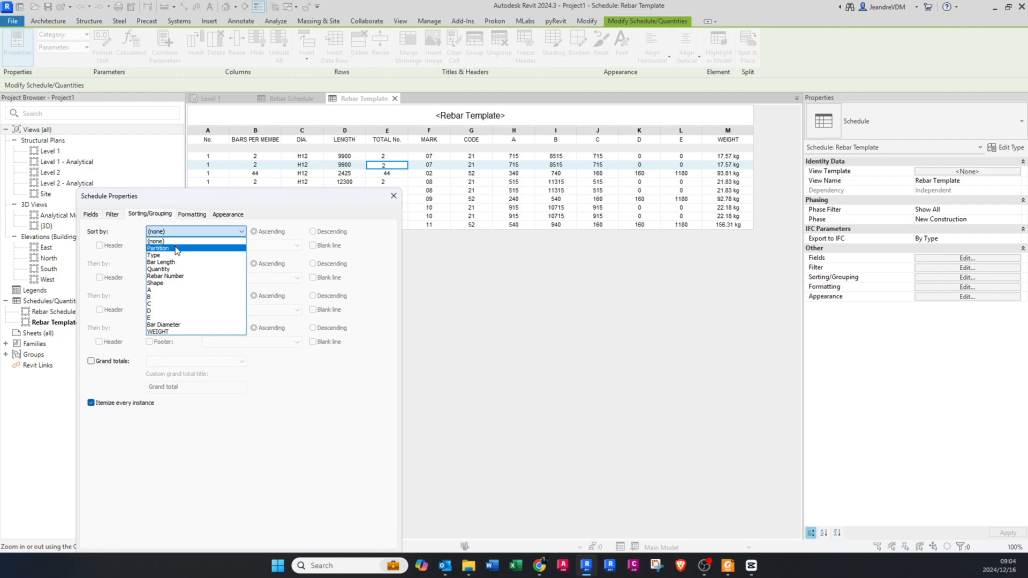
left_click(174, 248)
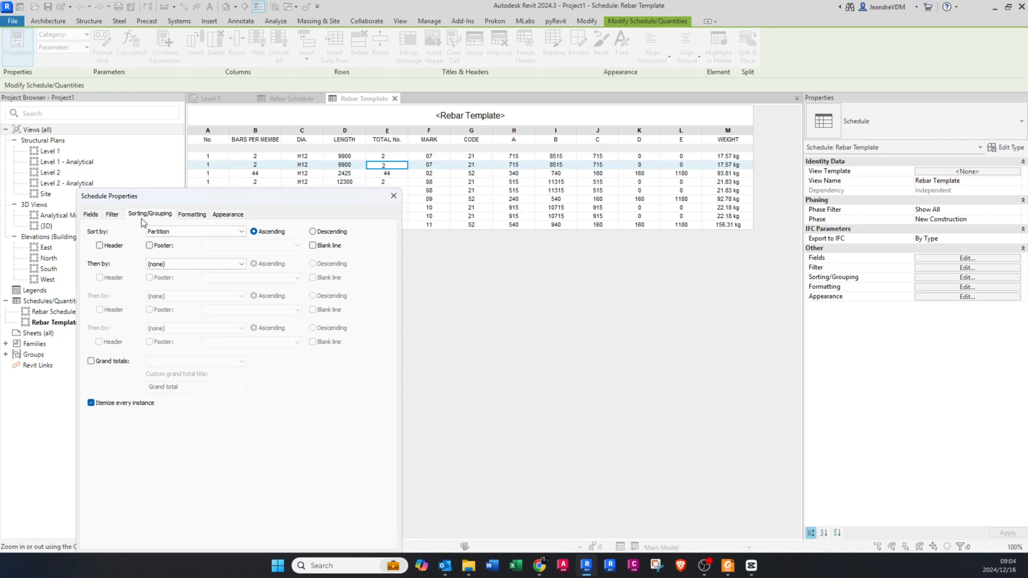
left_click(114, 249)
left_click(184, 265)
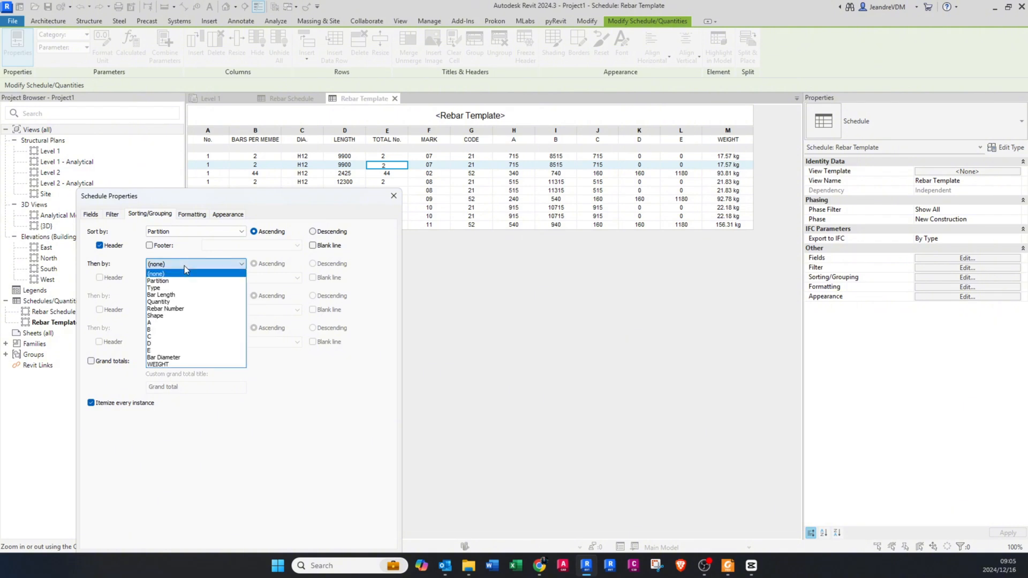
left_click(178, 309)
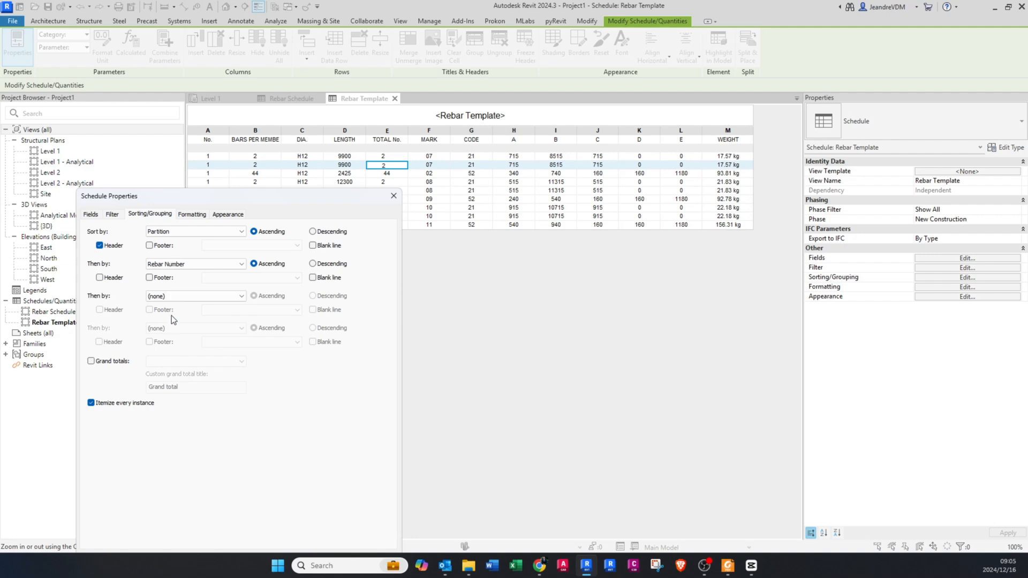
Enable grand totals showing totals only for the schedule and turn off itemizing every instance.
left_click(105, 364)
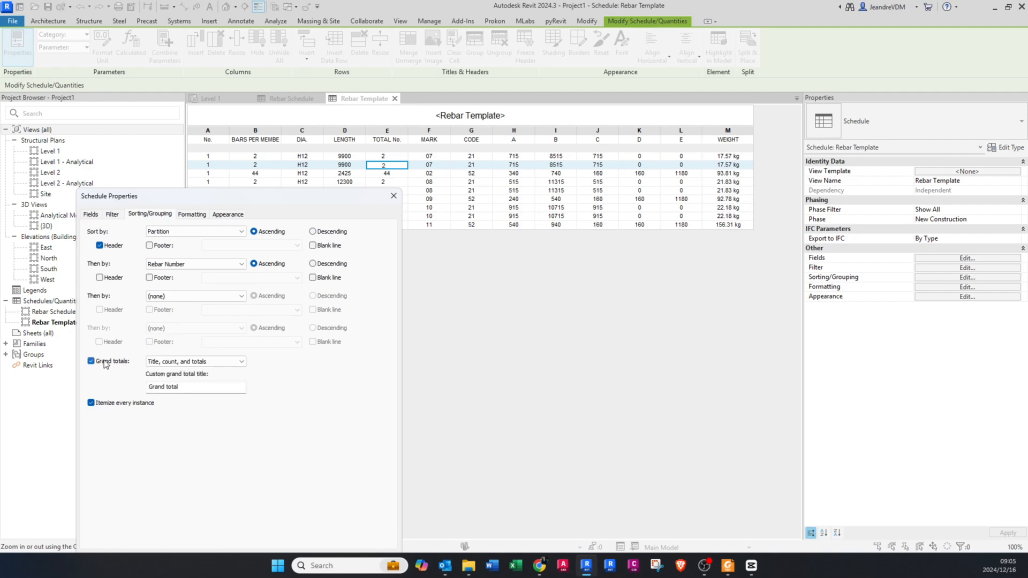
left_click(169, 363)
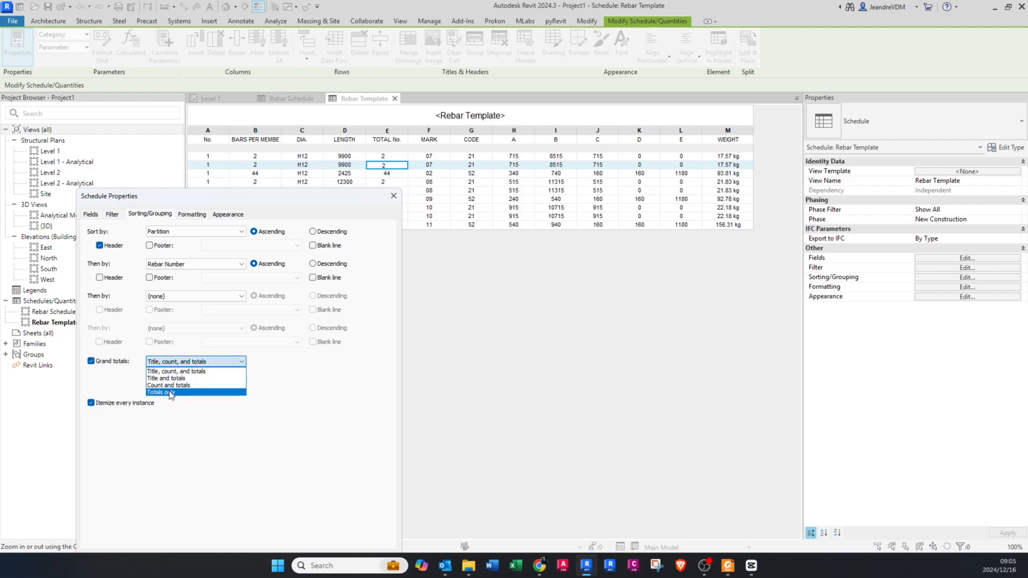
left_click(169, 392)
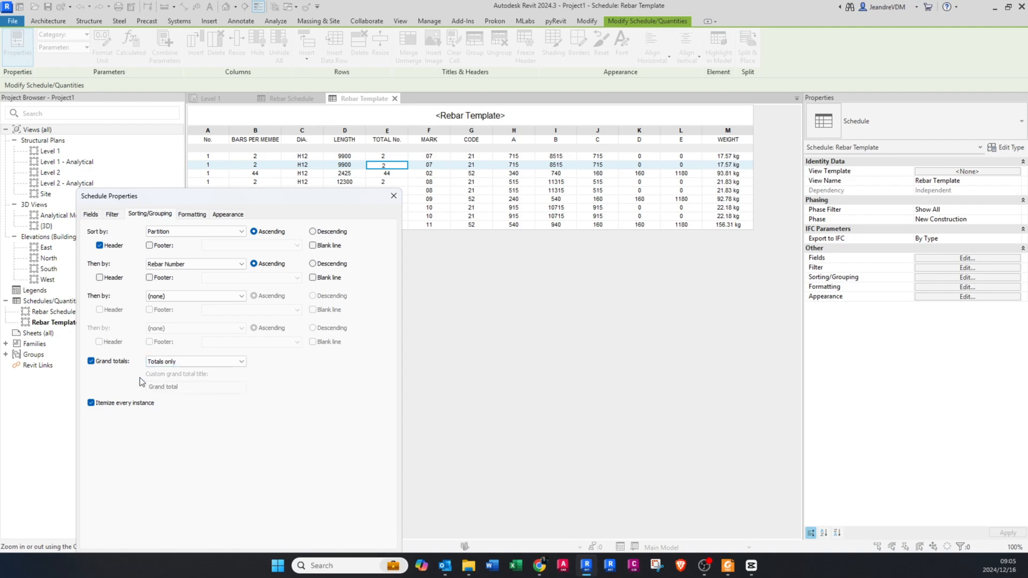
left_click(91, 403)
Set the Quantity and WEIGHT fields to calculate totals and apply the schedule settings.
left_click(194, 214)
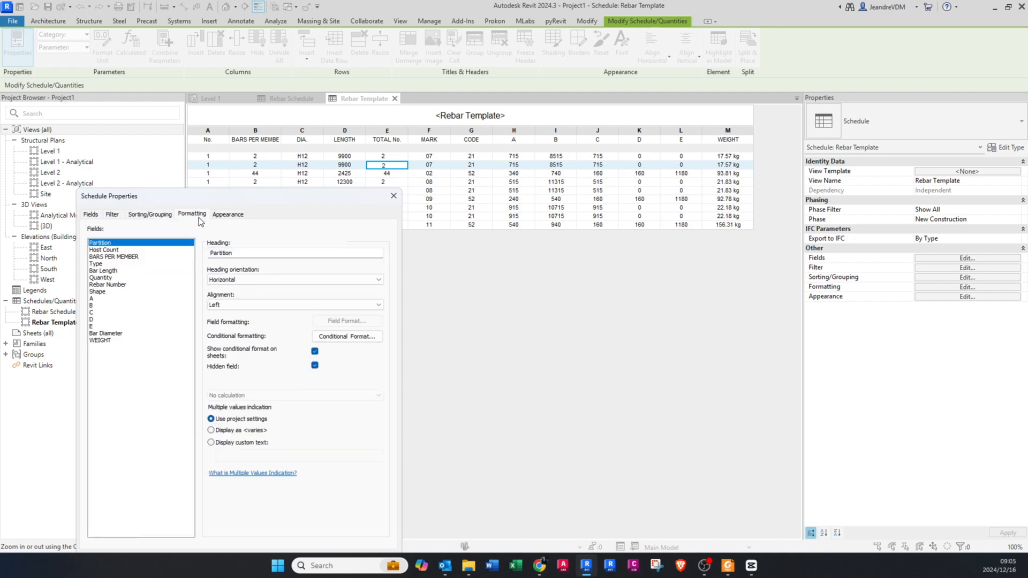
left_click(107, 278)
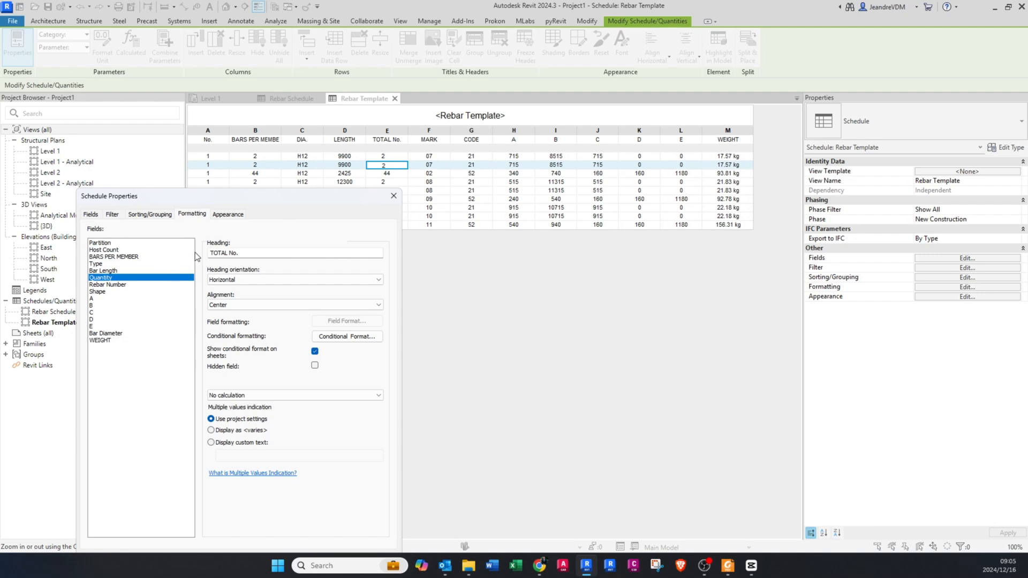
left_click(250, 394)
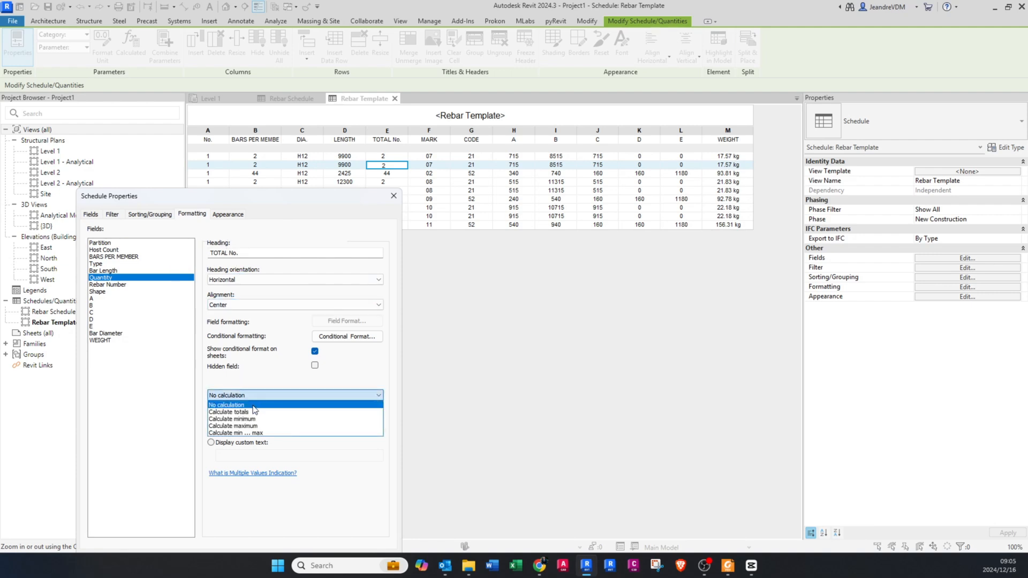
left_click(254, 412)
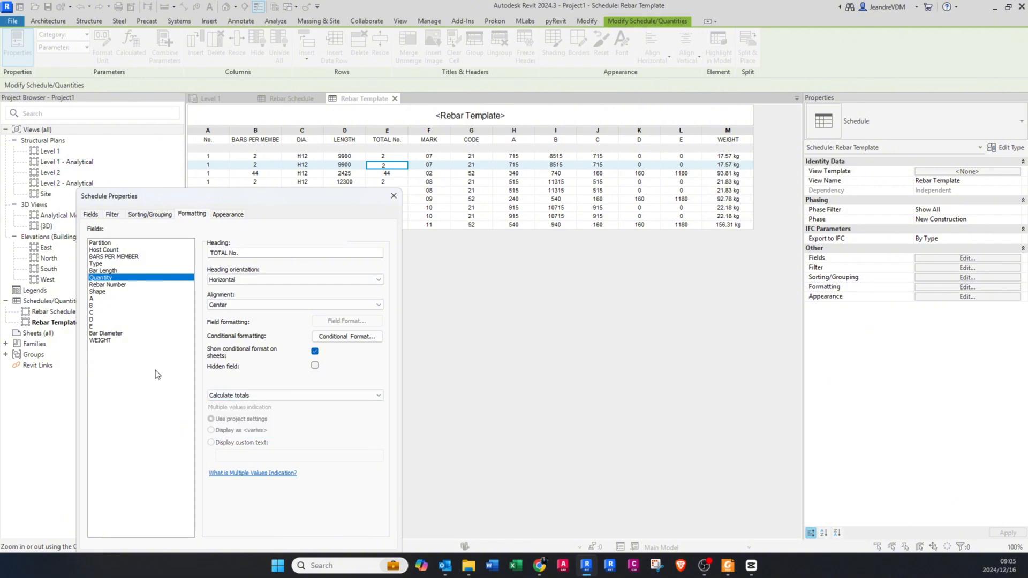
left_click(113, 340)
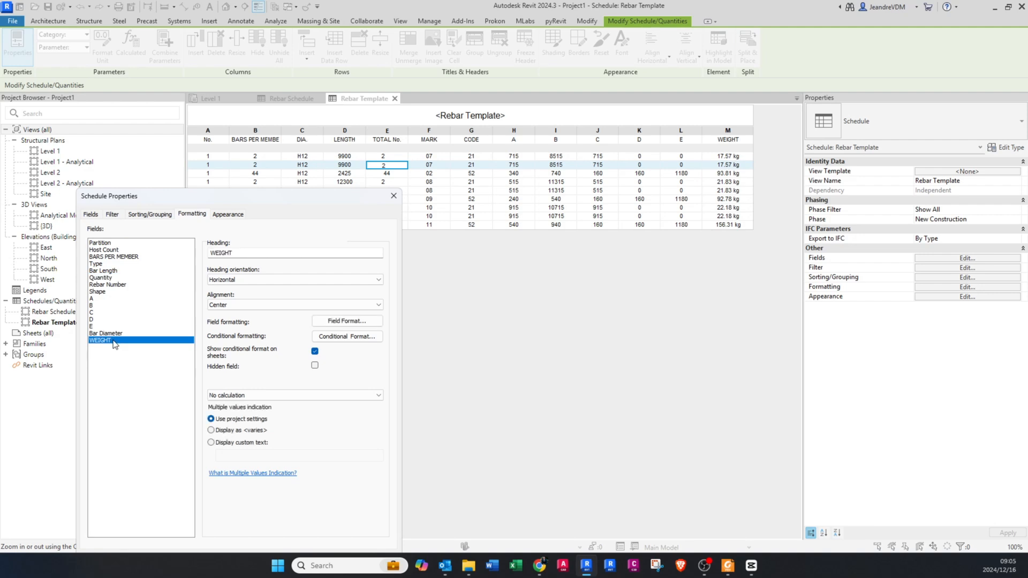
left_click(234, 395)
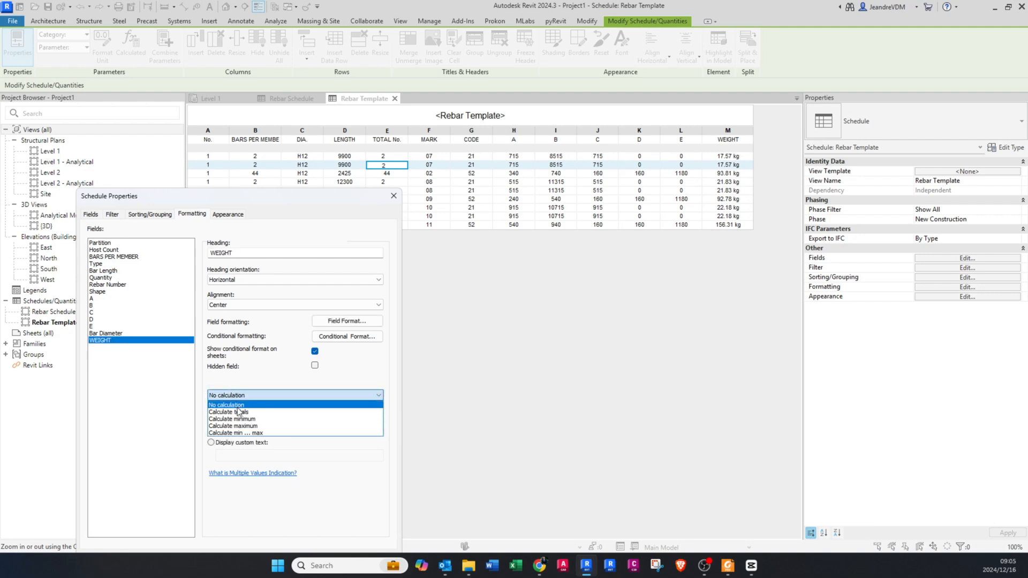
left_click(239, 412)
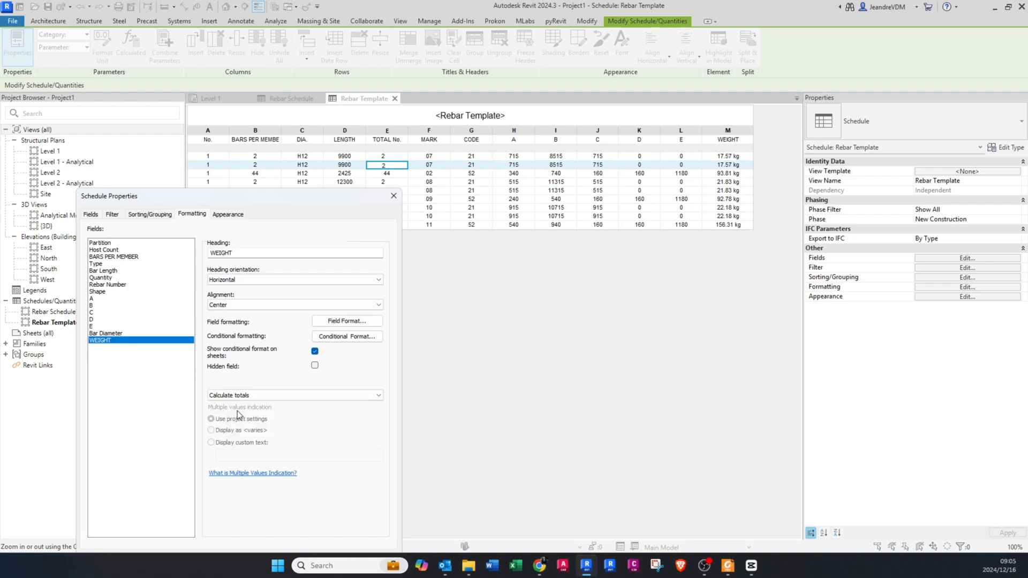
left_click_drag(280, 196, 260, 149)
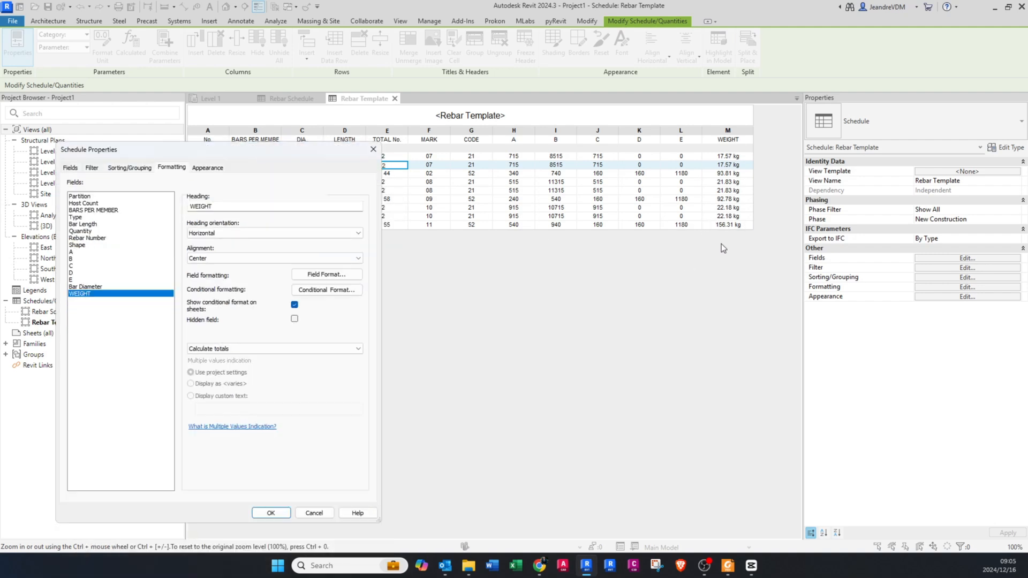
left_click(266, 512)
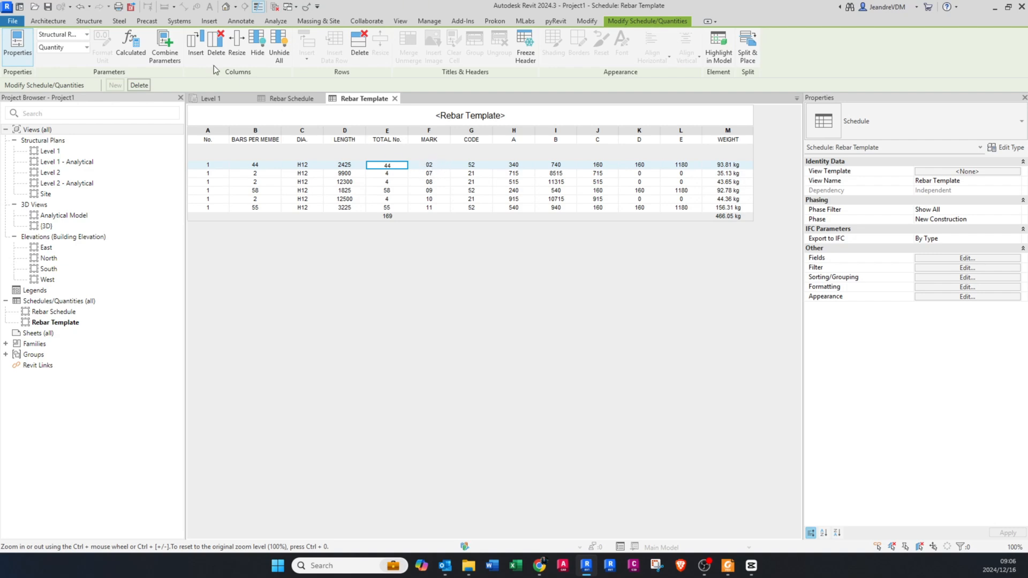
Dismiss the save reminder and set the rebar numbering of the unassigned partition to start at 1 in the Reinforcement Numbers settings.
left_click(90, 22)
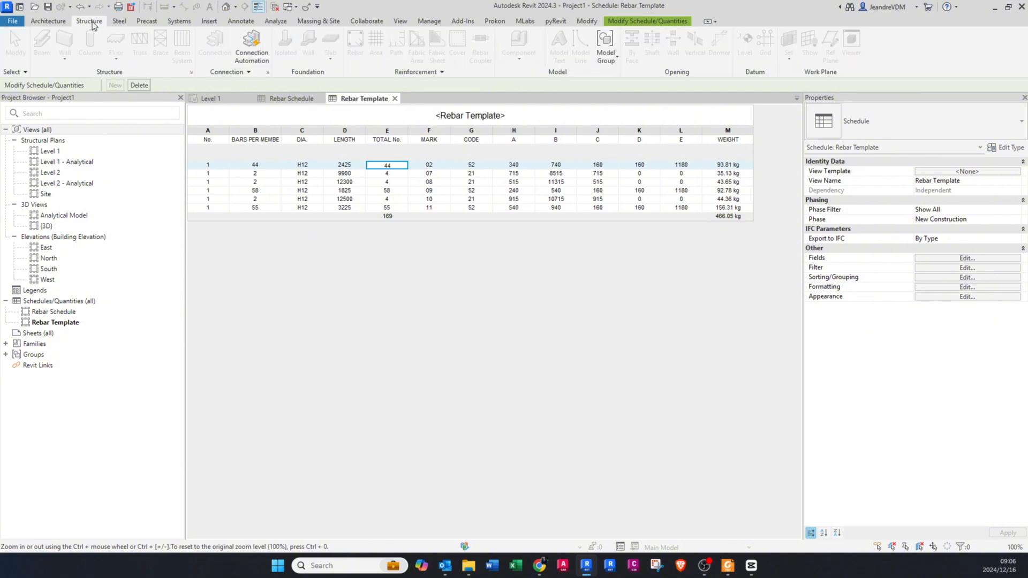
left_click(400, 74)
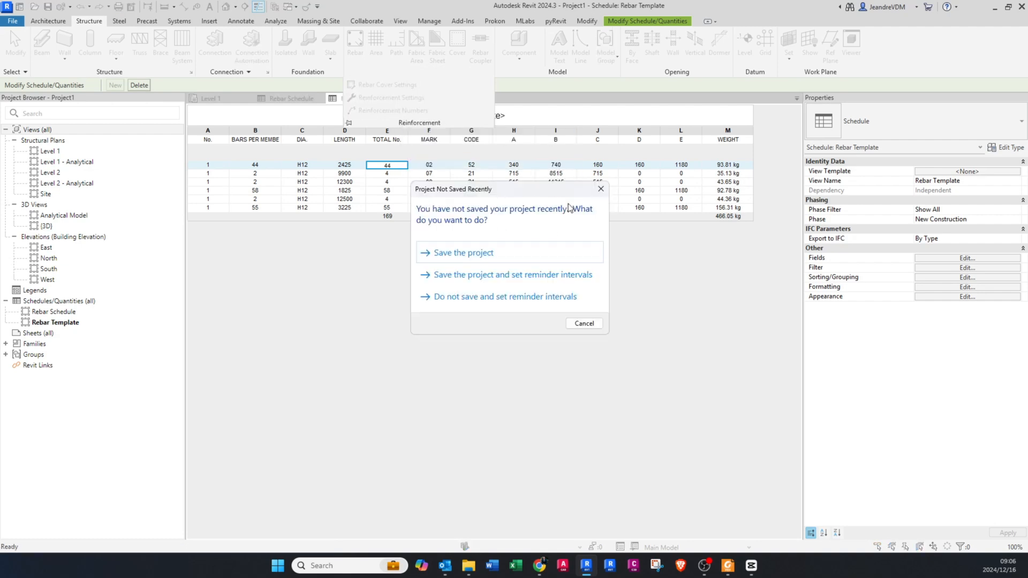
left_click(601, 189)
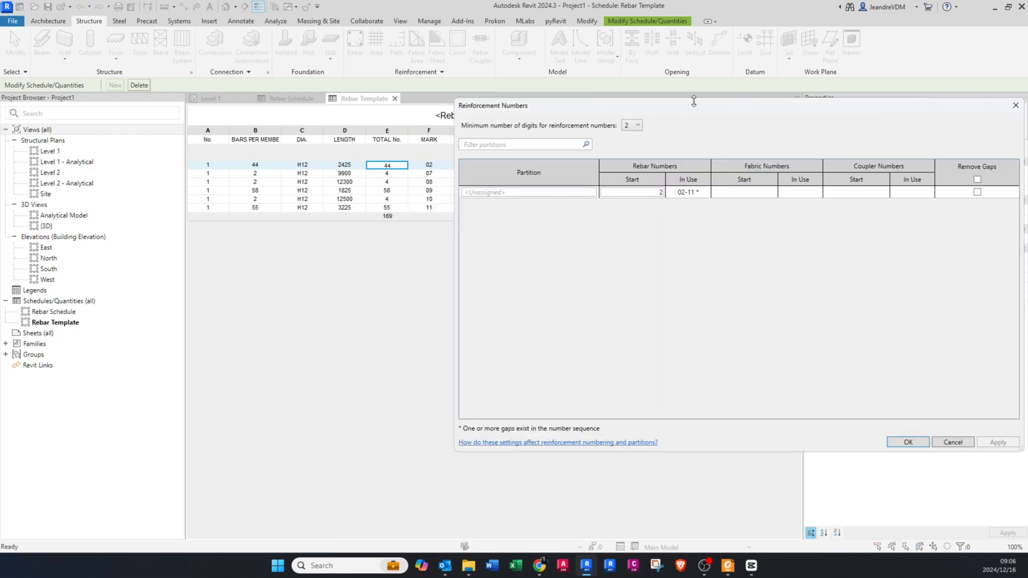
left_click_drag(693, 102, 403, 136)
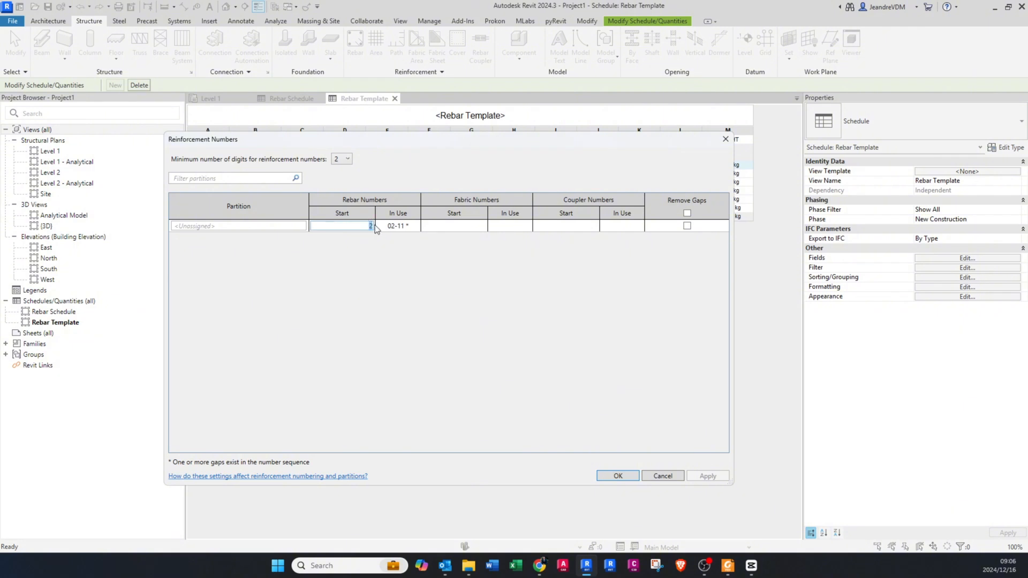
type("1")
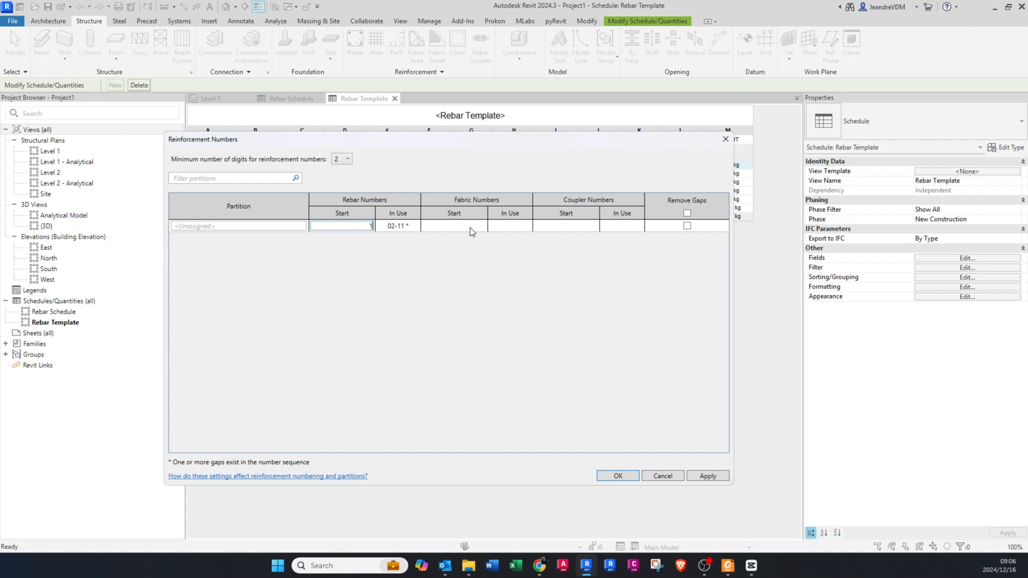
left_click(712, 477)
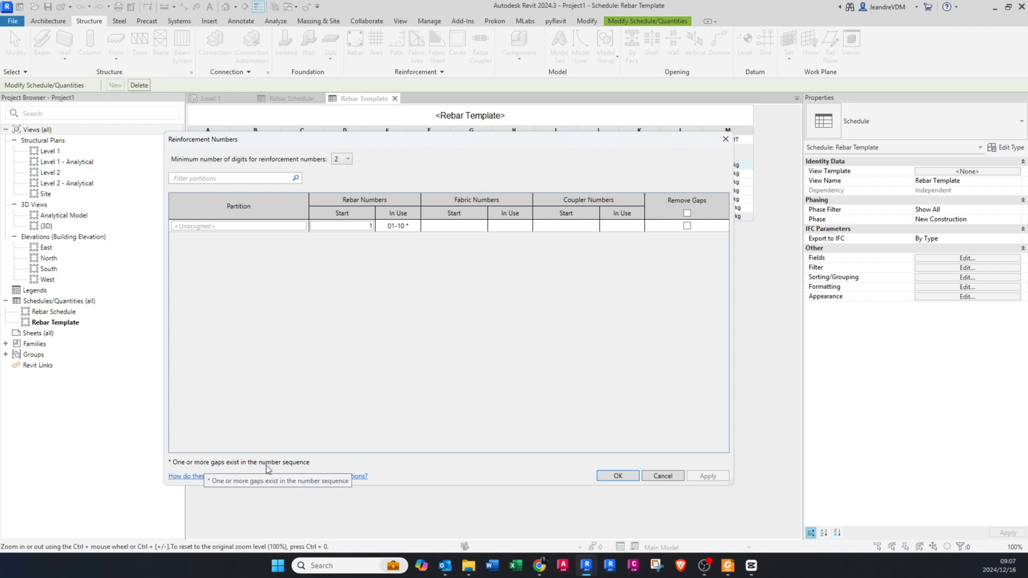
Remove the gaps in the unassigned partition's reinforcement numbering, apply it and close the settings.
left_click_drag(519, 139, 505, 219)
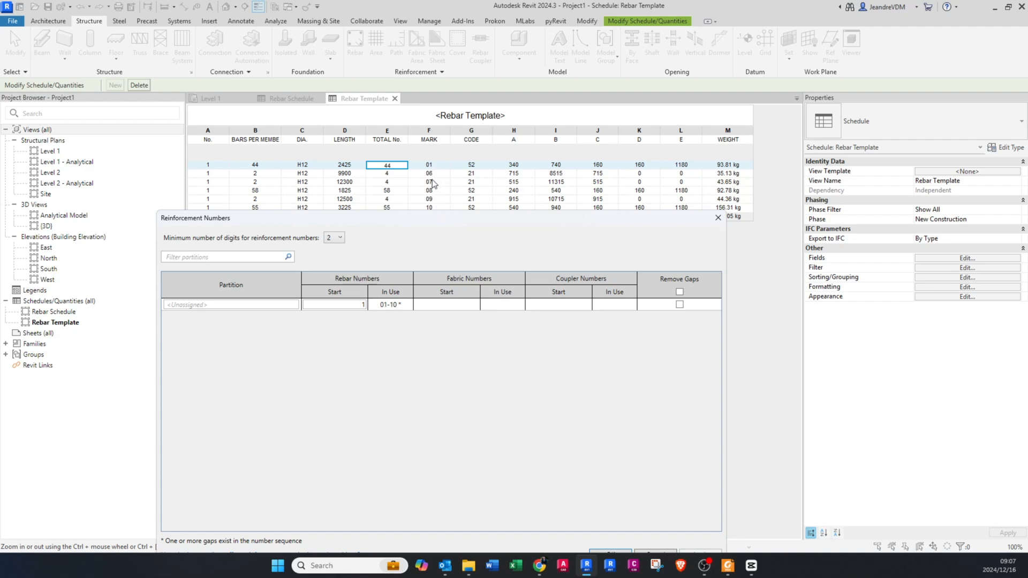
left_click(680, 304)
left_click_drag(634, 218, 642, 151)
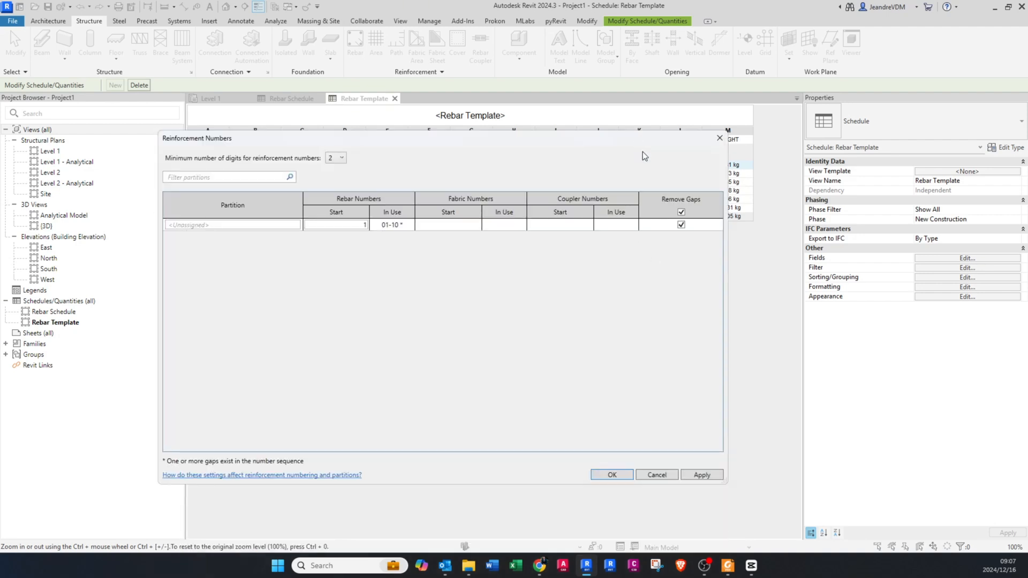
left_click(702, 474)
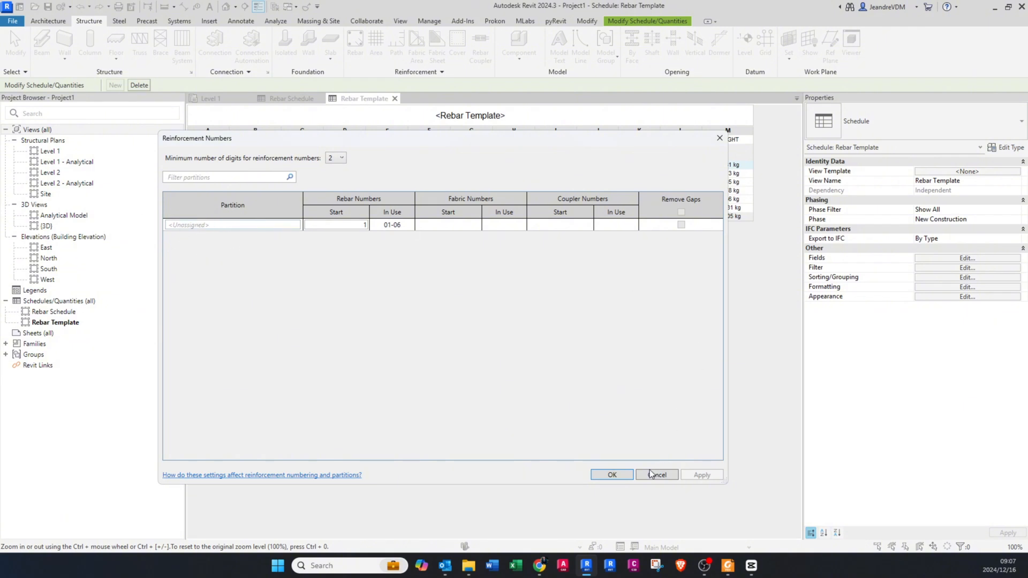
left_click(615, 475)
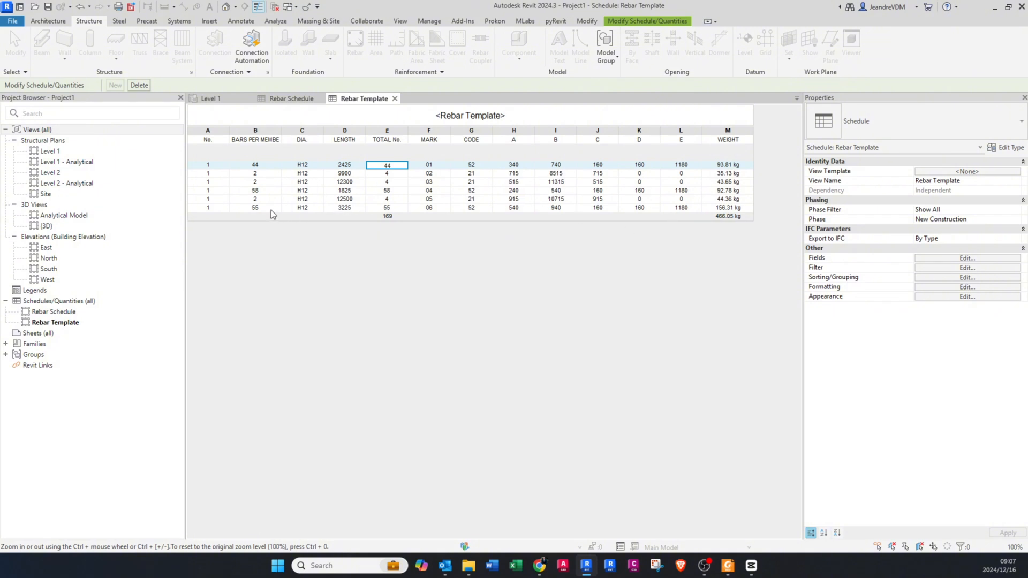
In the Level 1 plan, select the 400 x 800mm beam with its reinforcement and filter the selection to Structural Rebar only.
left_click(226, 100)
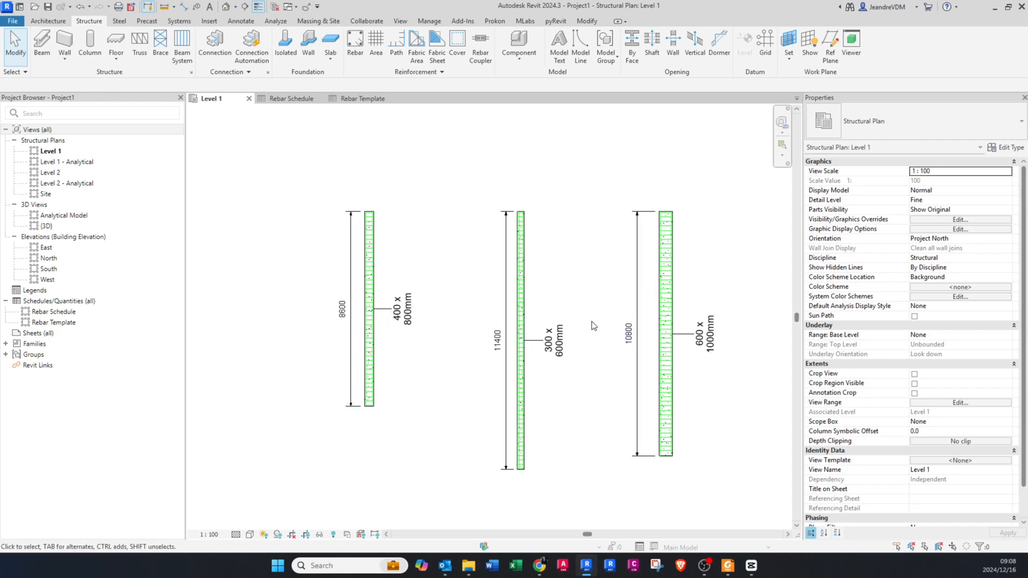
left_click_drag(340, 152, 384, 420)
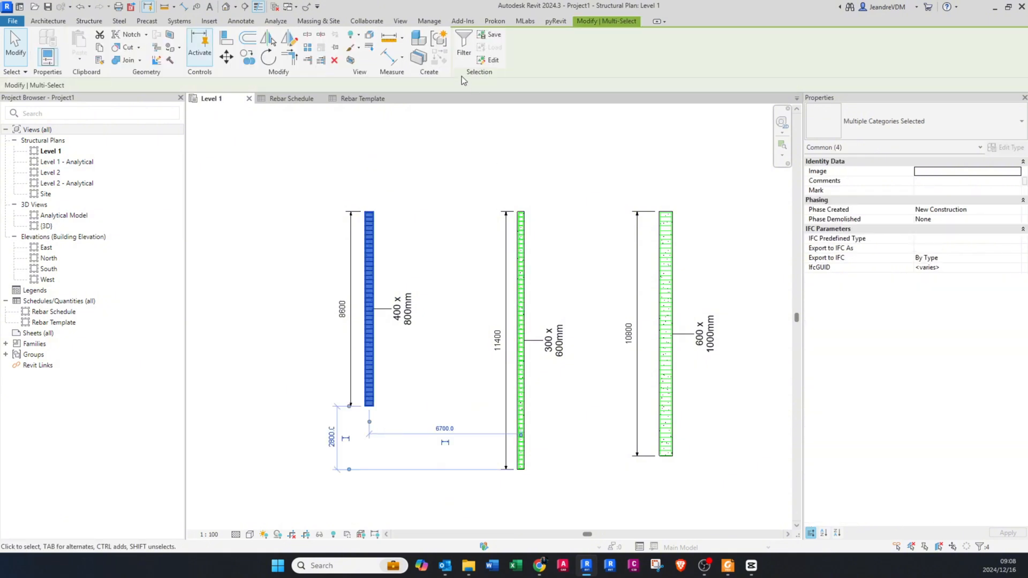
left_click(462, 53)
left_click(418, 212)
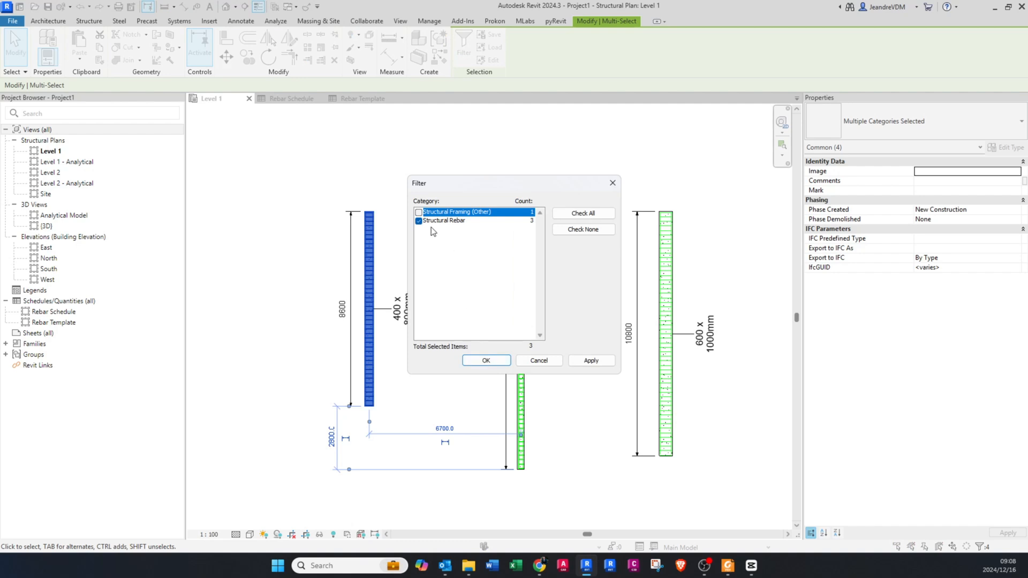
left_click(486, 361)
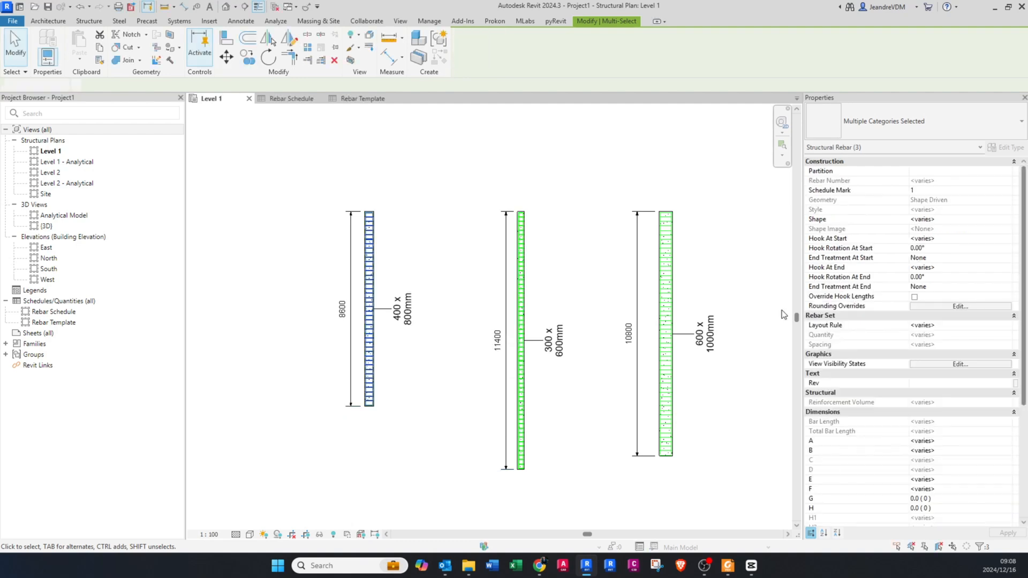
Set the selected rebar's Partition to "400 x 800mm R.C BEAM" and check the grouping in the Rebar Template schedule.
left_click(928, 173)
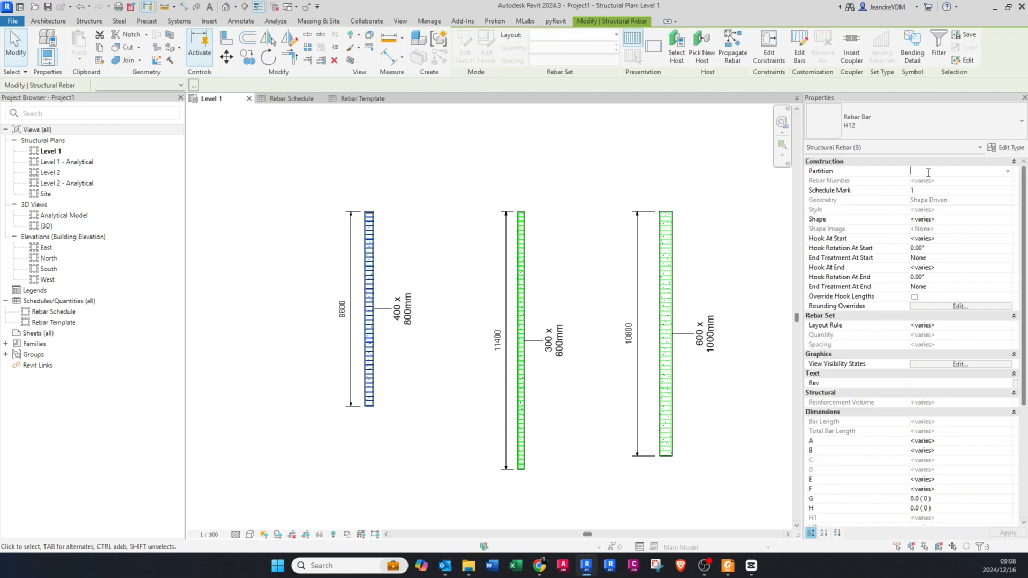
left_click(1009, 171)
left_click(1009, 171)
left_click(1008, 172)
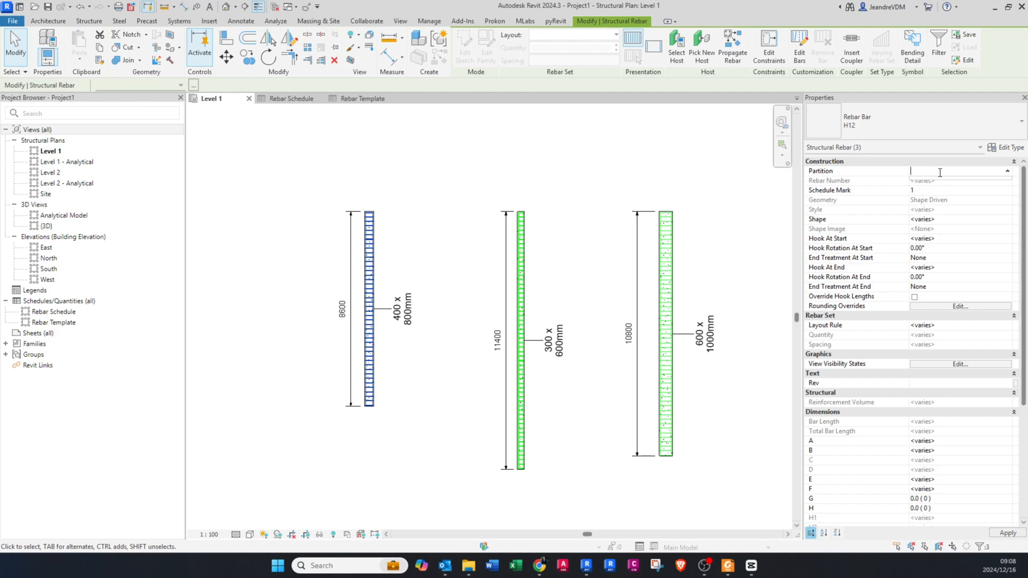
type("400 ")
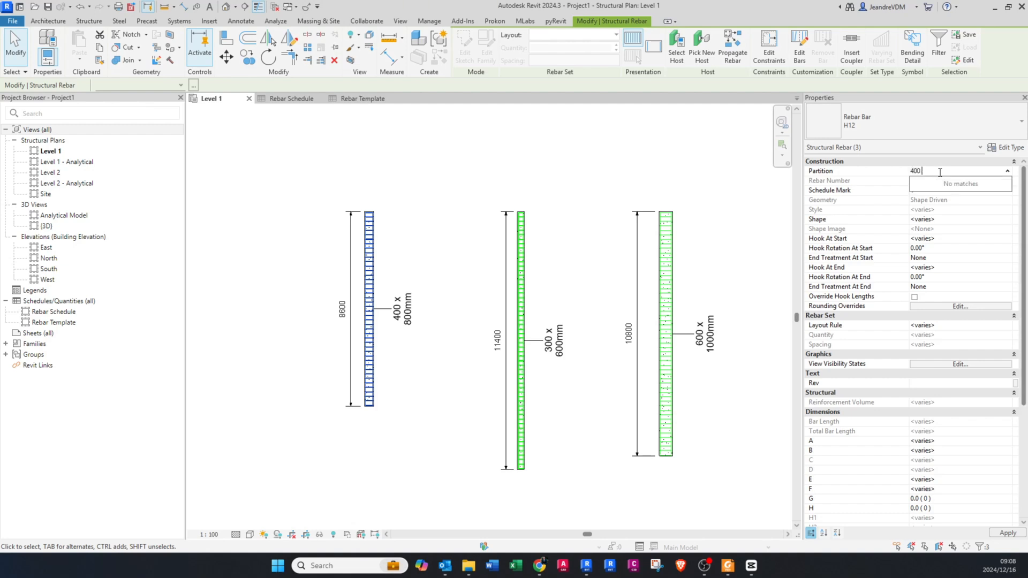
type("x 800mm R.C BEAM")
key("Return")
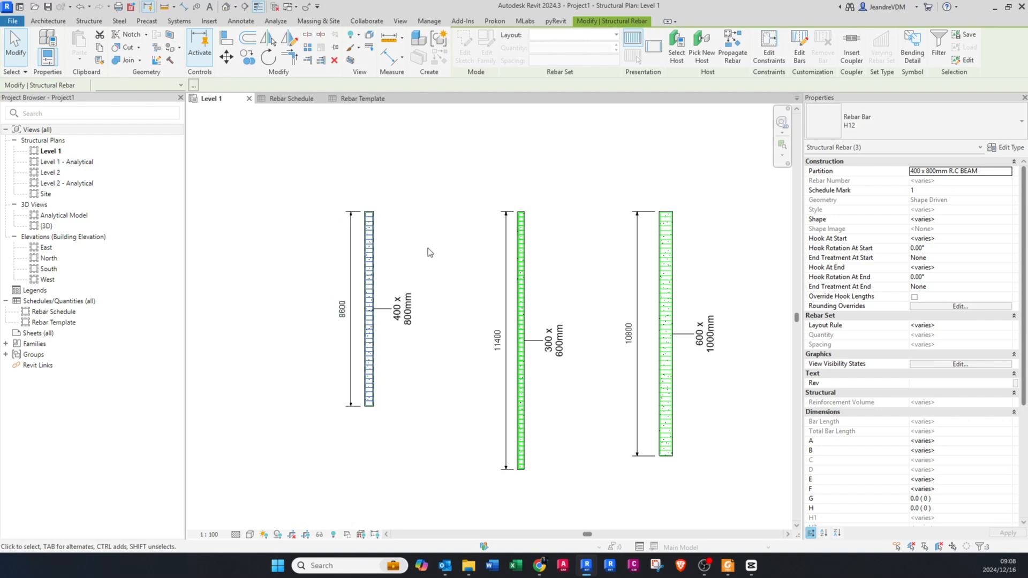
left_click(429, 252)
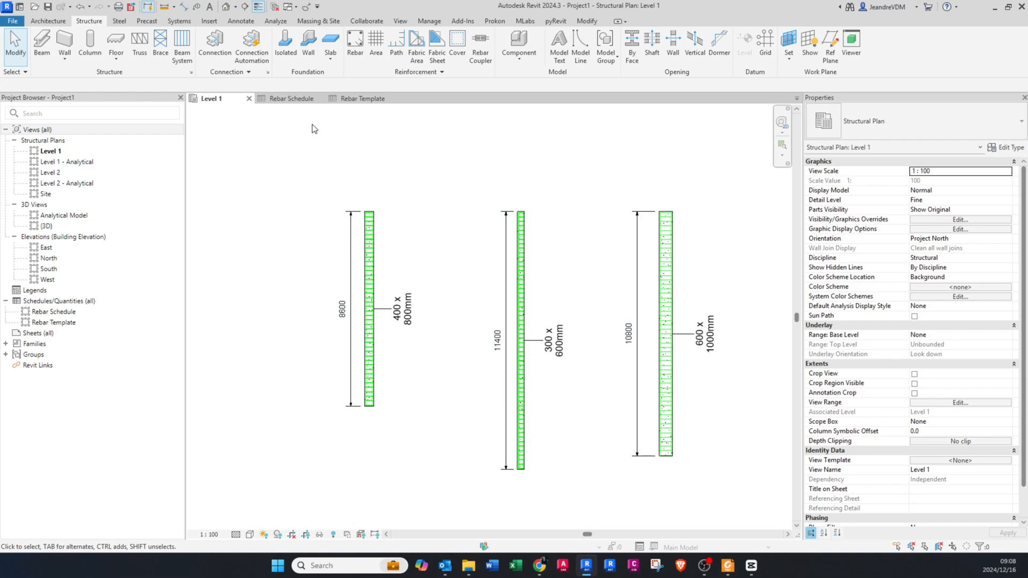
left_click(350, 97)
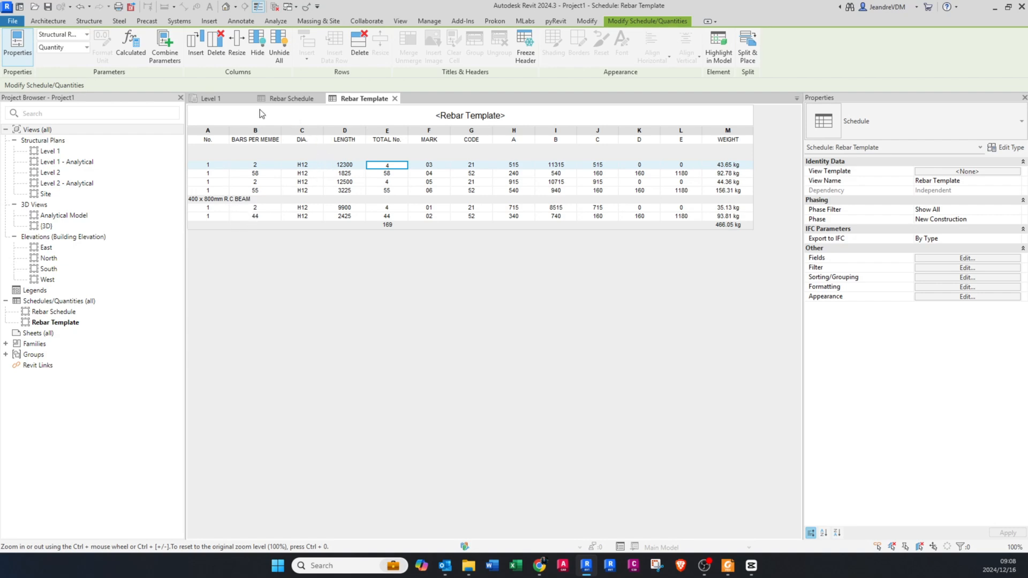
In the Level 1 plan, select the 300 x 600mm beam with its reinforcement and keep only the Structural Rebar category selected.
left_click(228, 101)
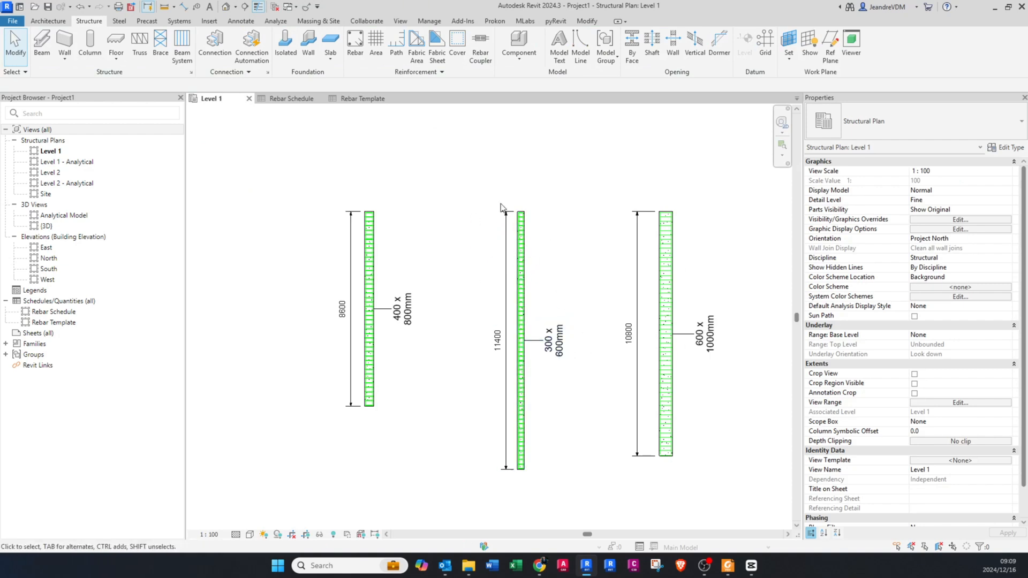
left_click_drag(502, 208, 541, 492)
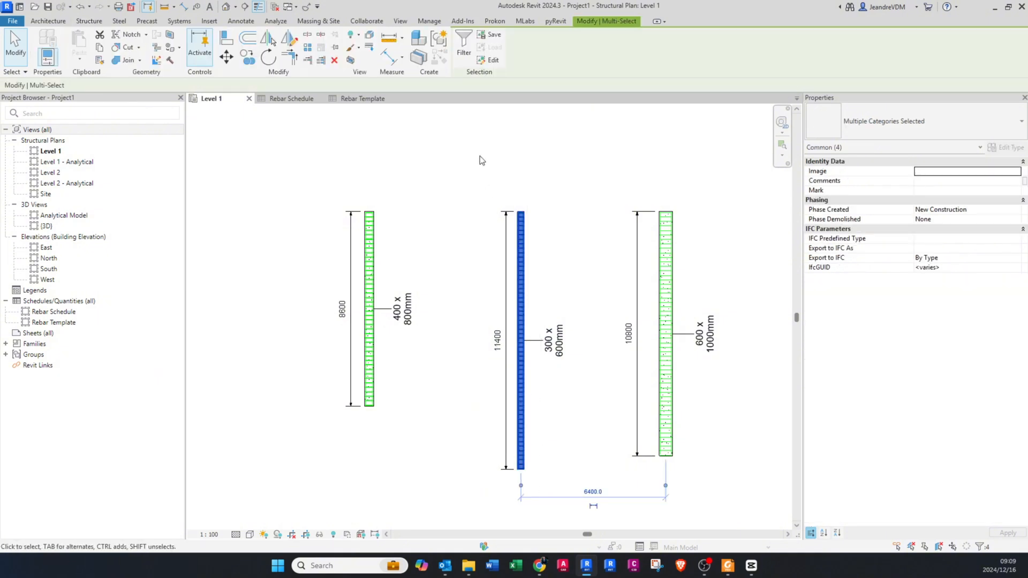
left_click(465, 52)
left_click(419, 213)
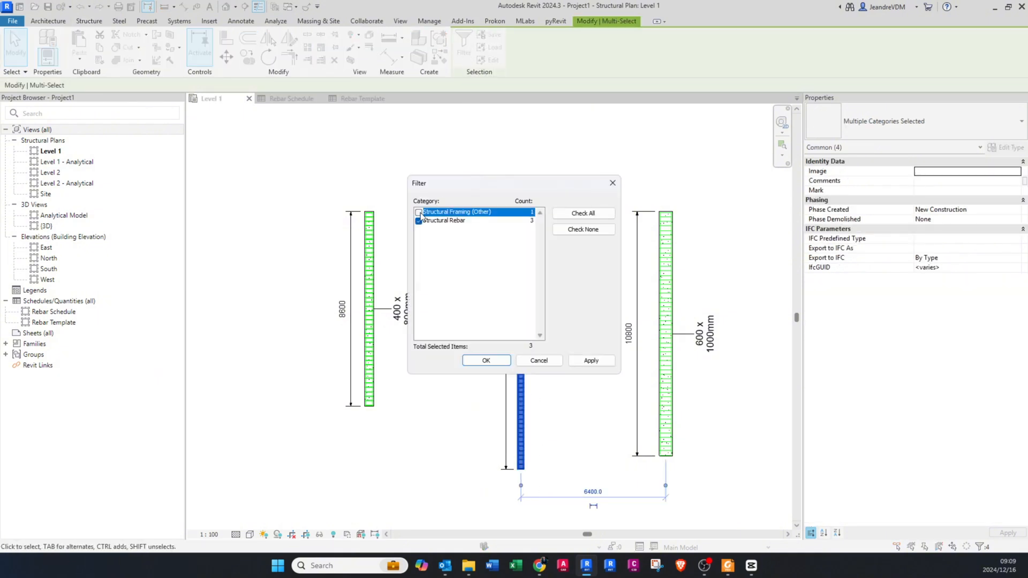
left_click(487, 360)
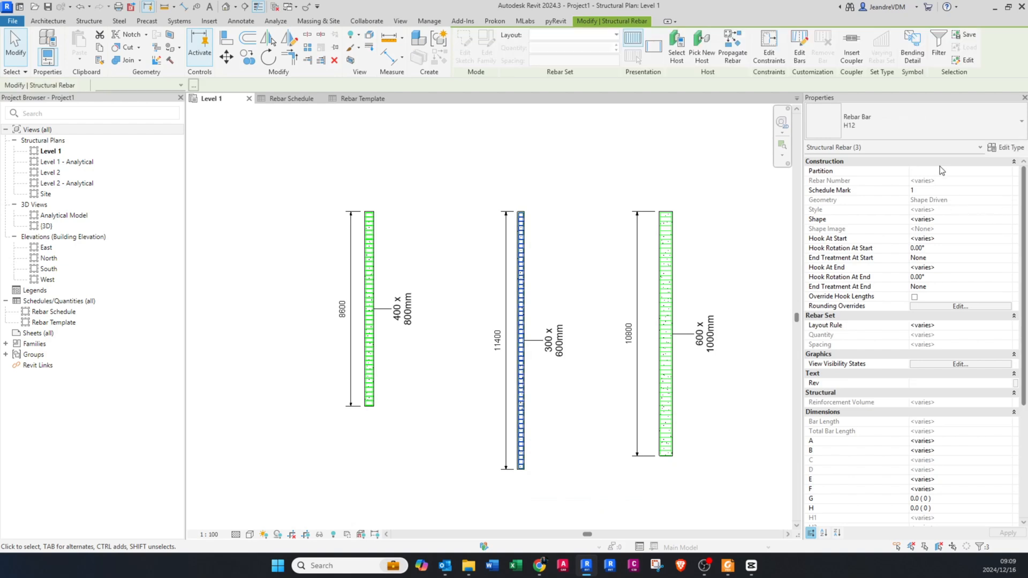
Set the Partition of the 300 x 600mm beam's rebar to "300 x 600mm R.C BEAM" and clear the selection.
left_click(1008, 174)
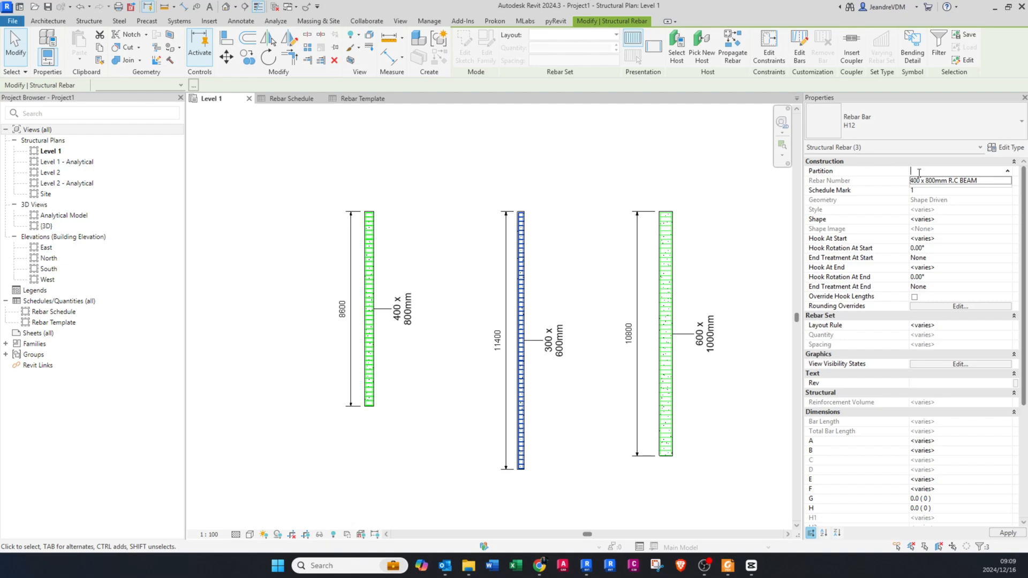
type("300")
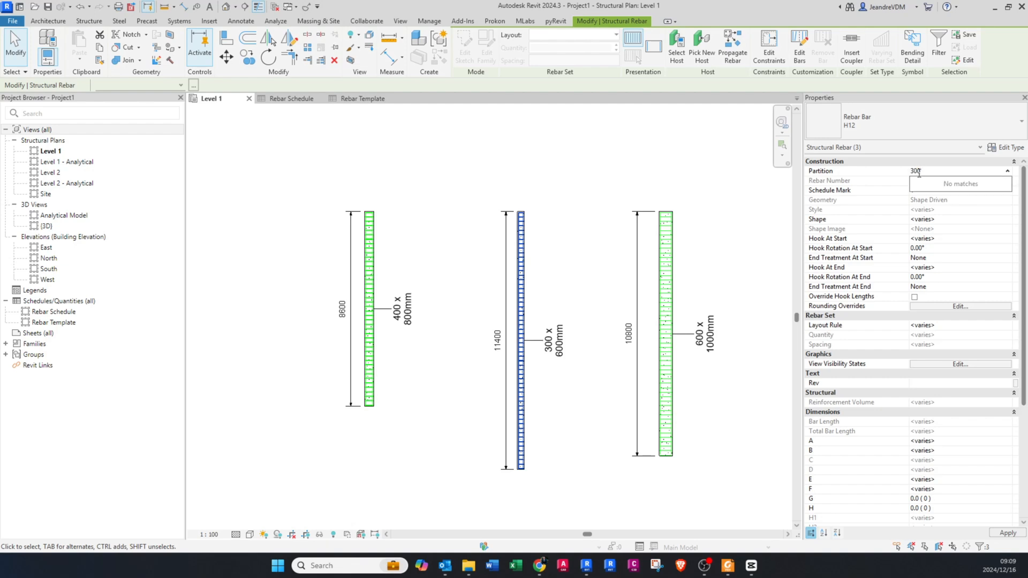
type(" x 600mm R.C BEAM")
key("Return")
left_click(649, 193)
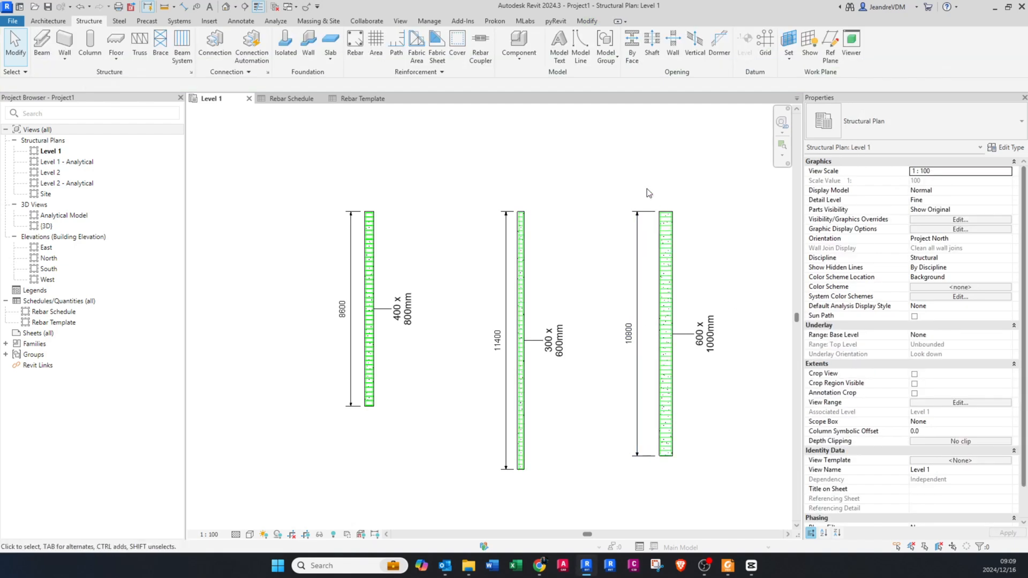
Select the 600 x 1000mm beam with its reinforcement and filter out the Structural Framing so only the rebar stays selected.
left_click_drag(642, 184, 696, 493)
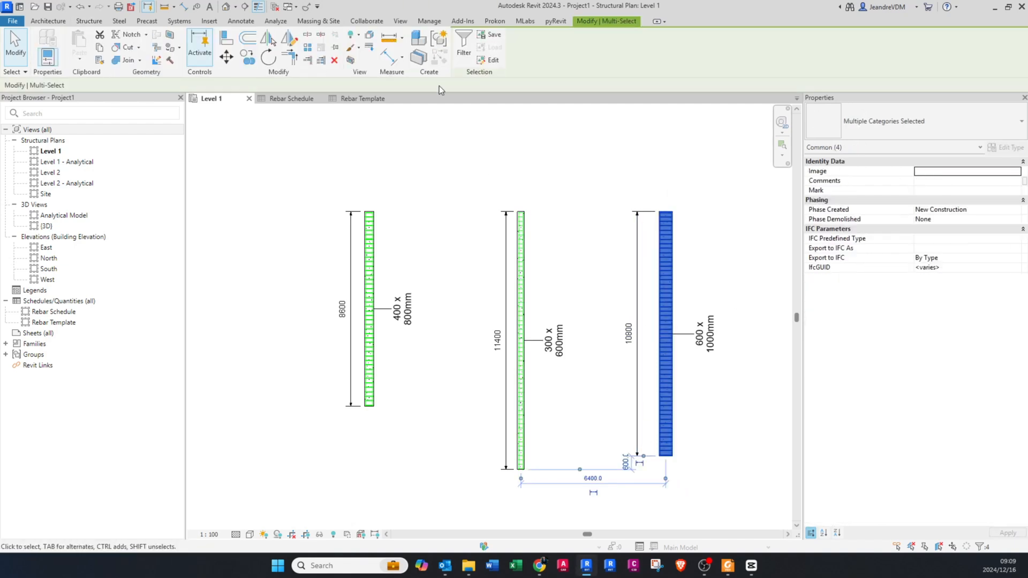
left_click(464, 39)
left_click(419, 212)
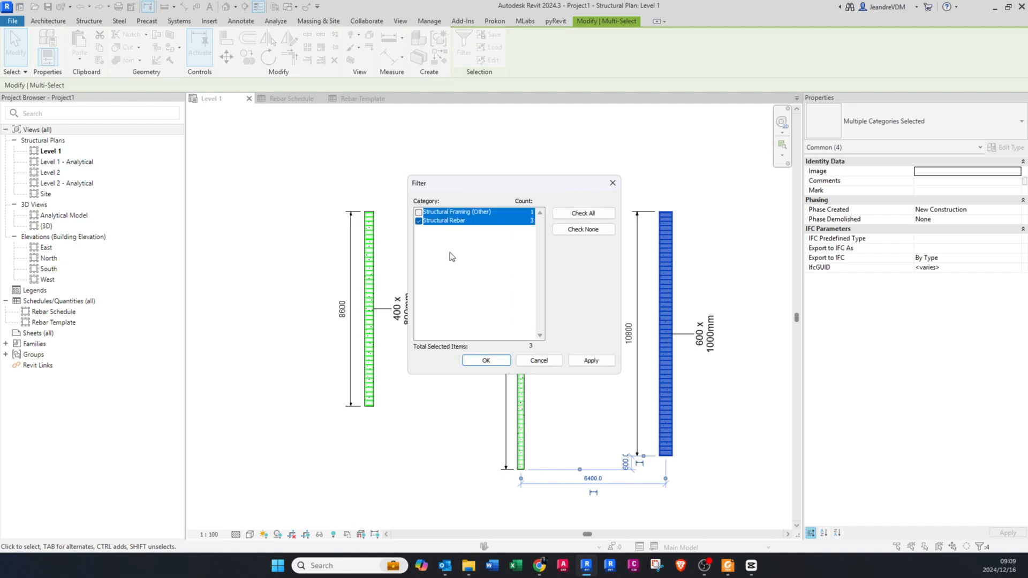
left_click(485, 361)
Set the Partition of the 600 x 1000mm beam's rebar to "600 x 1000mm R.C BEAM" and clear the selection.
left_click(937, 172)
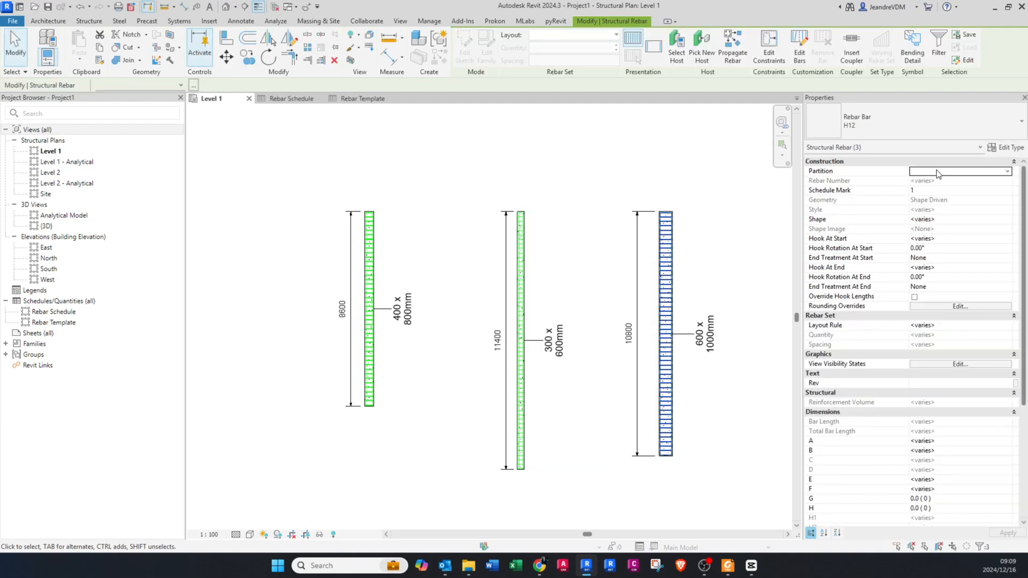
type("600 X")
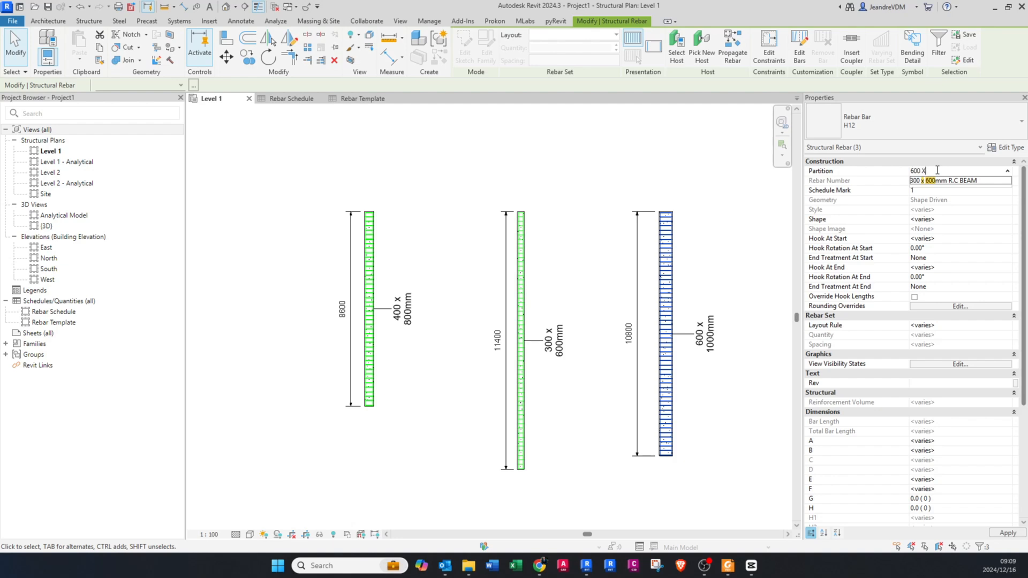
type(" 10")
key("BackSpace")
key("BackSpace")
key("BackSpace")
key("BackSpace")
type("x 1000mm")
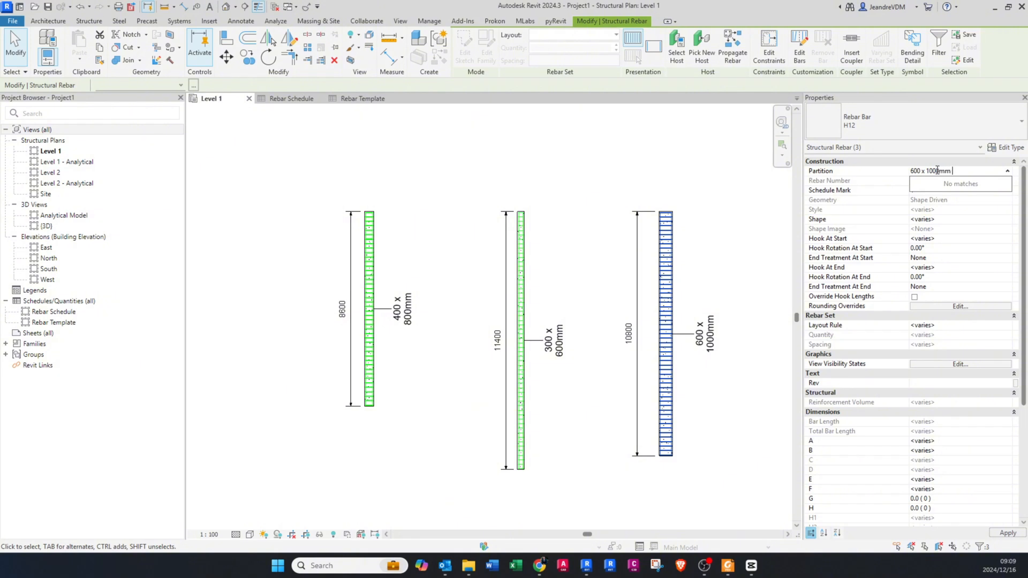
type("R.C BEAM")
key("Return")
left_click(389, 174)
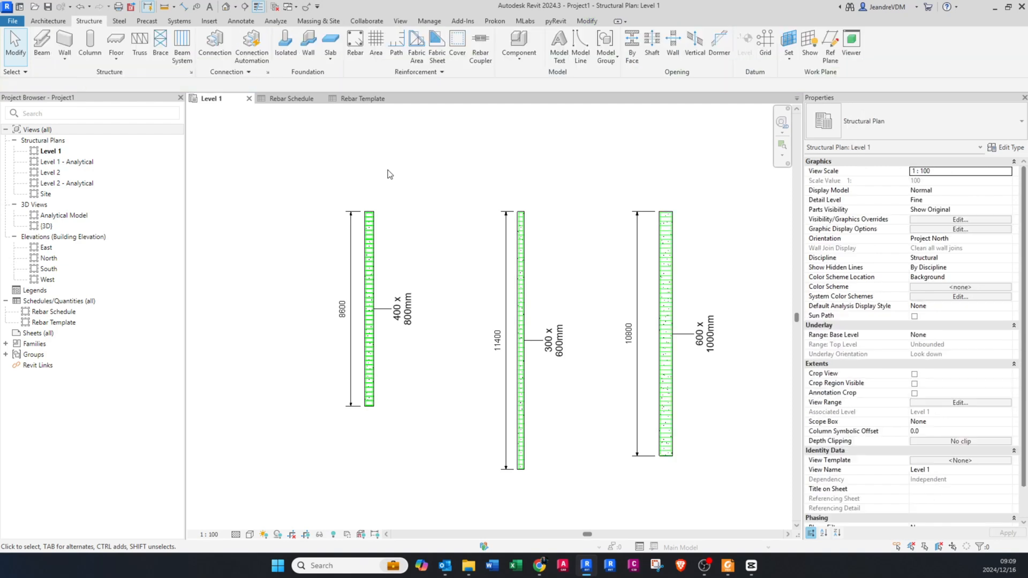
From the Rebar Template schedule, set the Reinforcement Numbers to start at 10 for the 400 x 800mm partition and 20 for the 600 x 1000mm one.
left_click(343, 102)
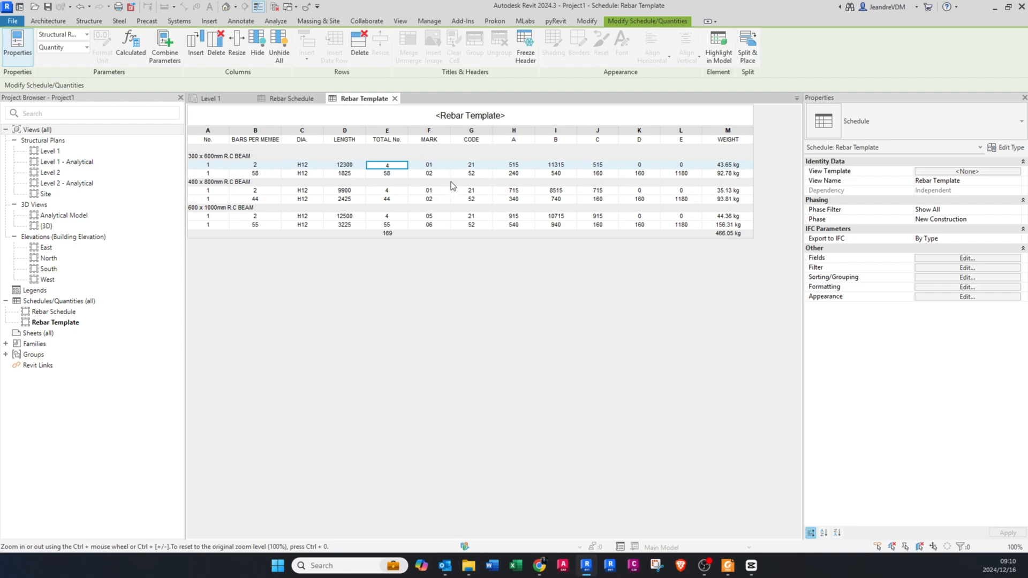
left_click(99, 24)
left_click(423, 72)
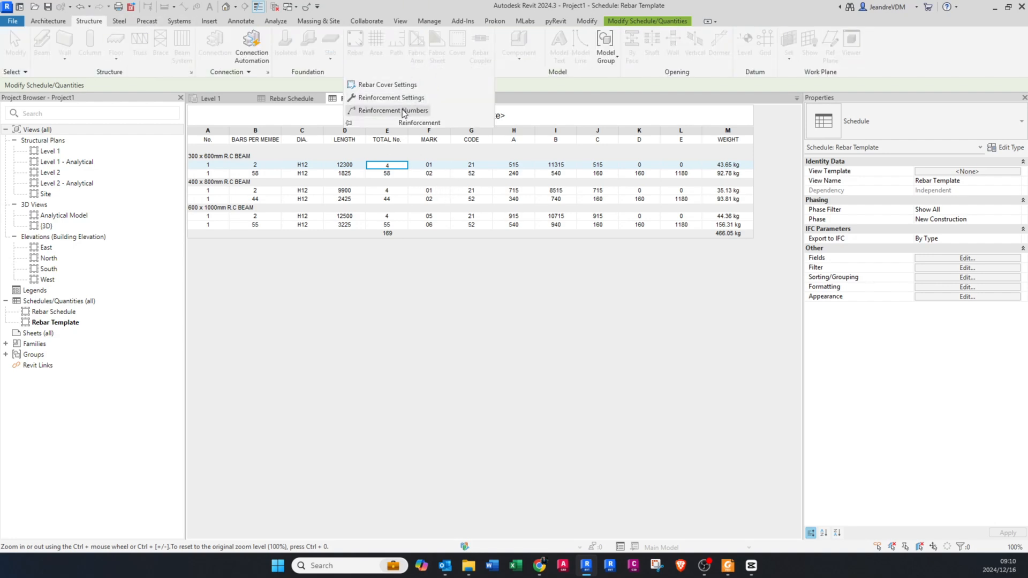
left_click(402, 110)
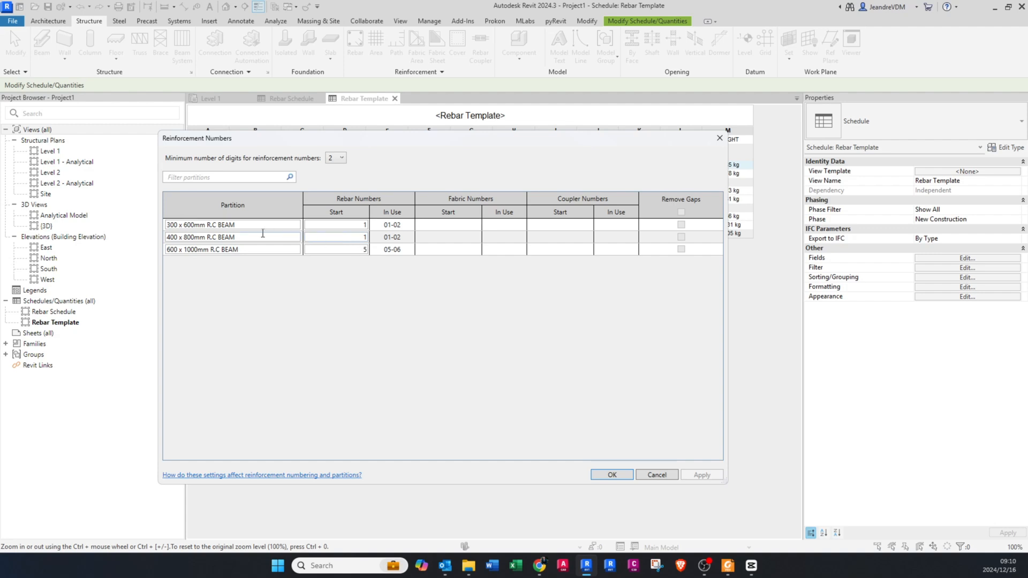
left_click(366, 237)
type("0")
left_click(351, 251)
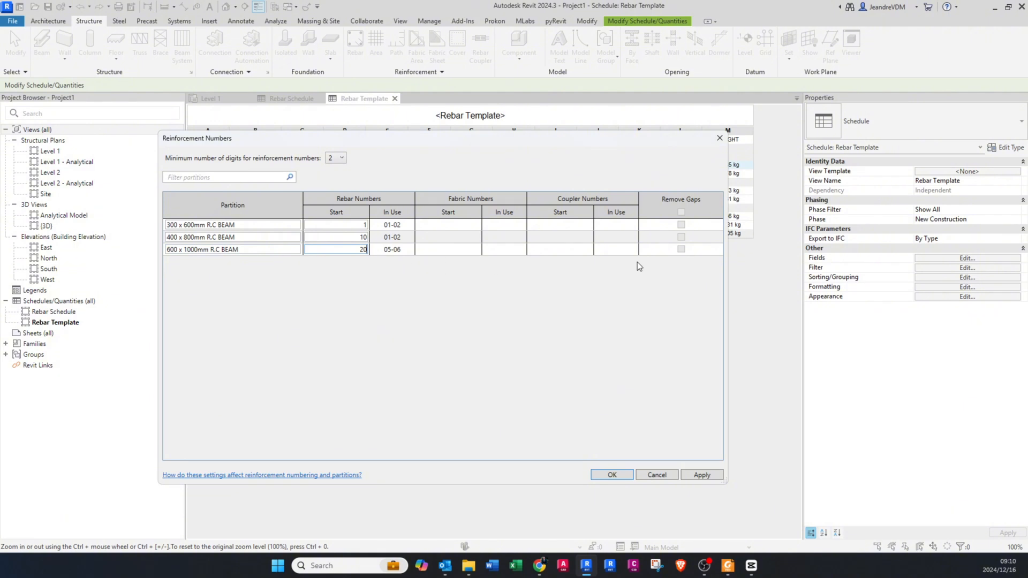
type("20")
left_click(708, 474)
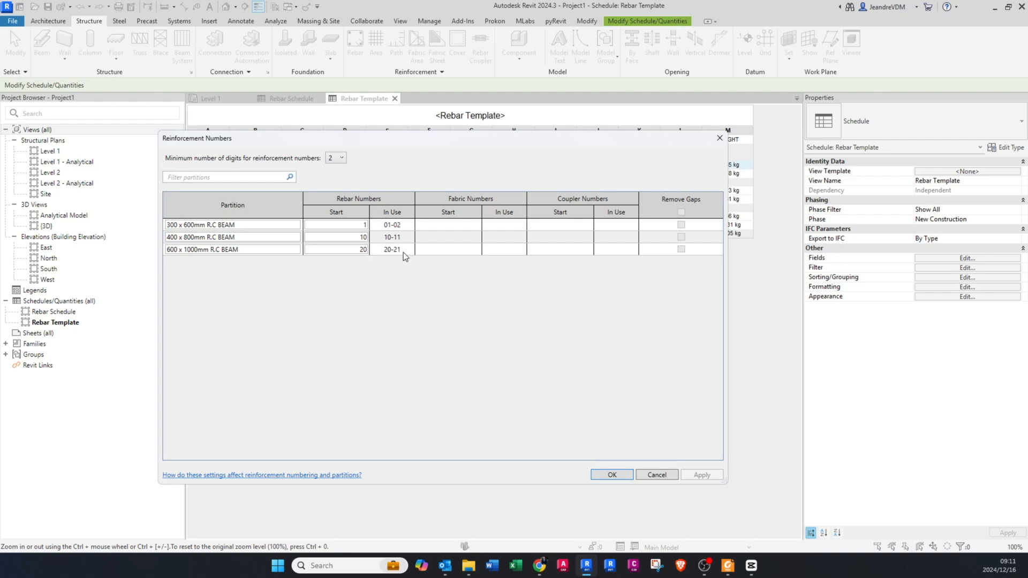
left_click(622, 474)
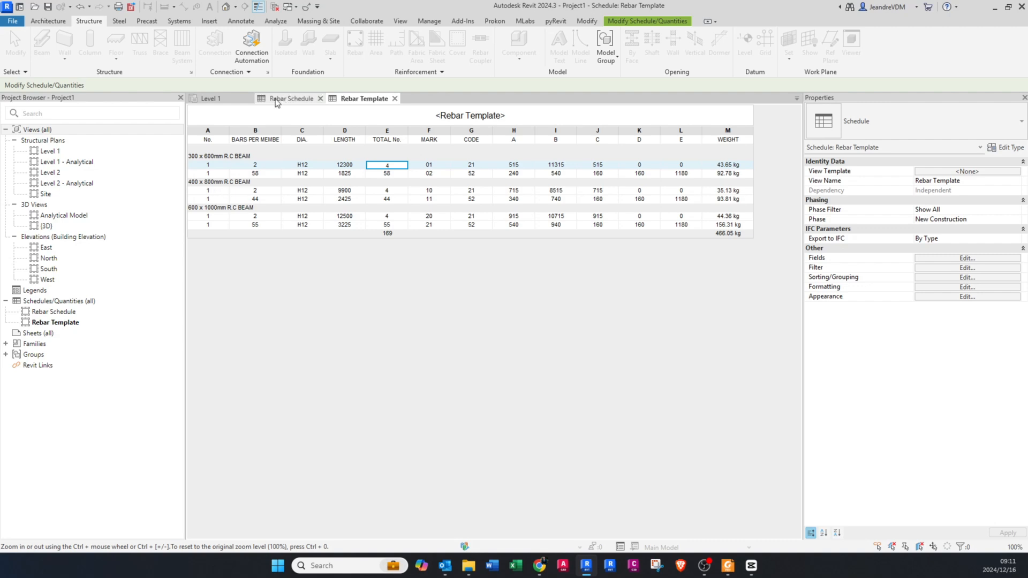
In the Level 1 plan, copy the 400 x 800mm beam with its reinforcement, dimension and tag to a spot directly below the original.
left_click(219, 98)
scroll(439, 265, "down", 1)
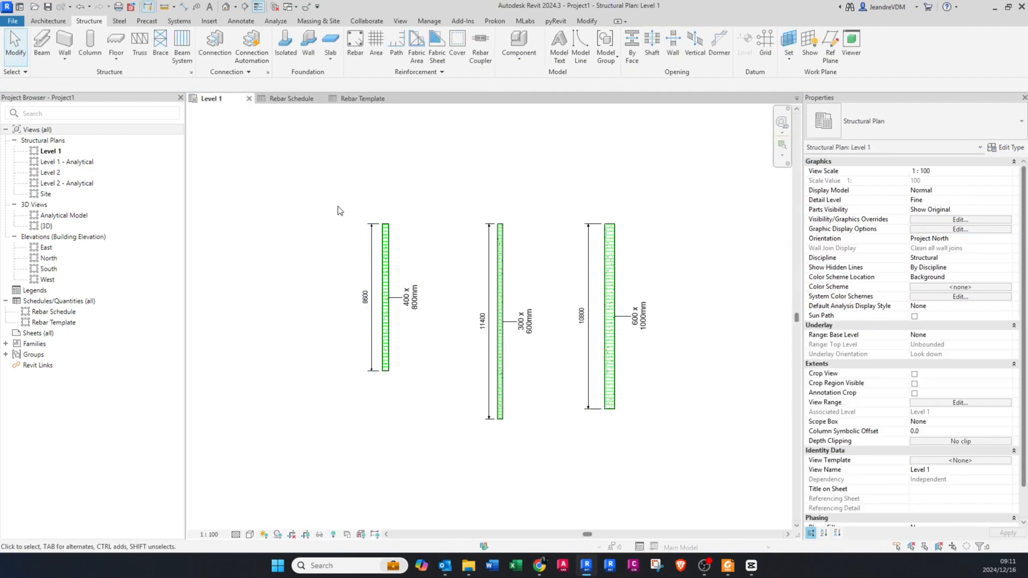
left_click_drag(336, 192, 429, 397)
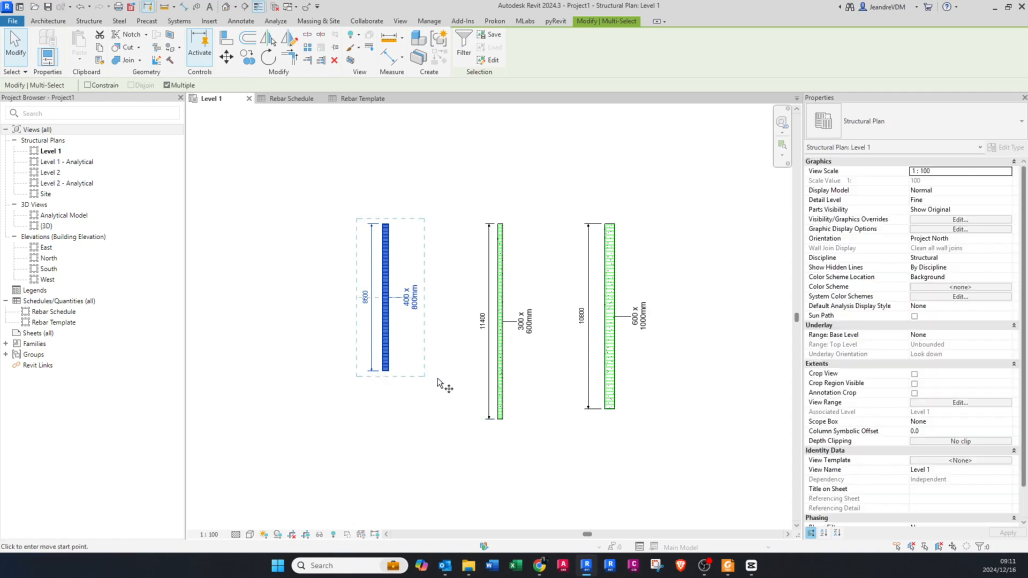
scroll(450, 250, "down", 1)
left_click(449, 251)
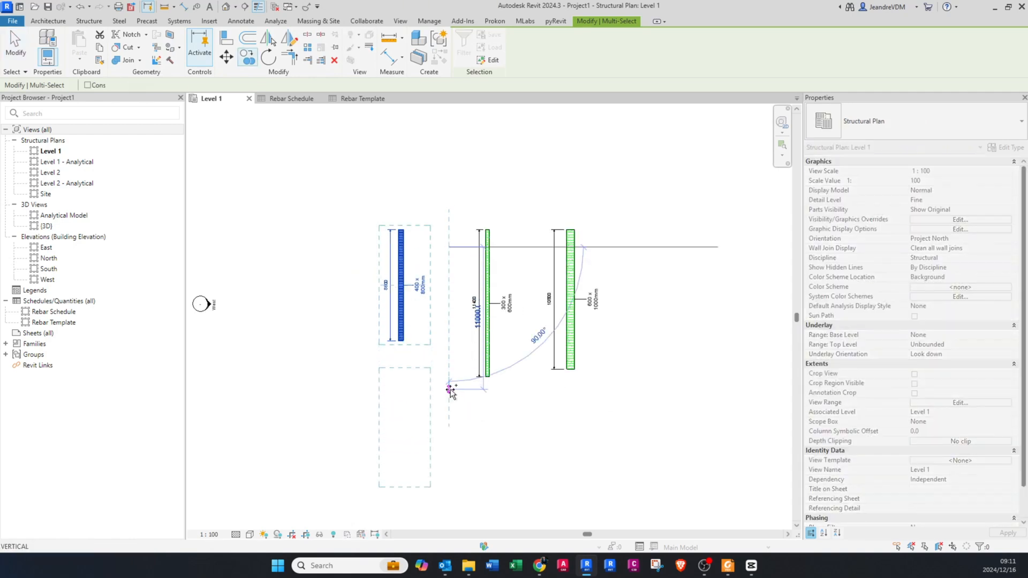
left_click(449, 394)
key("Escape")
key("Escape")
Copy the 300 x 600mm beam with its reinforcement, dimension and tag twice, once below and once above the original.
left_click_drag(459, 207, 528, 417)
key("c")
key("o")
scroll(524, 383, "down", 2)
middle_click_drag(535, 401, 475, 227)
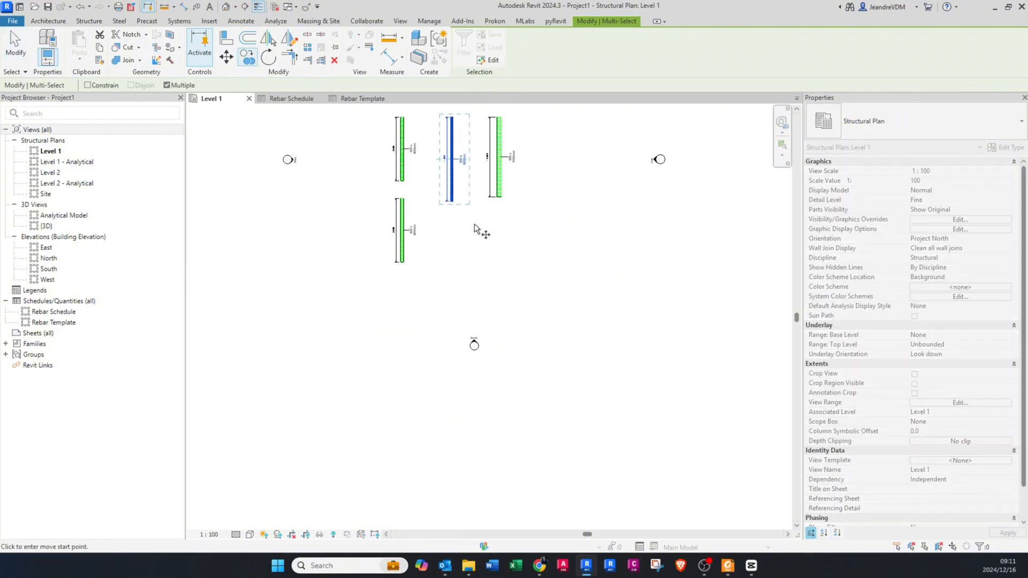
left_click(474, 221)
left_click(474, 325)
middle_click_drag(474, 325, 474, 388)
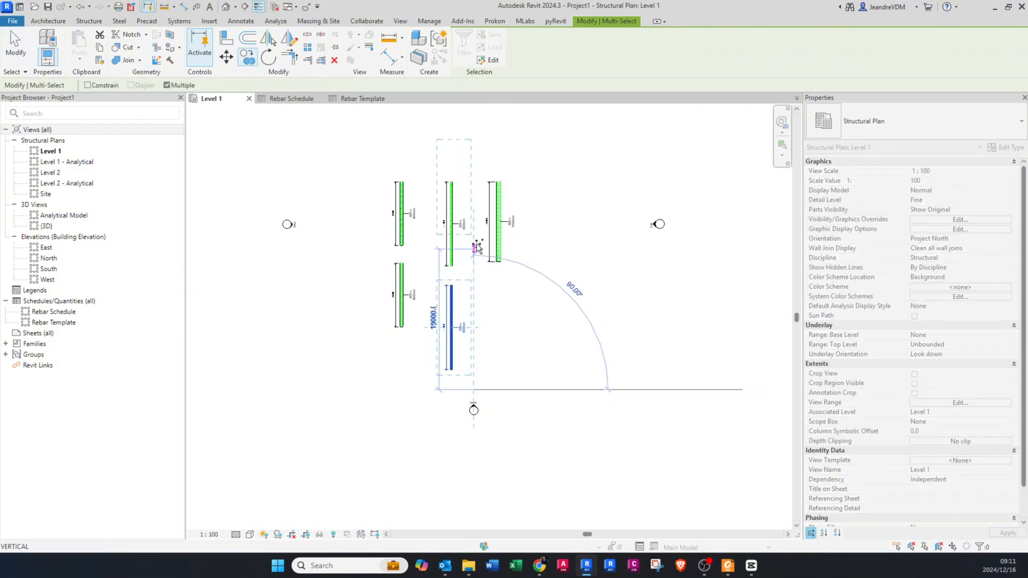
middle_click_drag(475, 206, 461, 300)
left_click(461, 300)
key("Escape")
key("Escape")
Copy the 600 x 1000mm beam with its reinforcement, dimension and tag three times in a row to the right of the original.
scroll(447, 291, "up", 2)
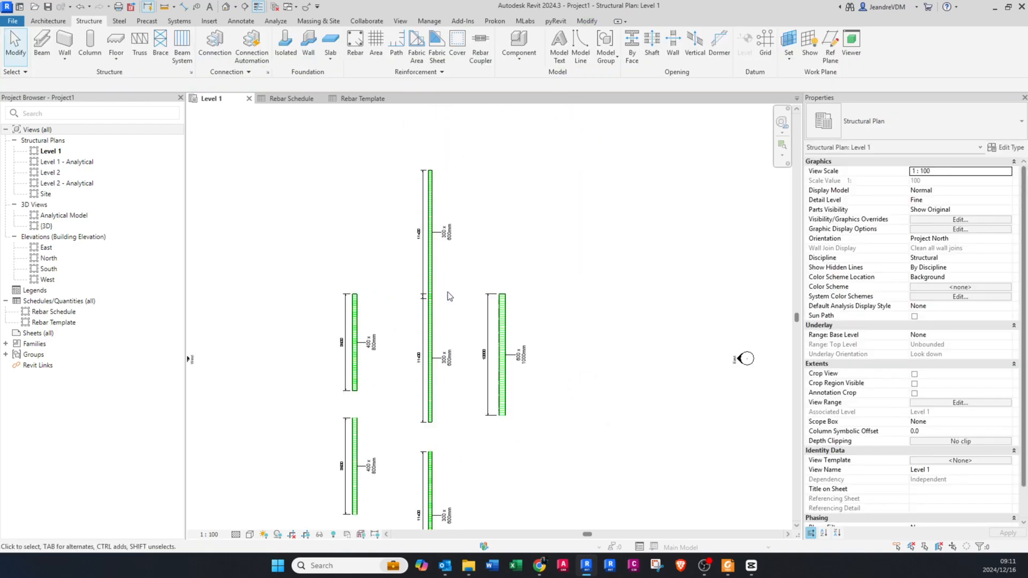
scroll(415, 313, "down", 1)
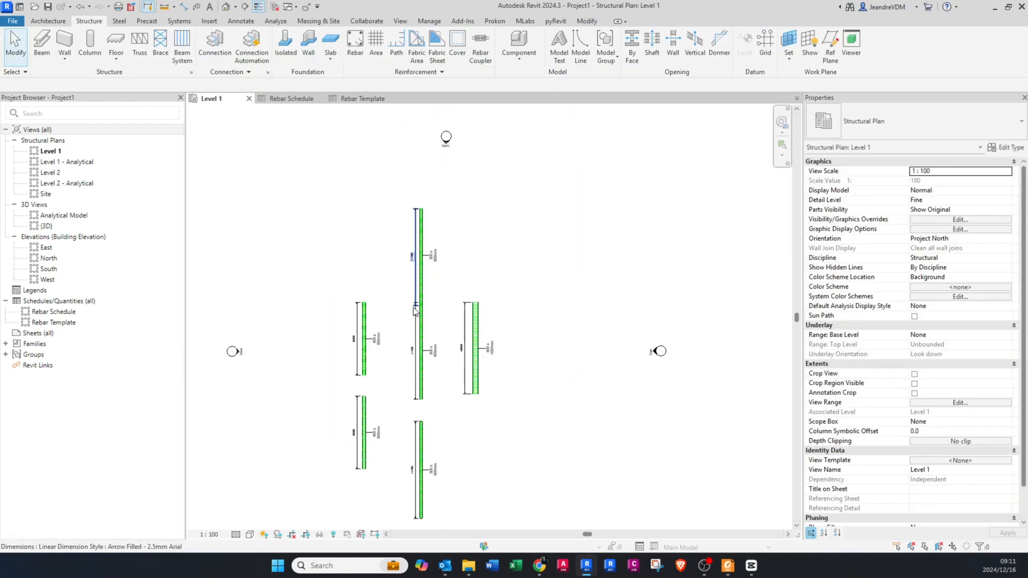
left_click_drag(502, 400, 515, 435)
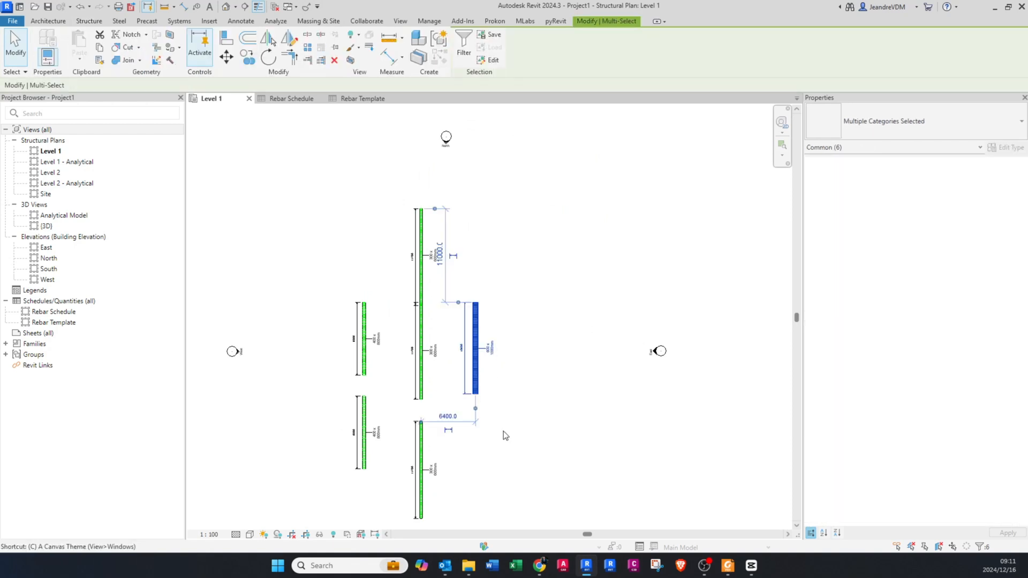
key("c")
key("o")
left_click(472, 421)
left_click(509, 419)
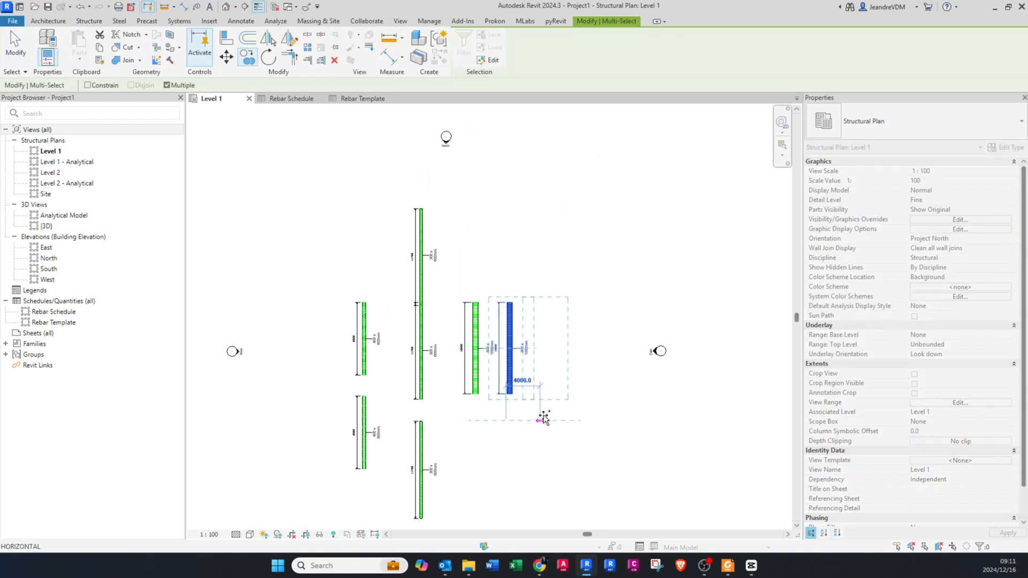
left_click(598, 416)
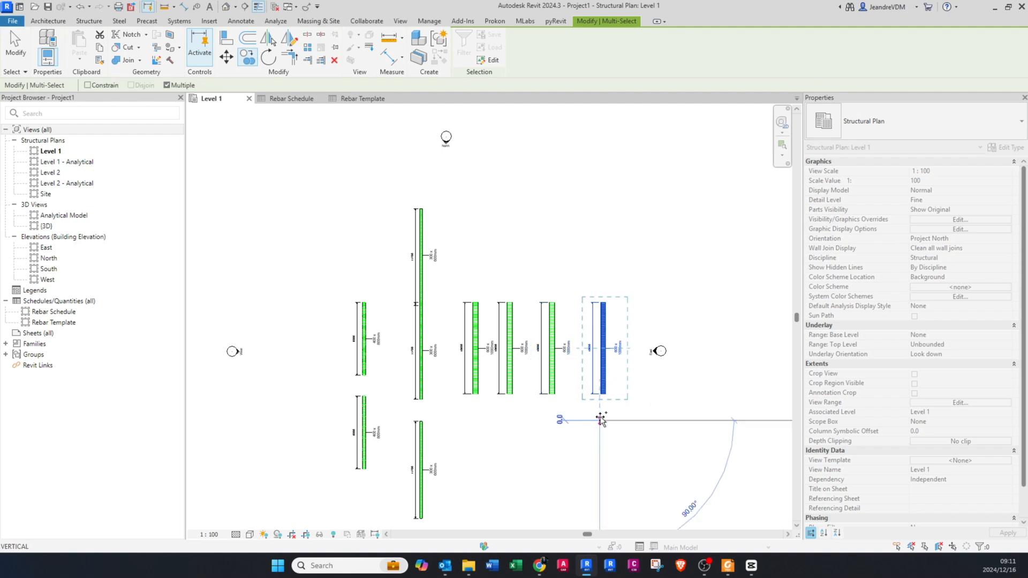
In the Rebar Template schedule, set the BARS PER MEMBER field to calculate totals.
key("Escape")
key("Escape")
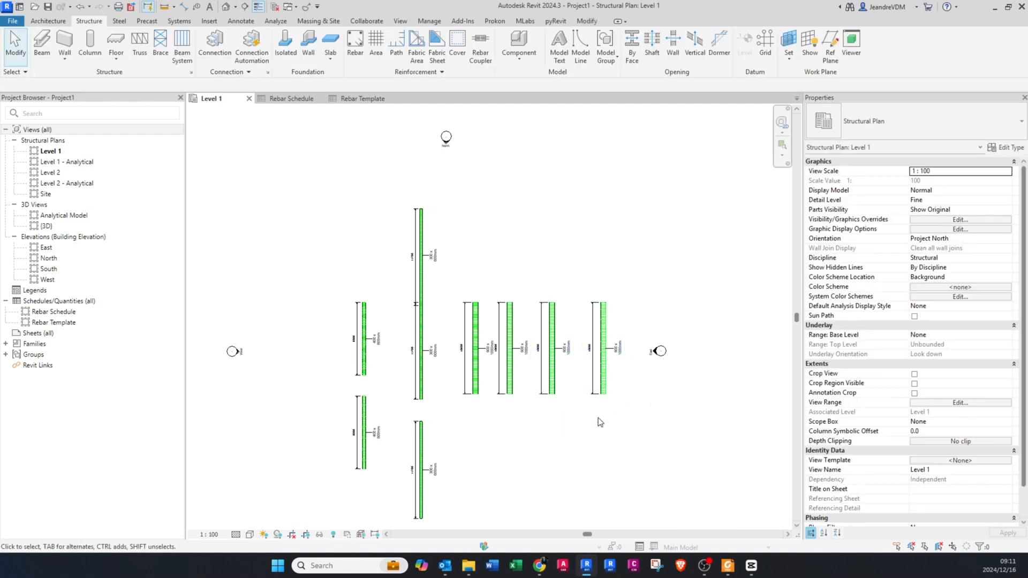
left_click(362, 100)
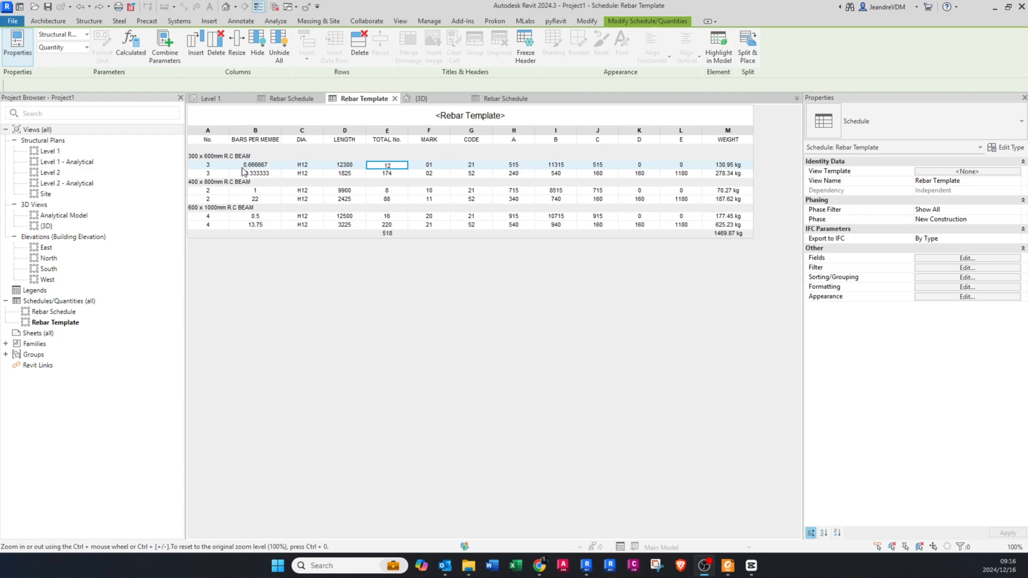
left_click(964, 258)
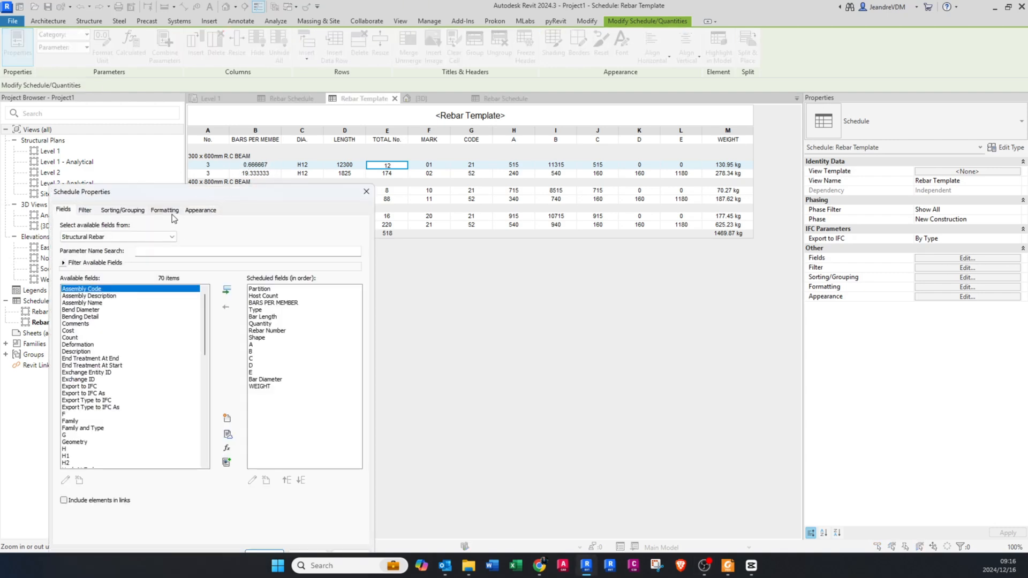
left_click(164, 210)
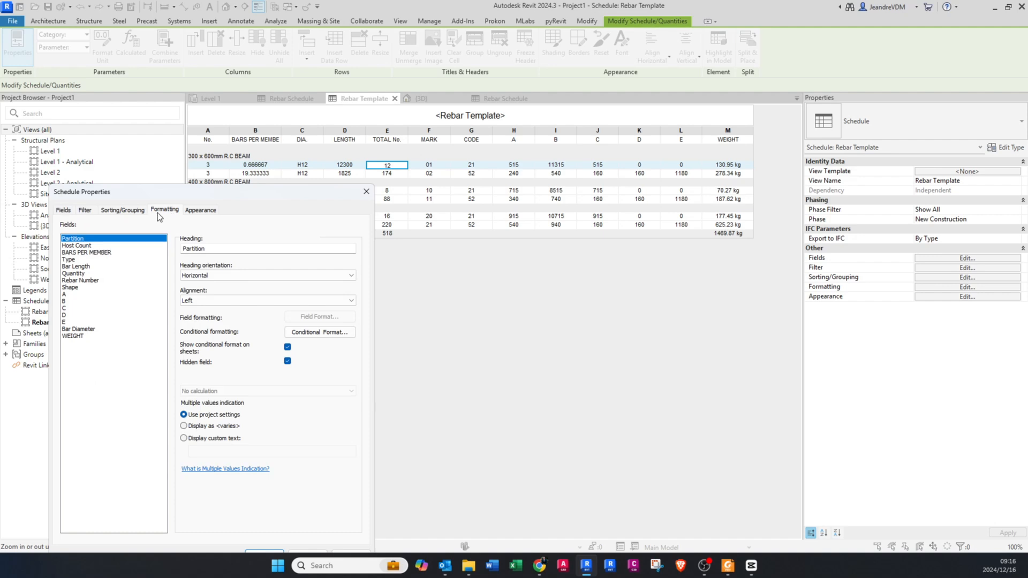
left_click(102, 247)
left_click(102, 252)
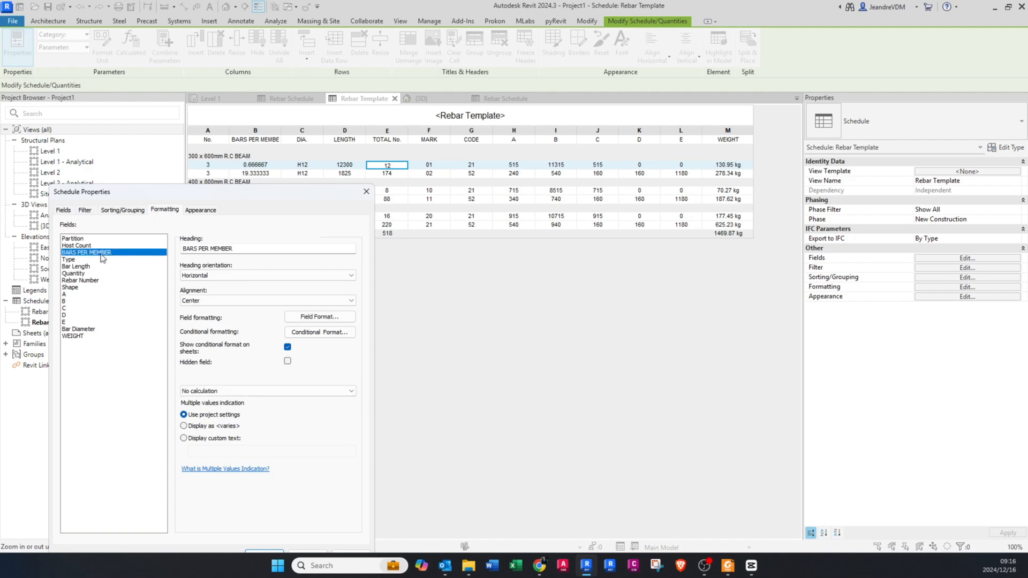
left_click(227, 391)
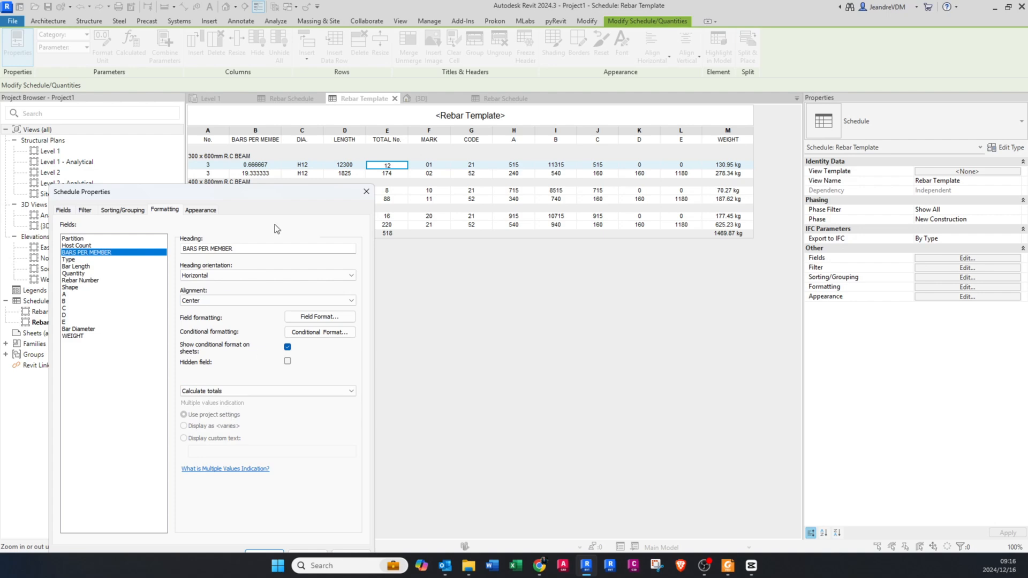
left_click_drag(274, 192, 268, 143)
left_click(259, 507)
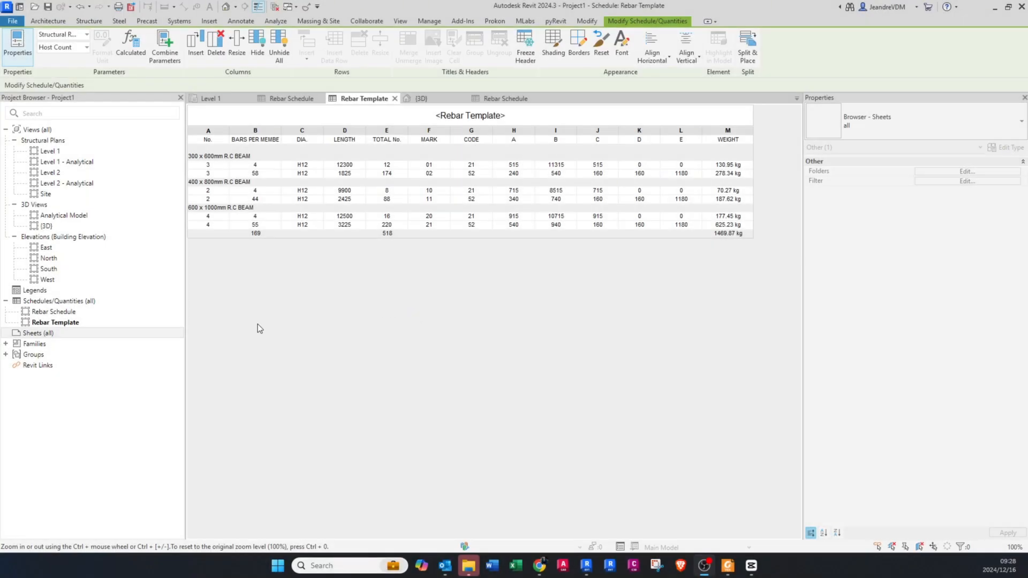
Create a new sheet with the A1 metric titleblock.
right_click(47, 335)
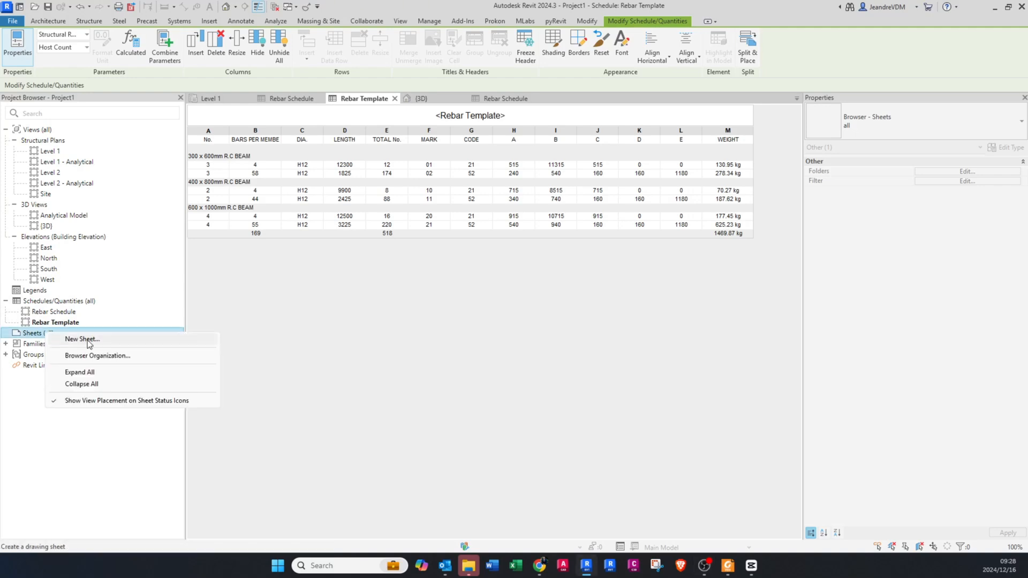
left_click(67, 339)
left_click(440, 178)
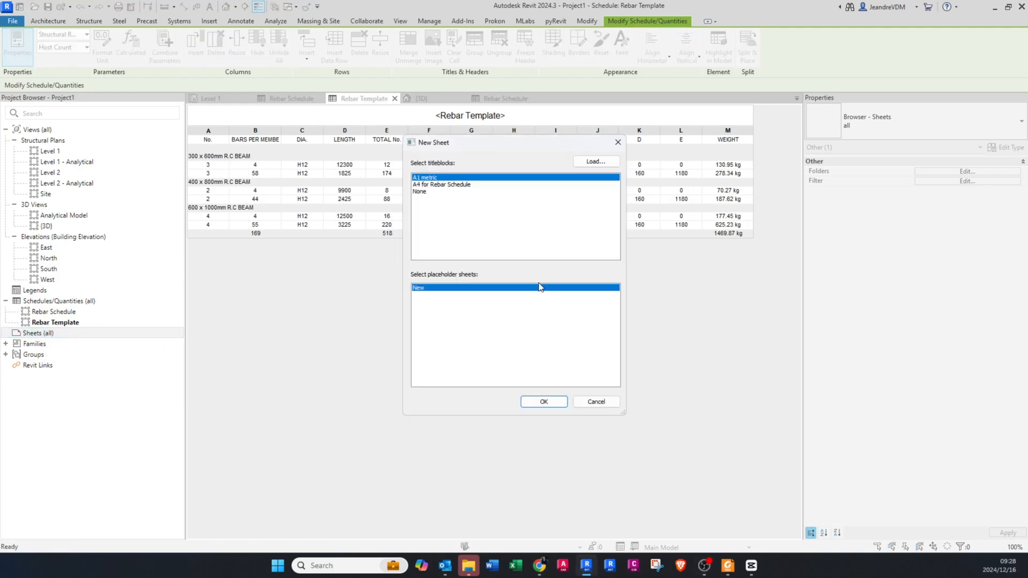
left_click(535, 401)
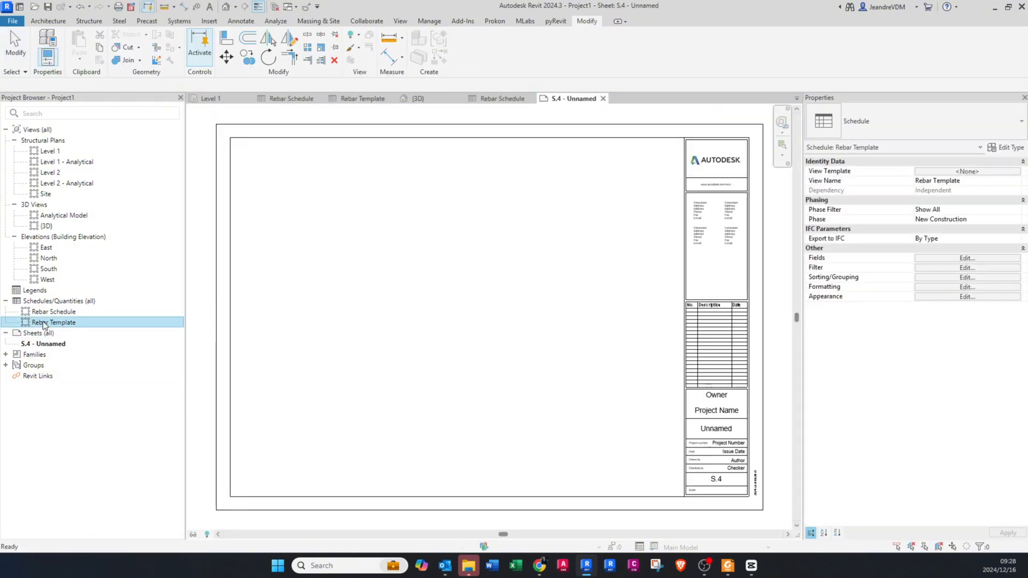
Place the Rebar Template schedule near the upper-left corner of the new sheet.
left_click_drag(53, 322, 429, 210)
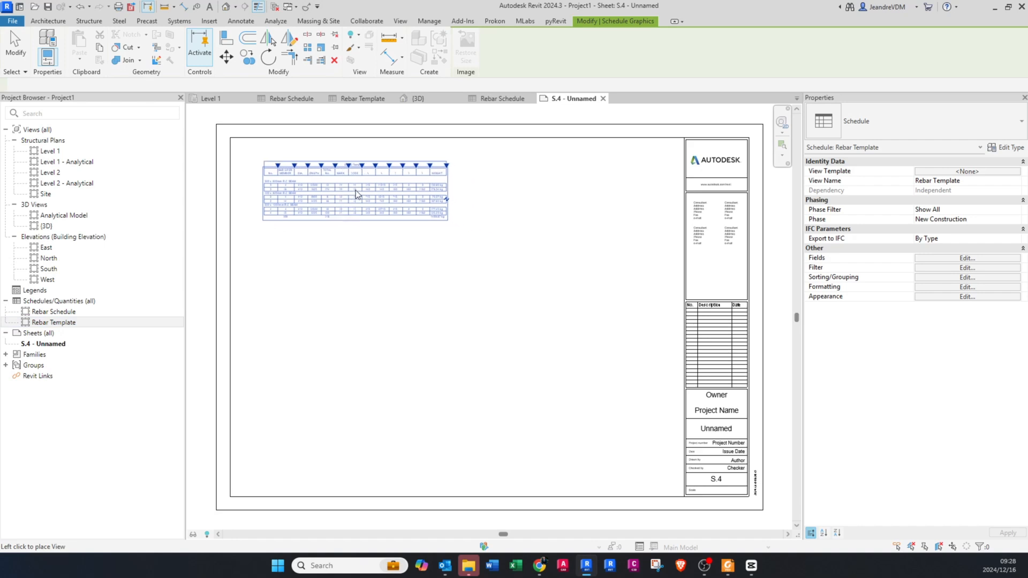
left_click(316, 185)
key("Escape")
scroll(260, 239, "up", 2)
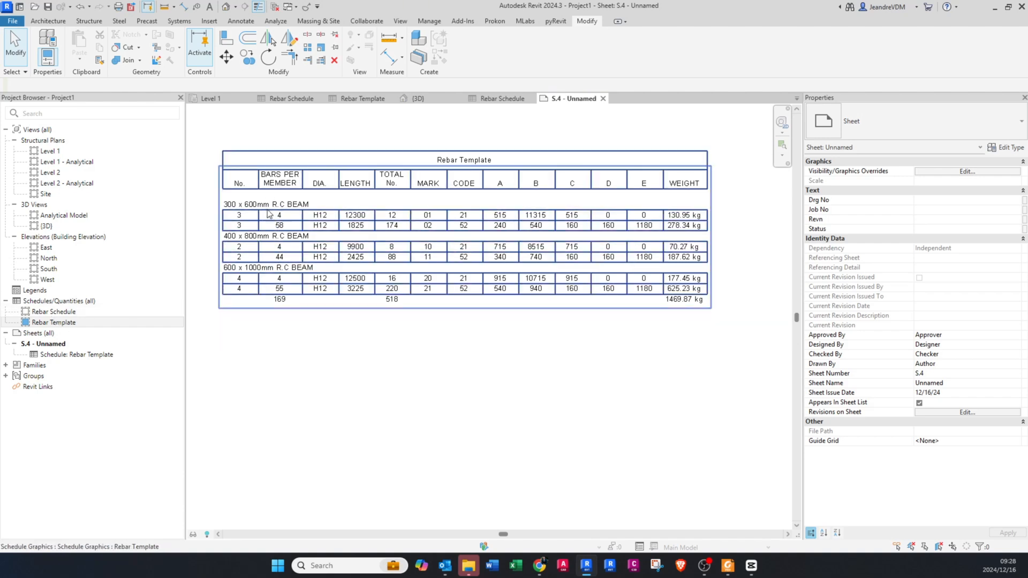
Filter the Rebar Template schedule by Partition equals 300 x 600mm R.C BEAM and check the result on the sheet.
double_click(46, 324)
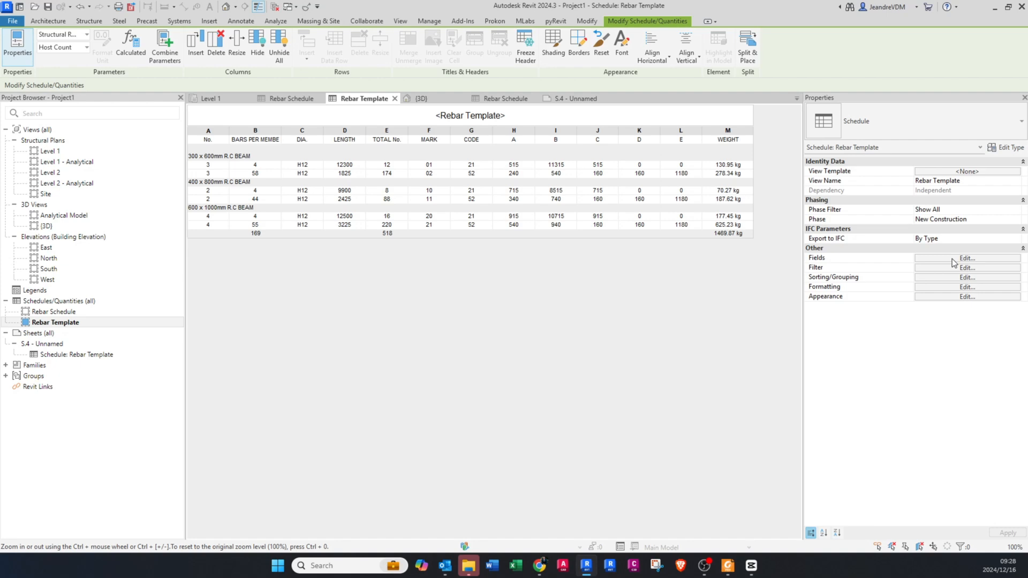
left_click(952, 259)
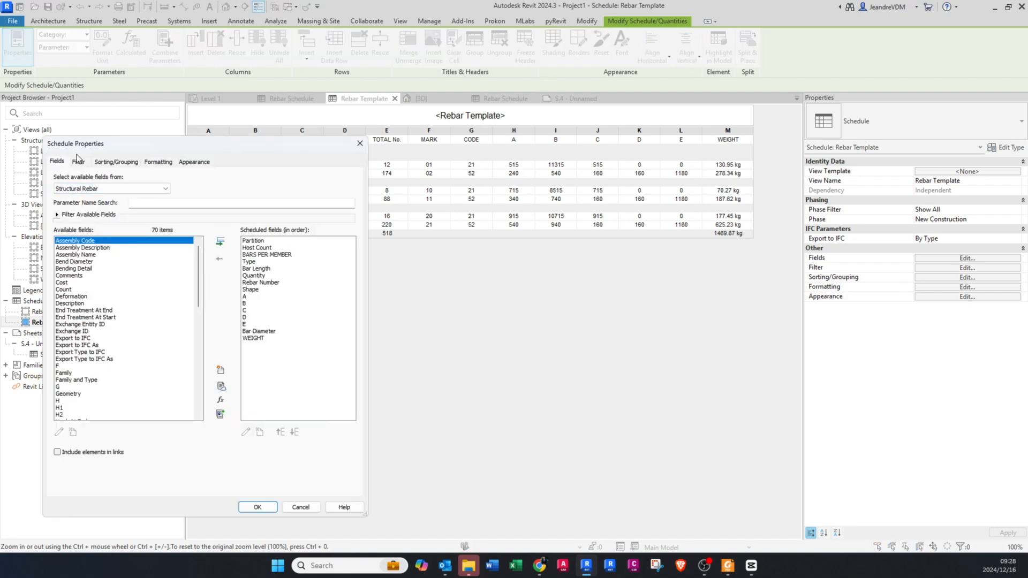
left_click(79, 163)
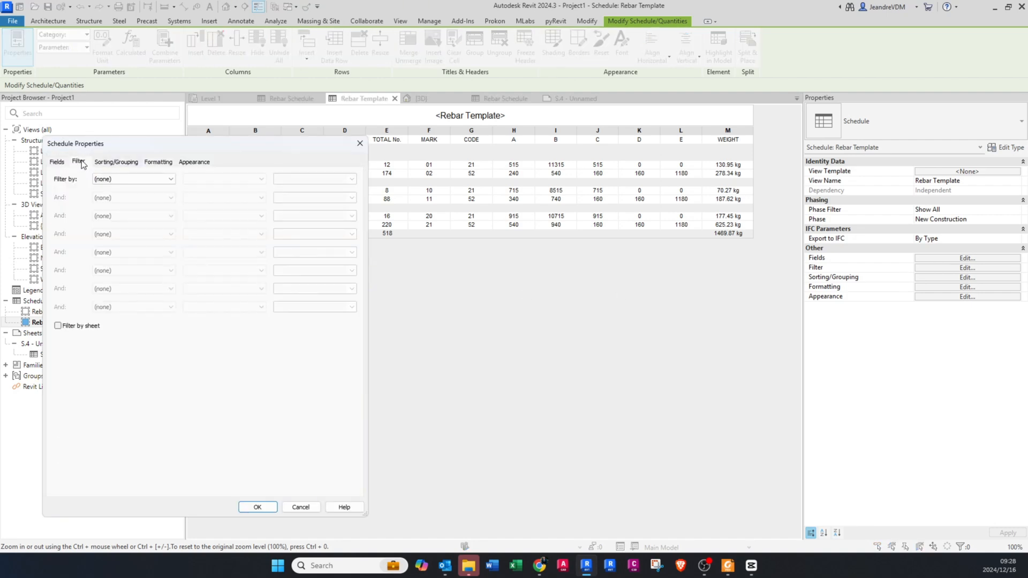
left_click(118, 180)
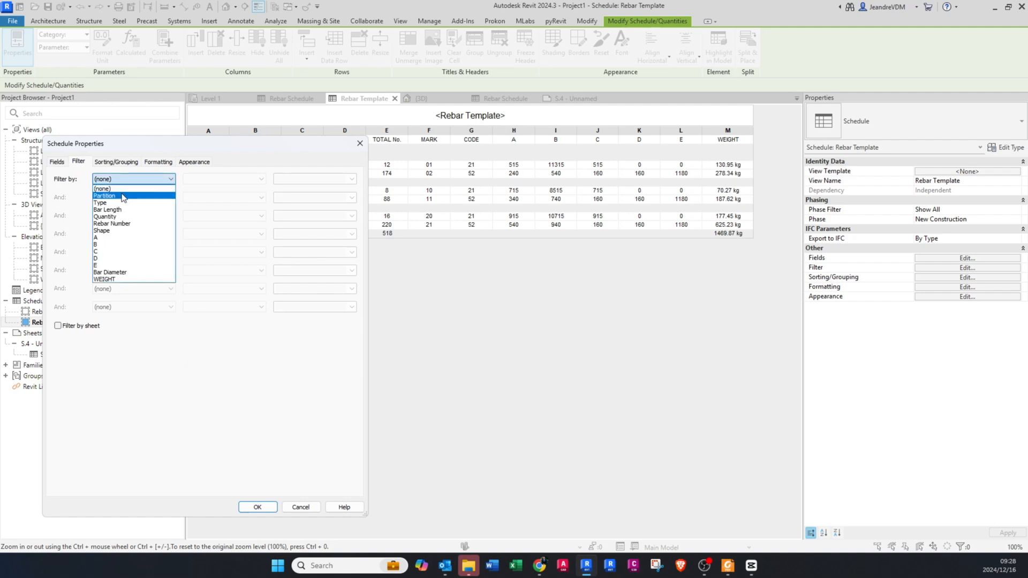
left_click(124, 196)
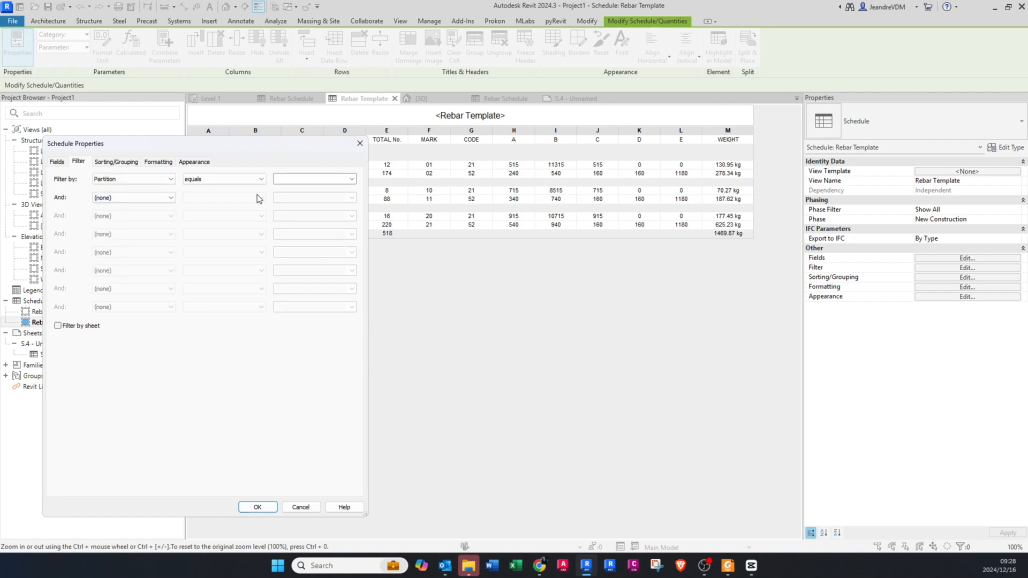
left_click(351, 179)
left_click(324, 189)
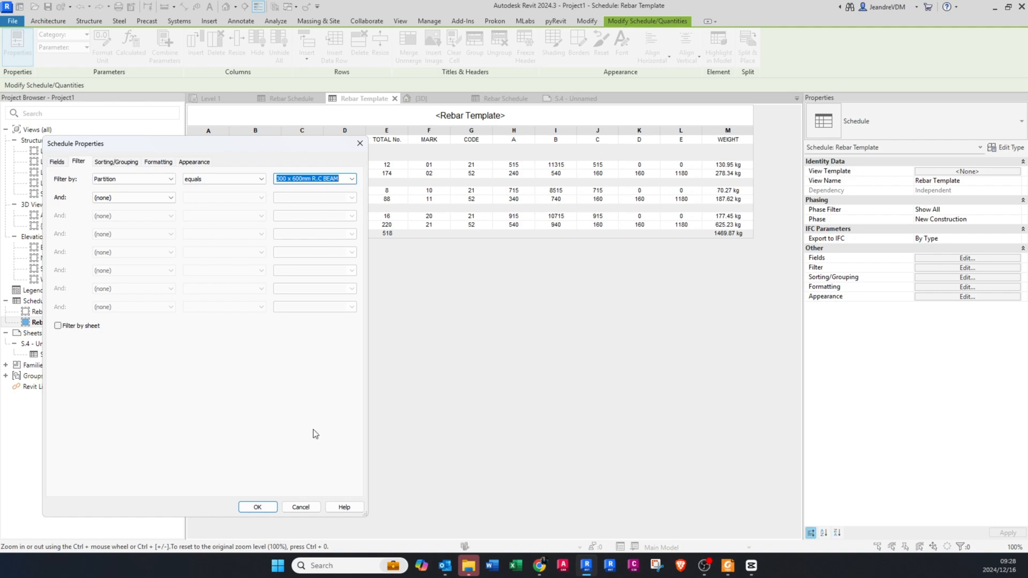
left_click(263, 509)
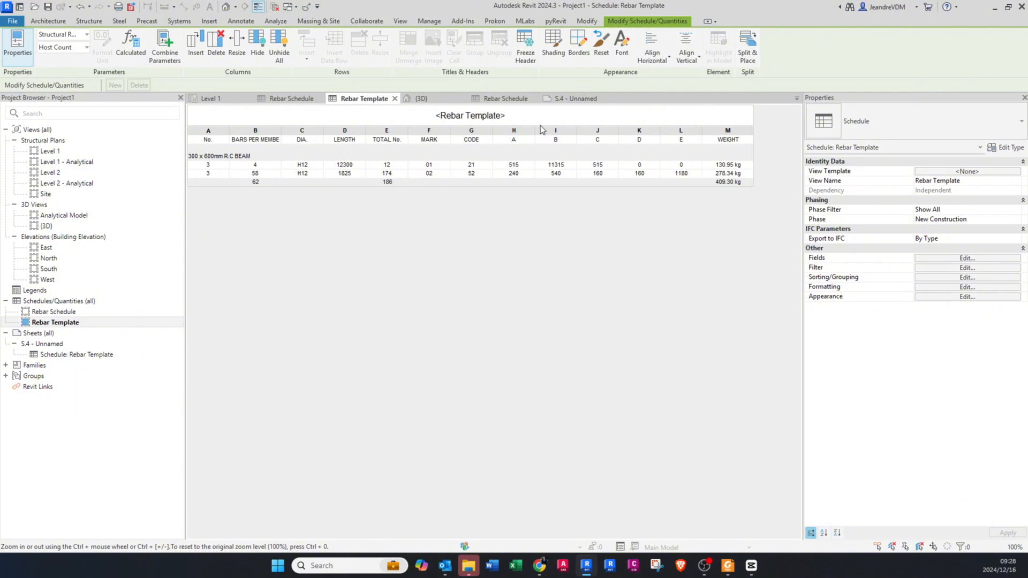
double_click(44, 346)
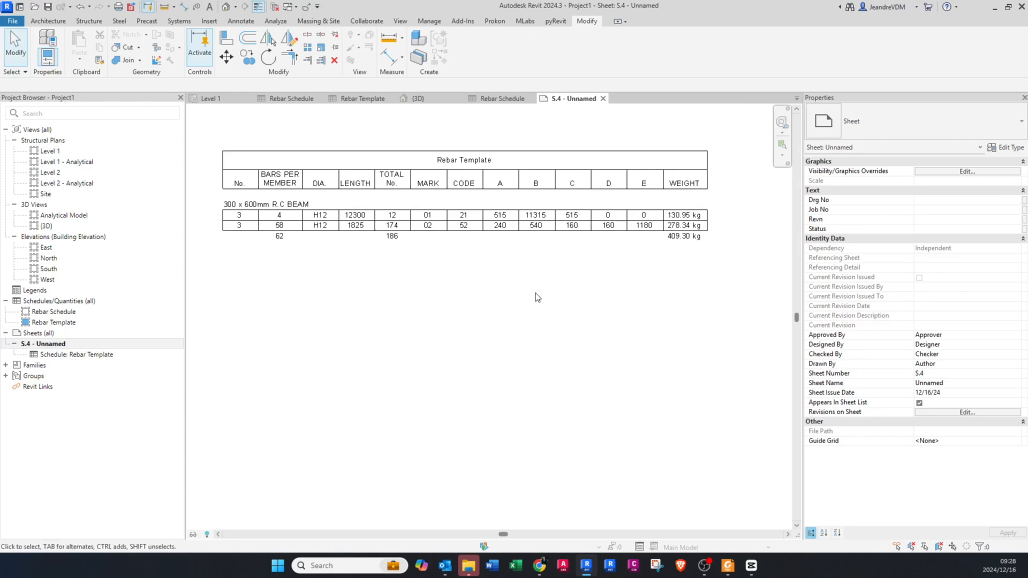
scroll(476, 294, "up", 3)
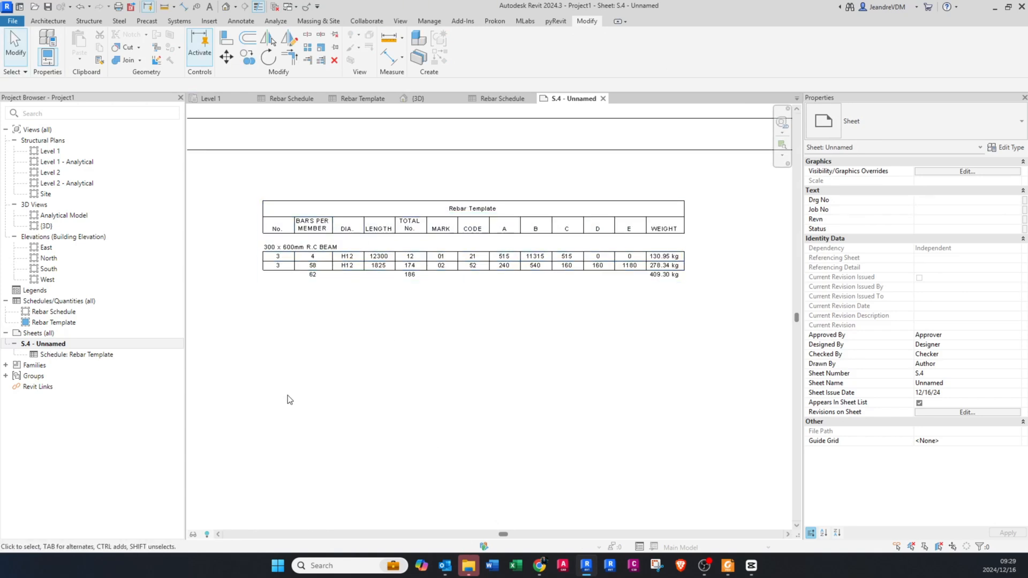
Duplicate the Rebar Template schedule.
left_click(54, 322)
right_click(56, 322)
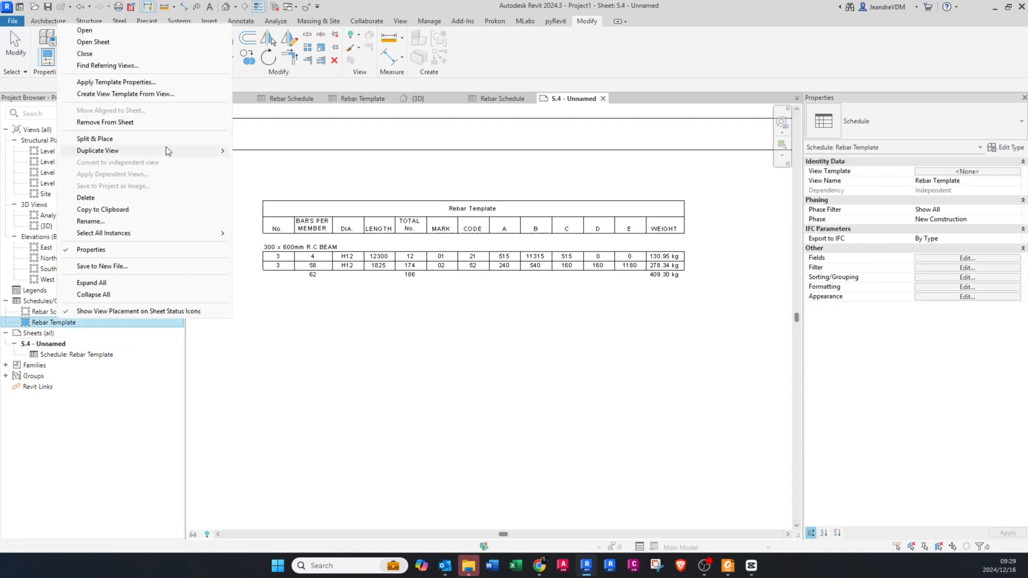
mouse_move(166, 148)
left_click(261, 152)
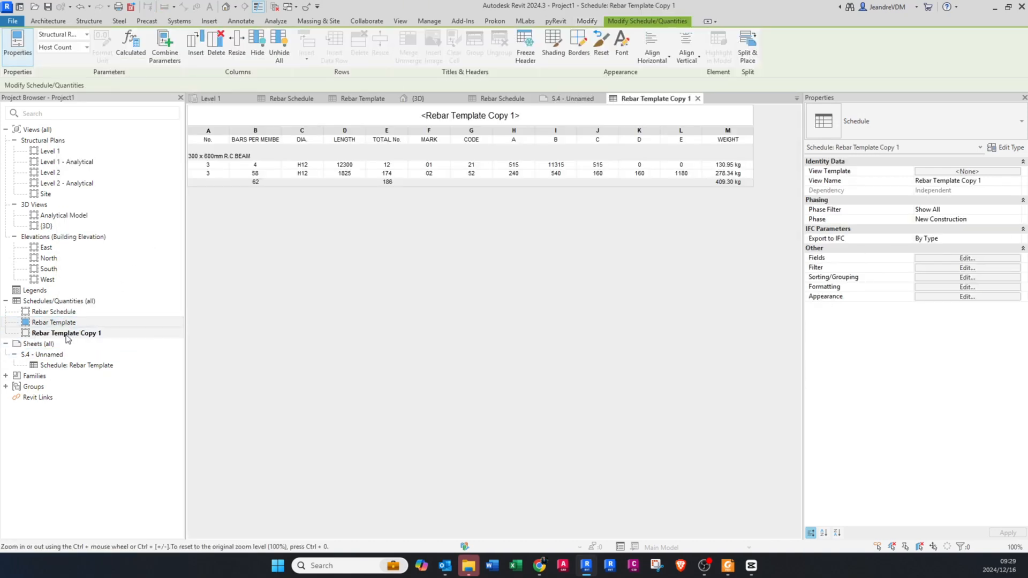
Change the duplicated schedule's Partition filter to 400 x 800mm R.C BEAM.
left_click(66, 334)
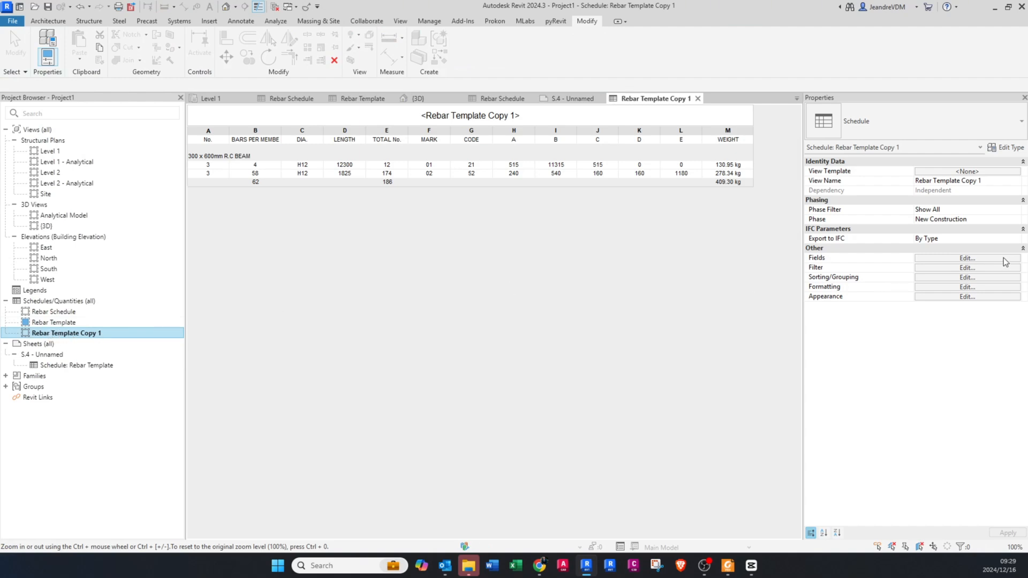
left_click(976, 258)
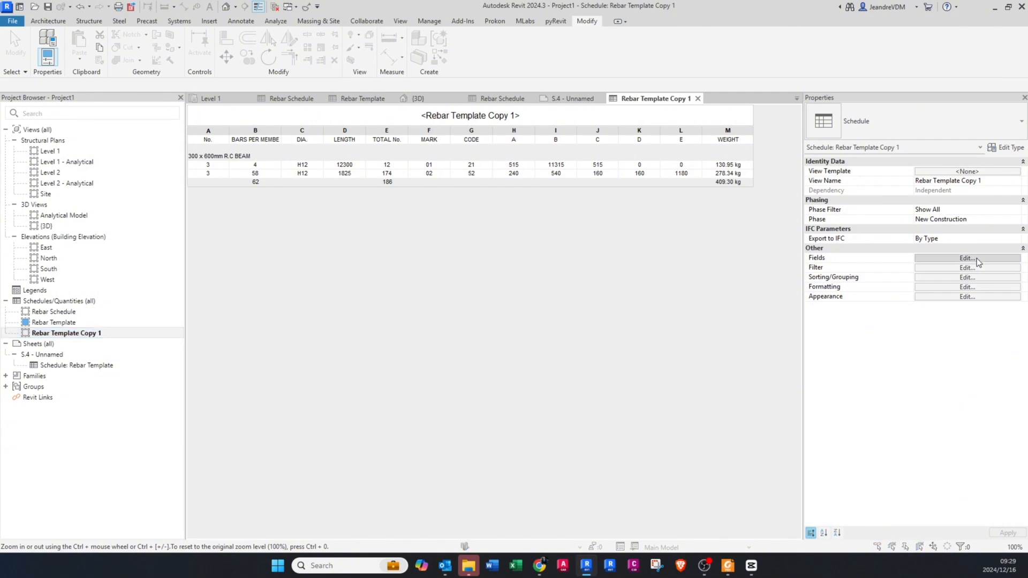
key("Escape")
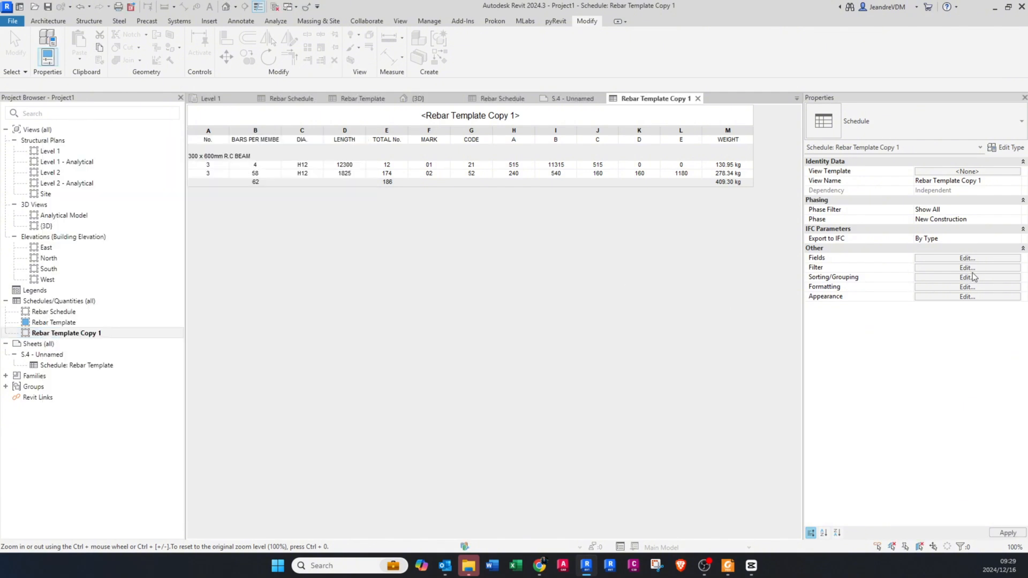
left_click(975, 266)
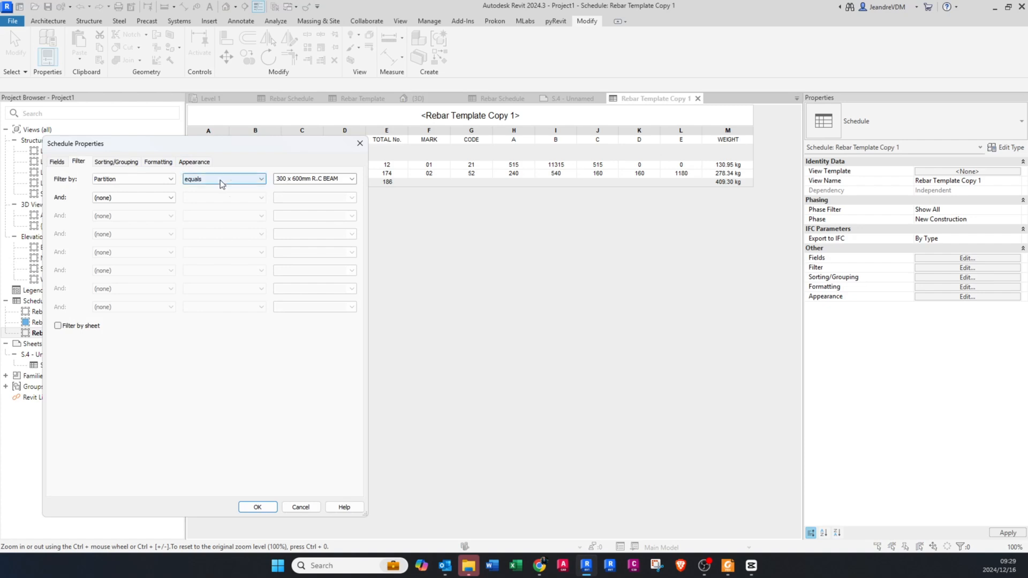
left_click(352, 178)
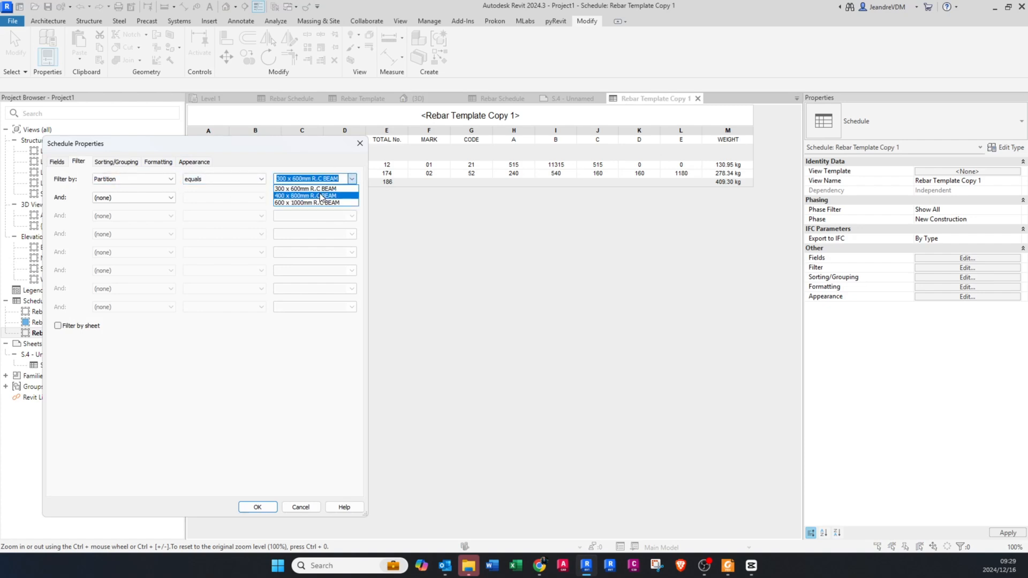
left_click(322, 196)
left_click(259, 506)
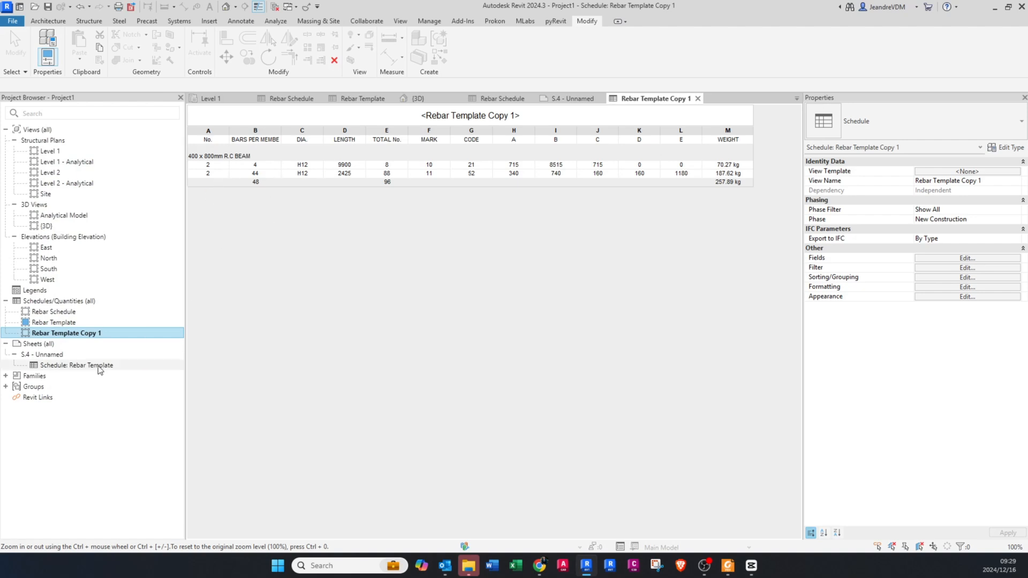
Place the duplicated schedule on the sheet directly below the first one, aligned with its left edge.
double_click(70, 353)
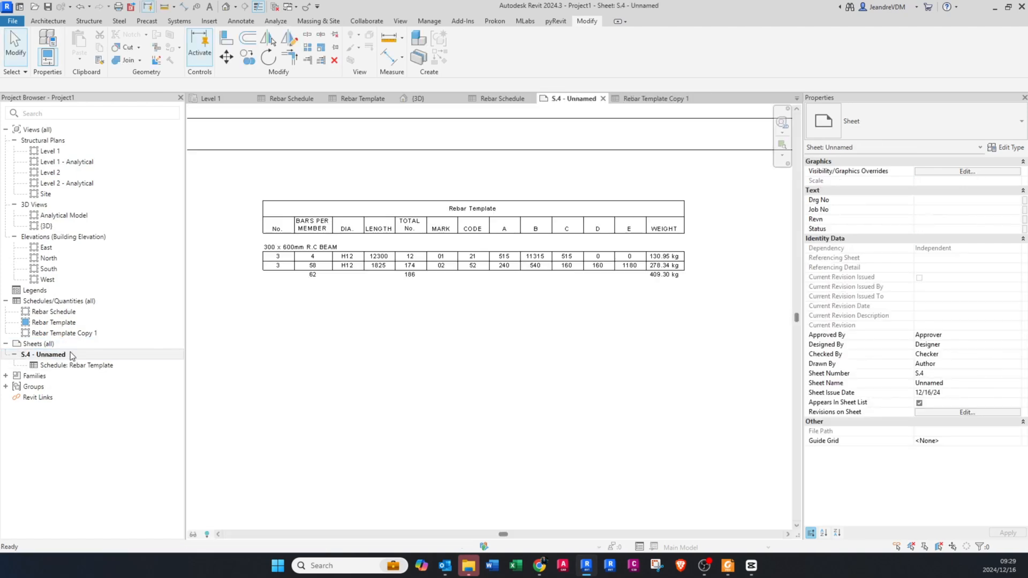
middle_click_drag(366, 283, 366, 262)
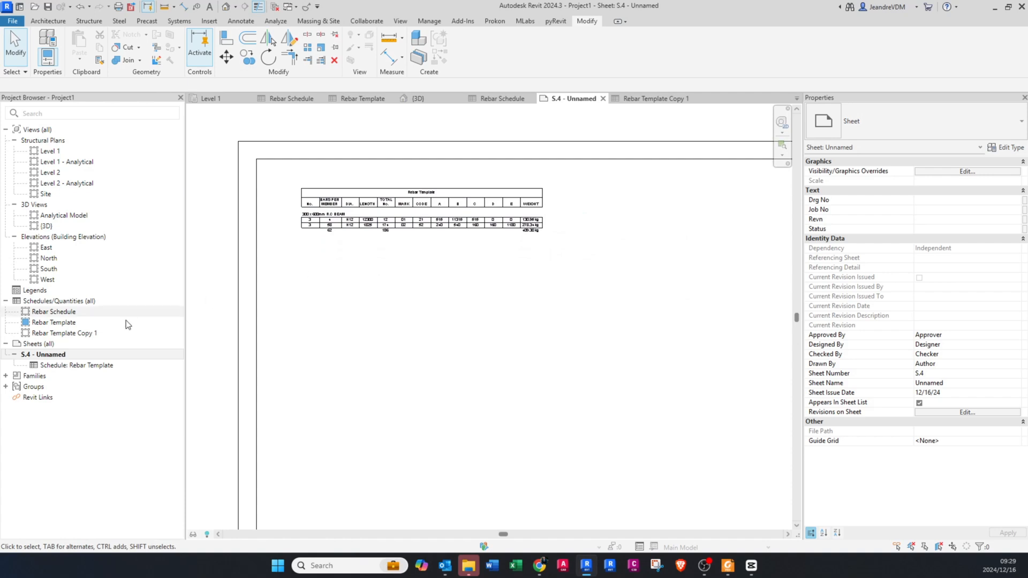
left_click_drag(60, 333, 401, 328)
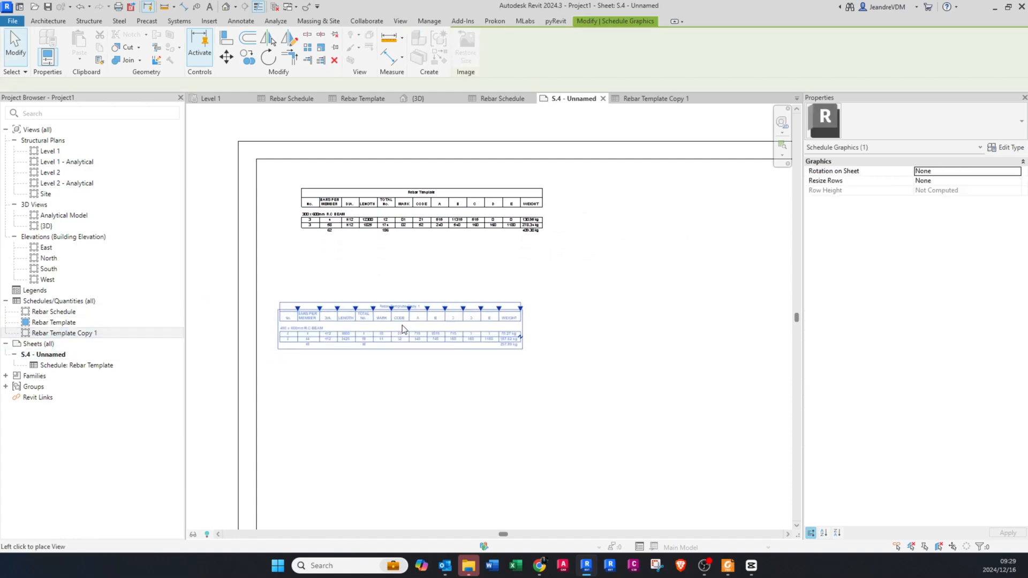
left_click(421, 287)
key("Escape")
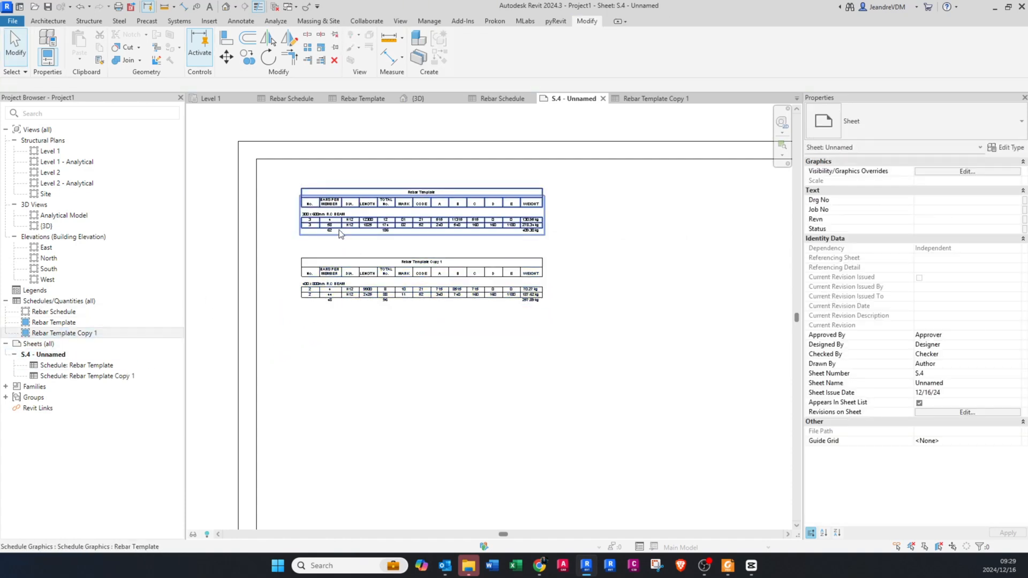
Examine the bar quantities and weights in the two beam schedules on the sheet.
scroll(339, 230, "up", 3)
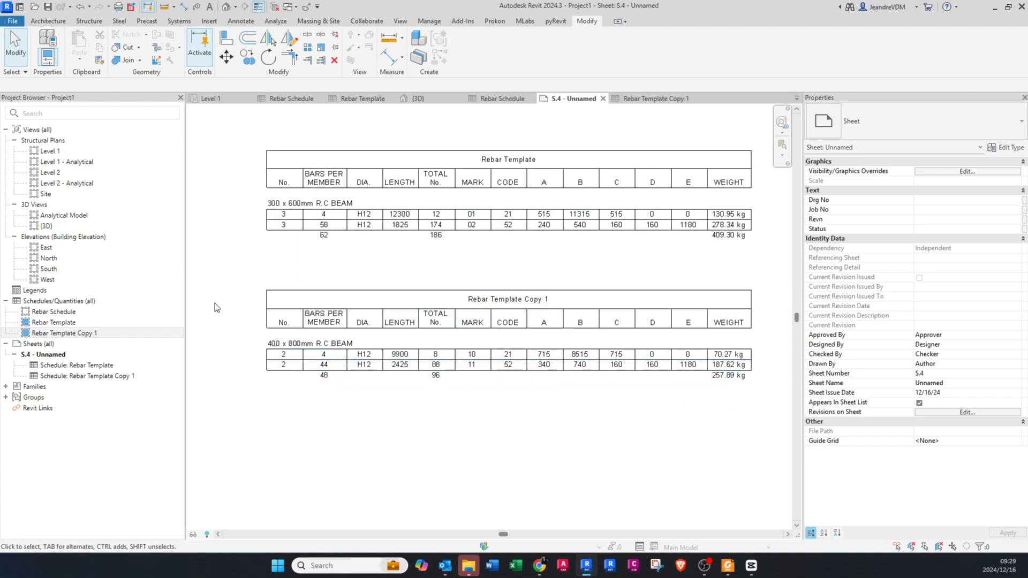
scroll(299, 247, "down", 2)
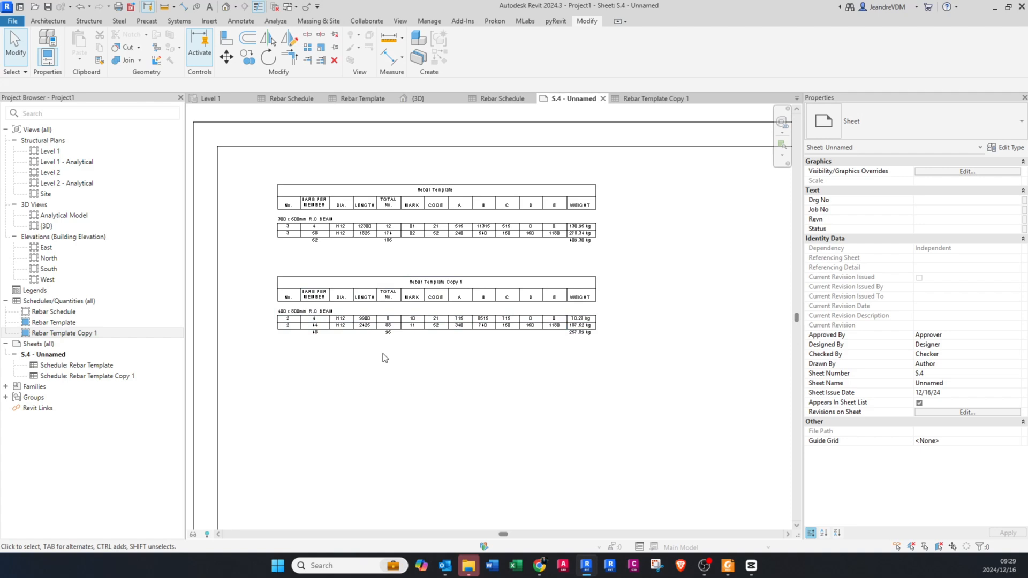
scroll(384, 354, "down", 1)
scroll(377, 317, "up", 2)
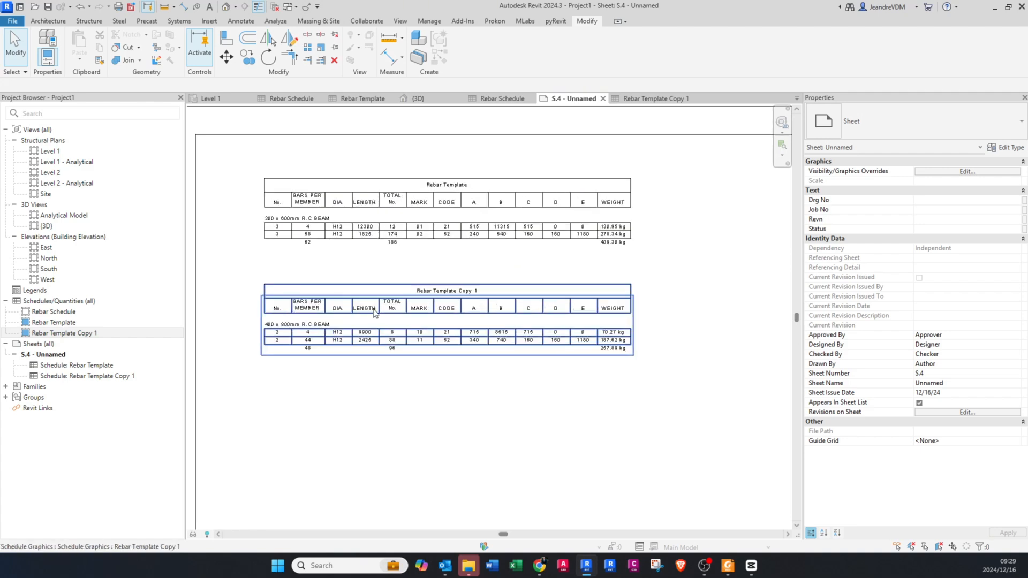
scroll(357, 262, "up", 1)
scroll(358, 255, "up", 1)
middle_click_drag(358, 255, 369, 282)
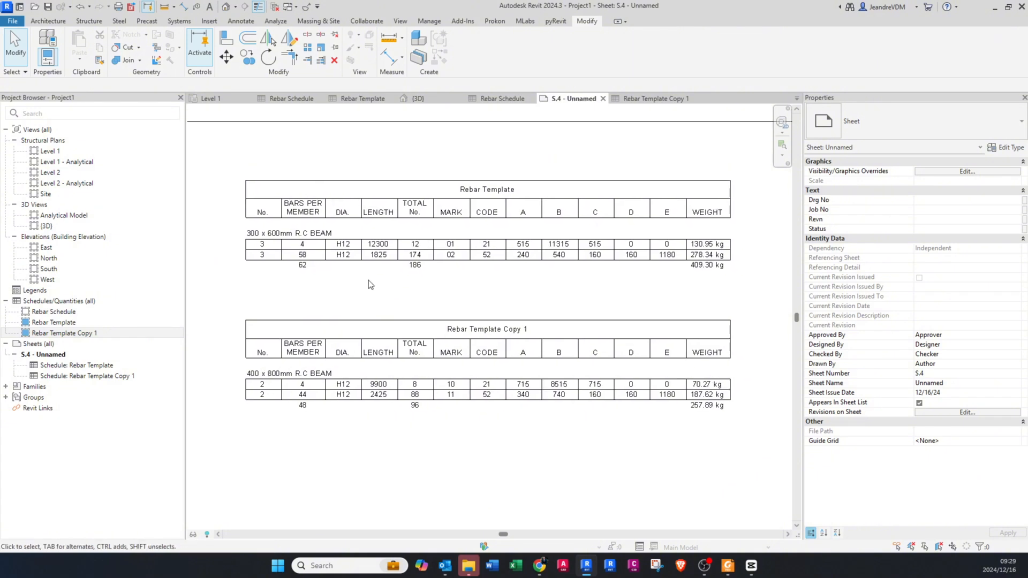